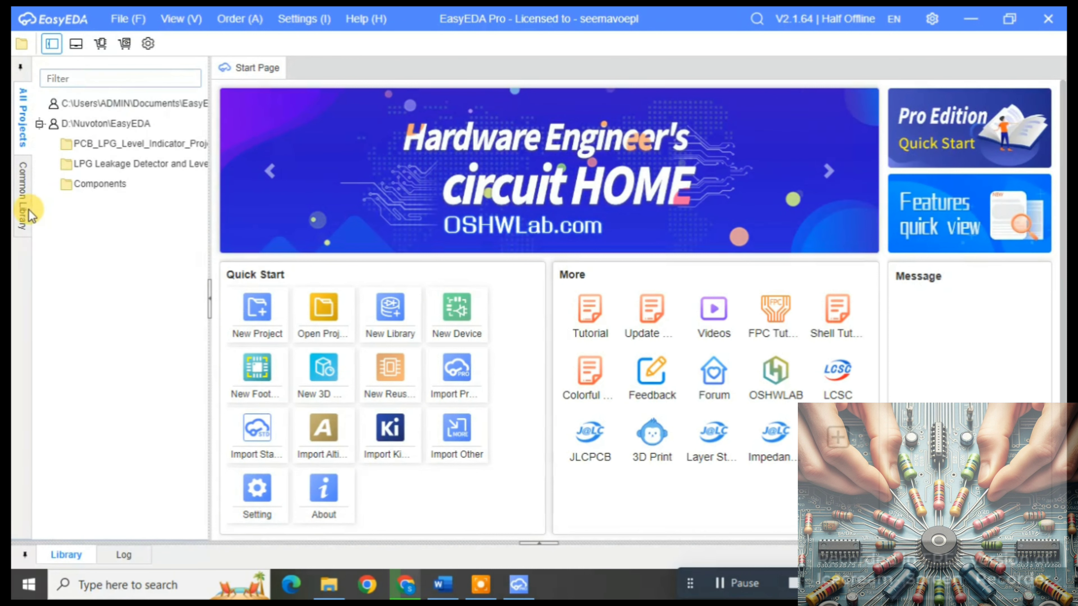
Step: Start a new project and name it Demo_Project
left_click(123, 20)
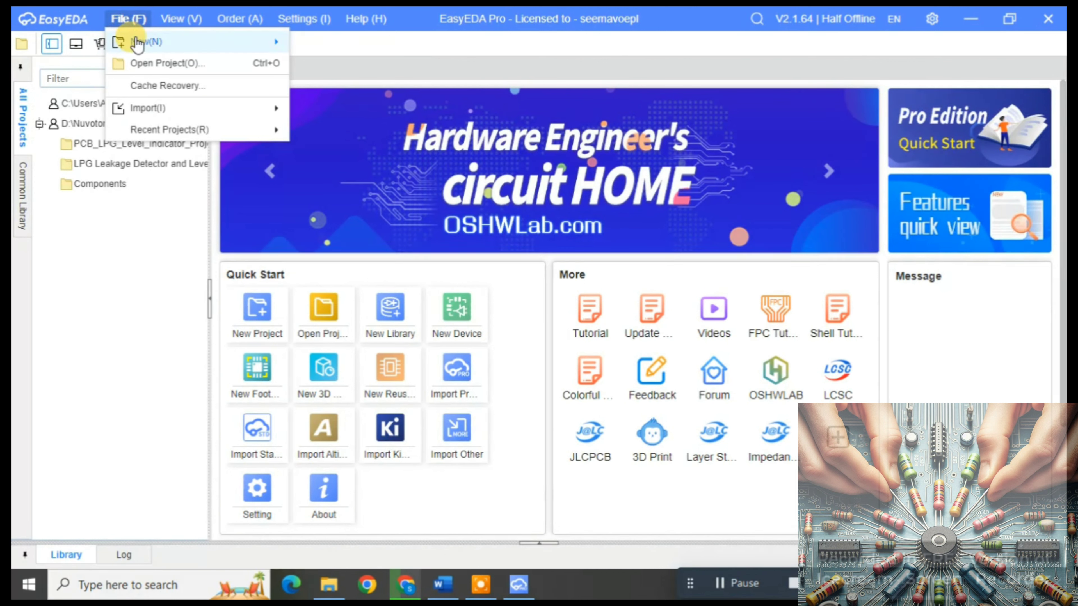
left_click(137, 42)
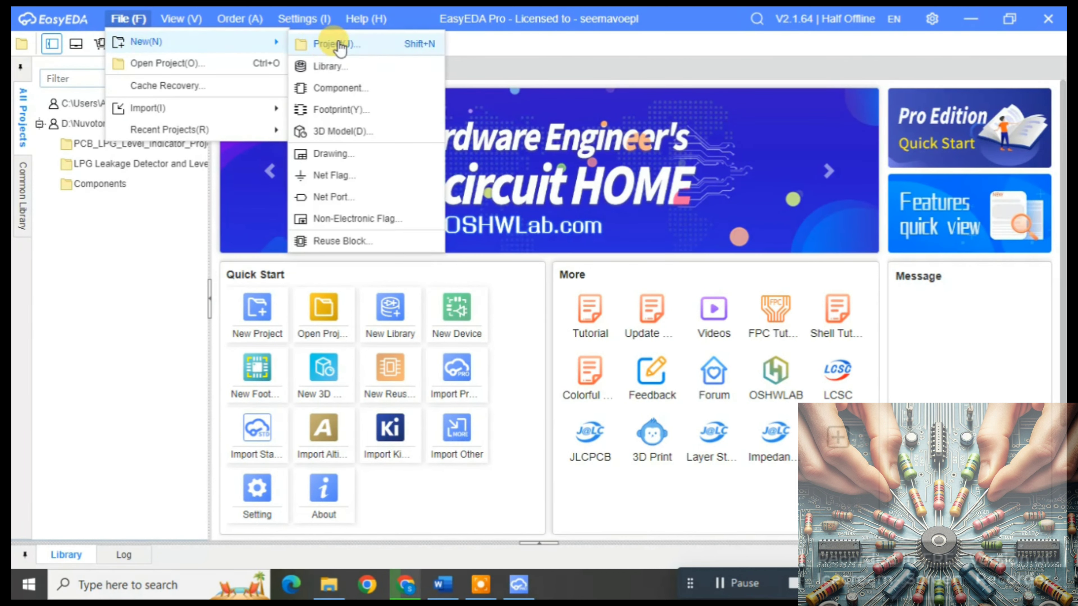
left_click(337, 44)
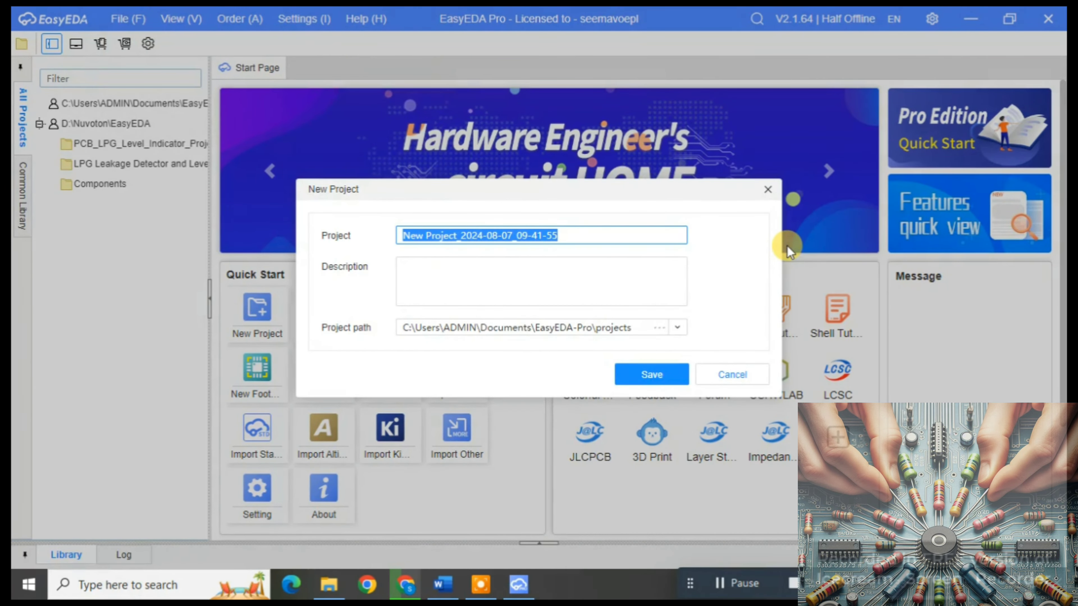
type("Demo_")
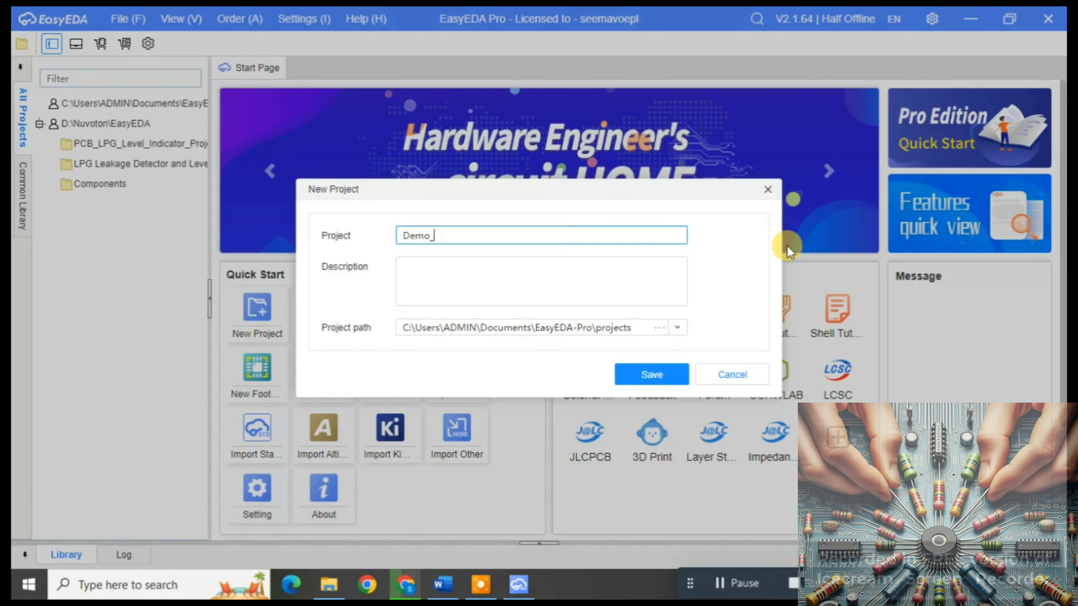
double_click(559, 234)
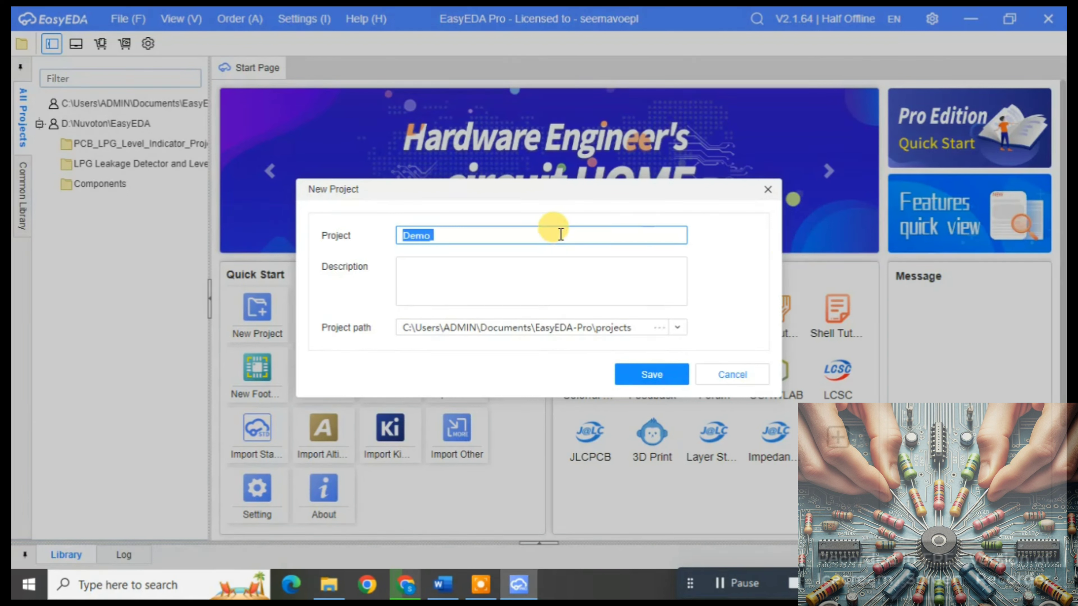
left_click(560, 234)
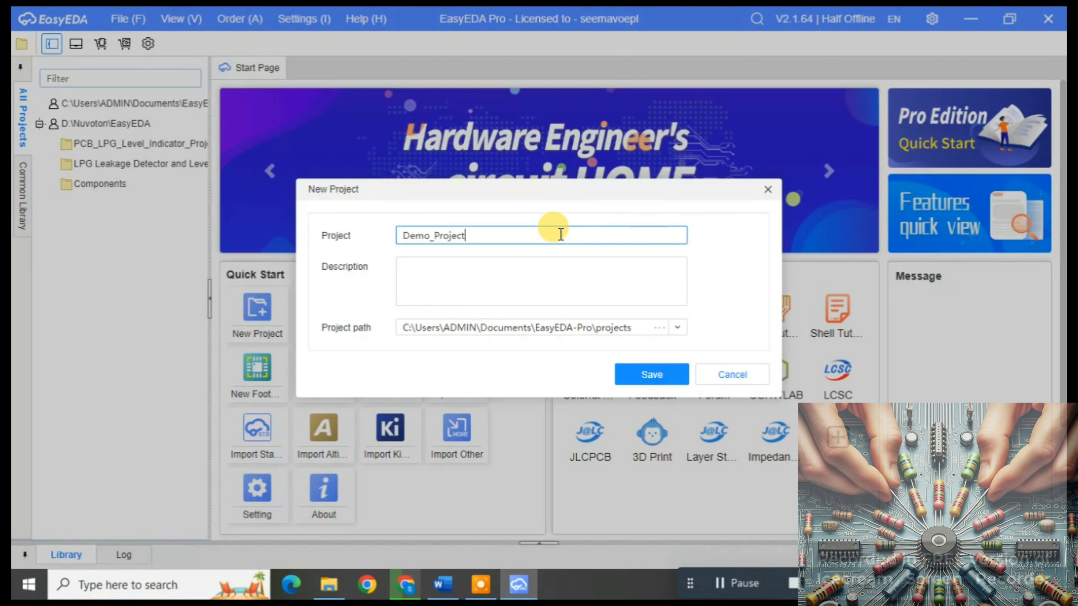
Step: Set the project path to D:\Nuvoton\EasyEDA and save the new project
left_click(679, 330)
left_click(526, 363)
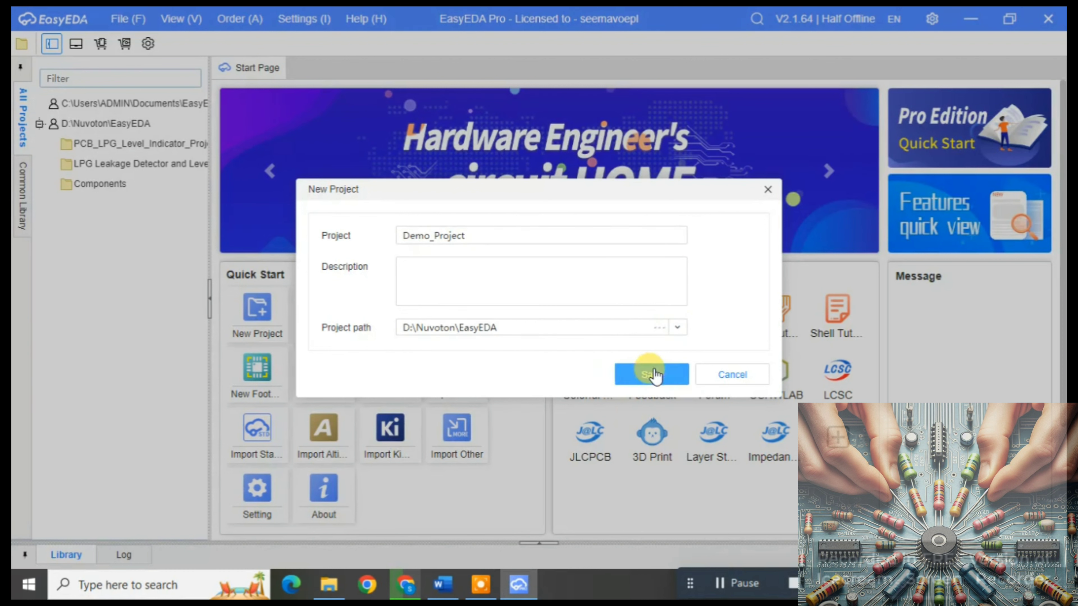
left_click(678, 329)
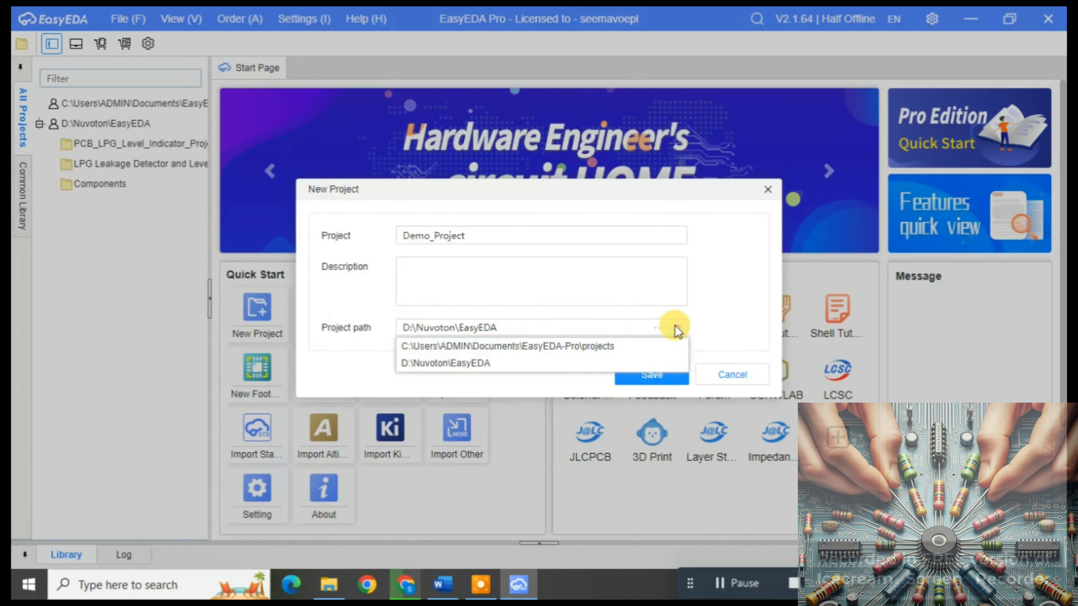
left_click(678, 329)
left_click(681, 372)
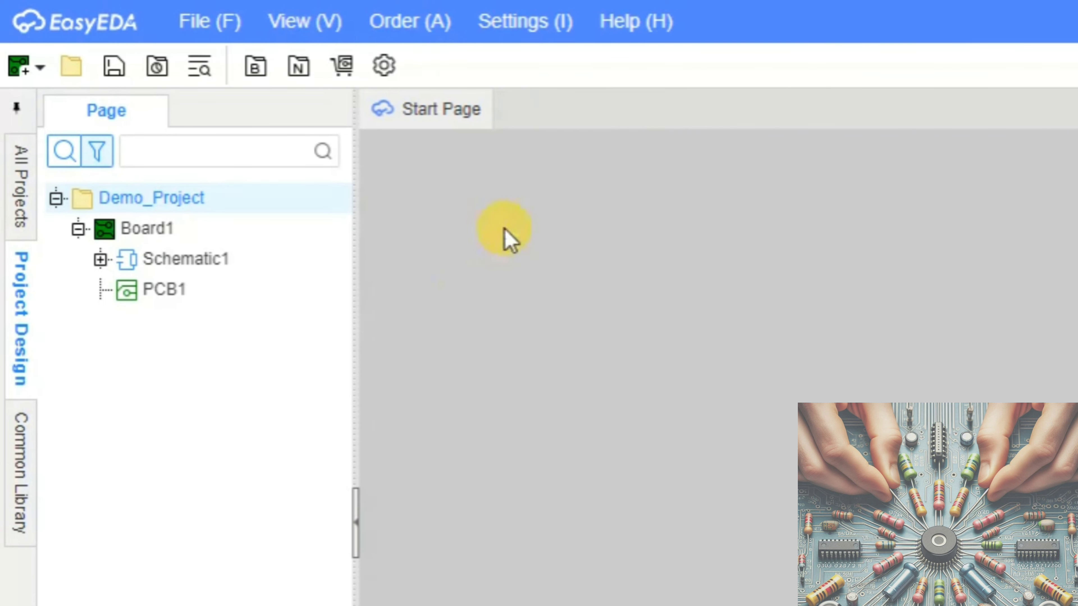
Step: Open Schematic1 of Board1 and select its page P1
double_click(199, 265)
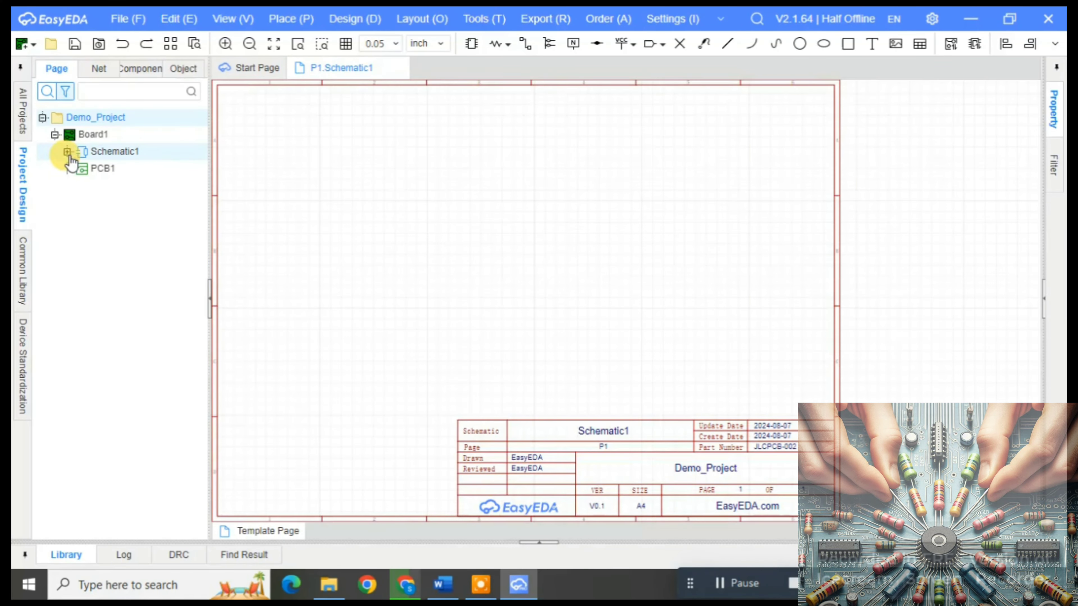
left_click(67, 151)
left_click(96, 168)
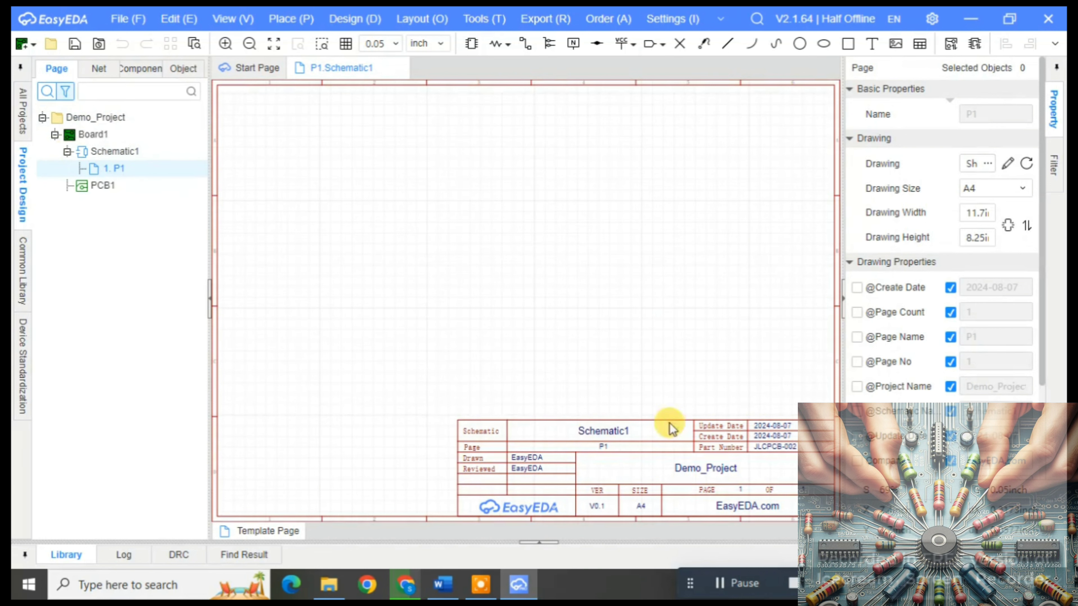
Step: Set the company in the schematic page's title block to EmbeddedWorld
left_click(1007, 163)
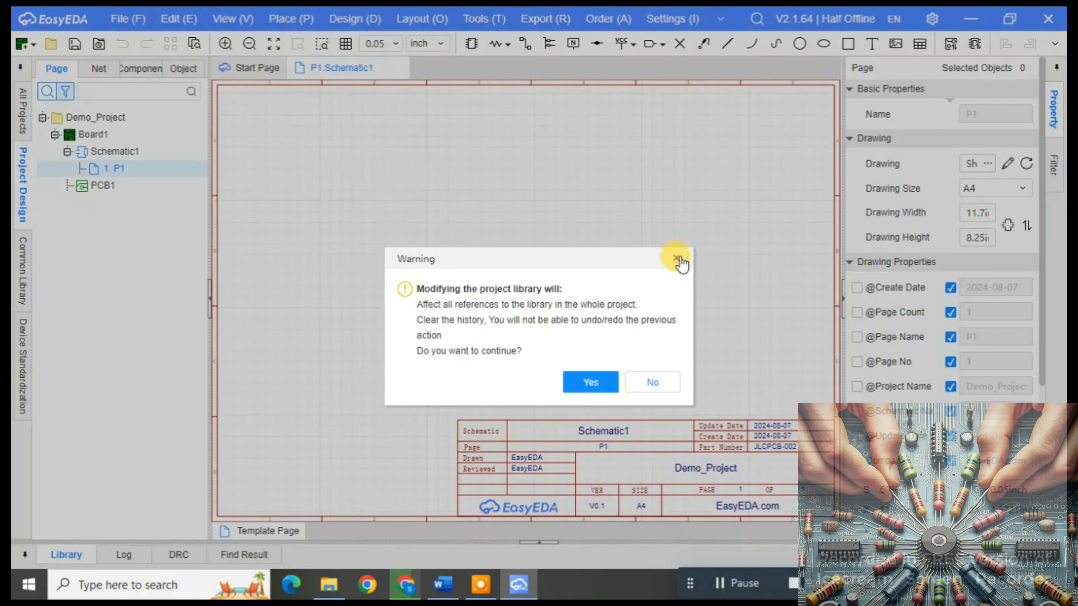
left_click(653, 383)
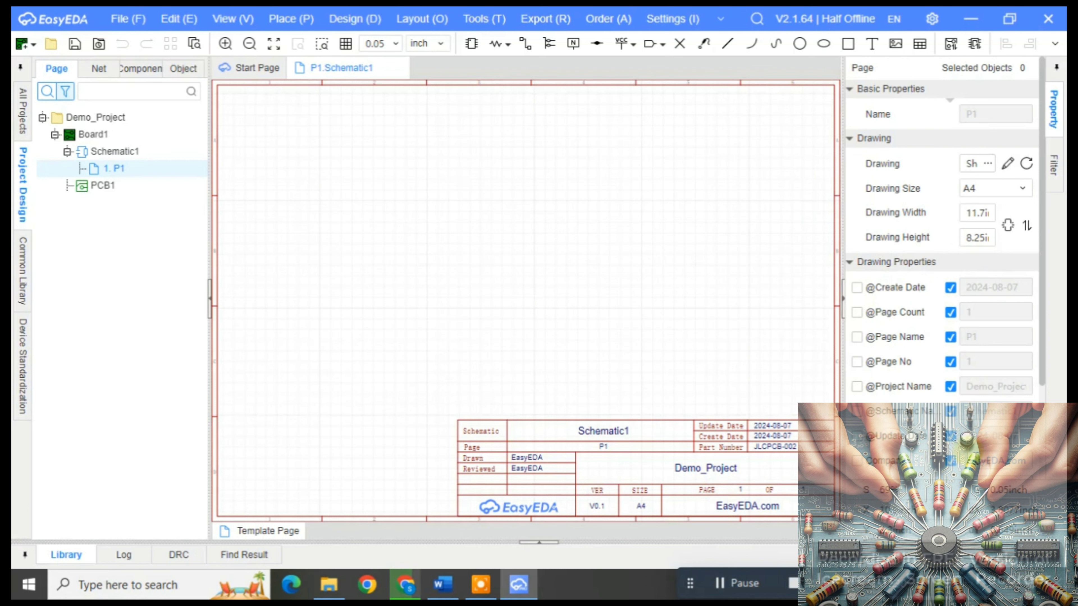
double_click(965, 458)
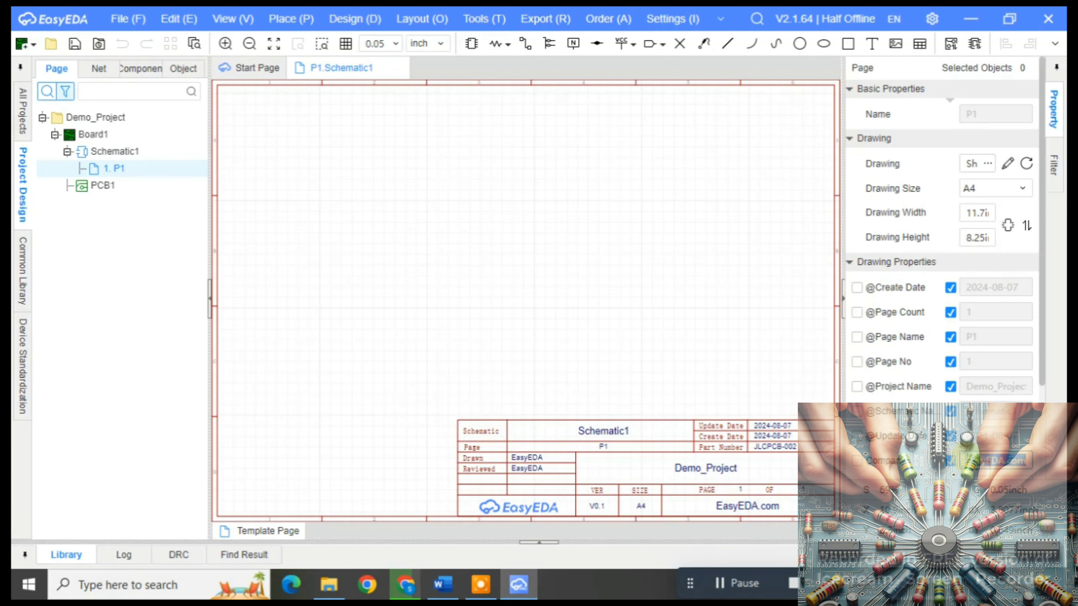
key("BackSpace")
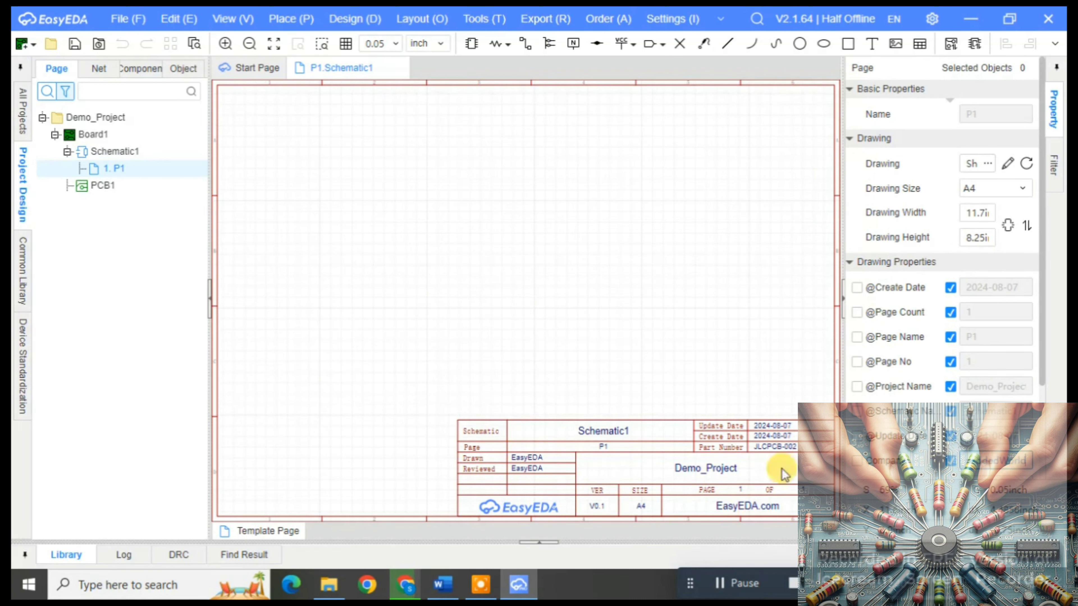
left_click(654, 345)
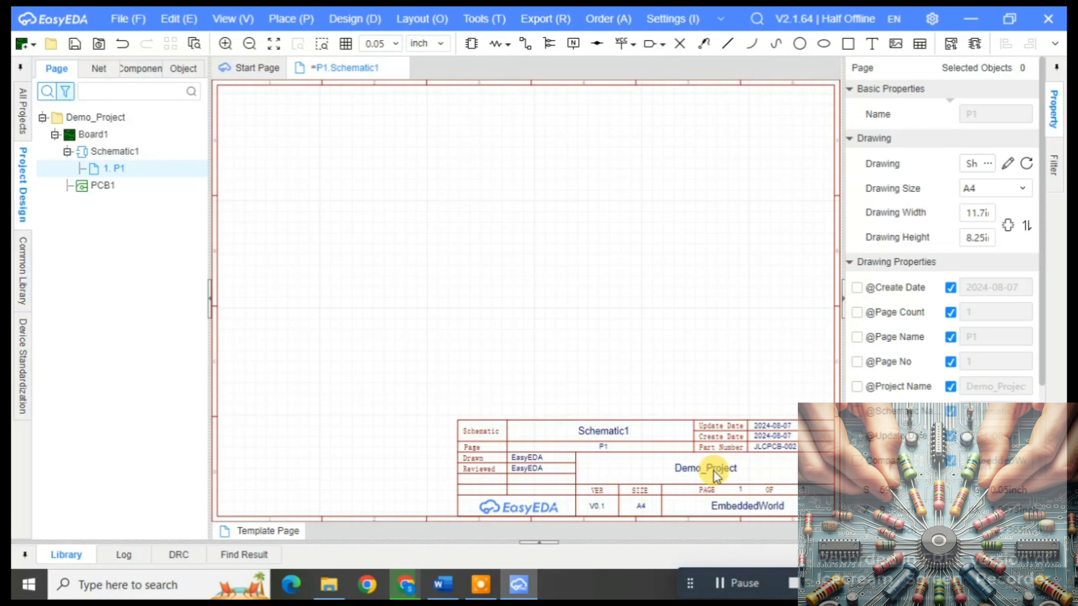
Step: Switch the display of the project name and page size in the title block off and back on
left_click(950, 387)
left_click(953, 387)
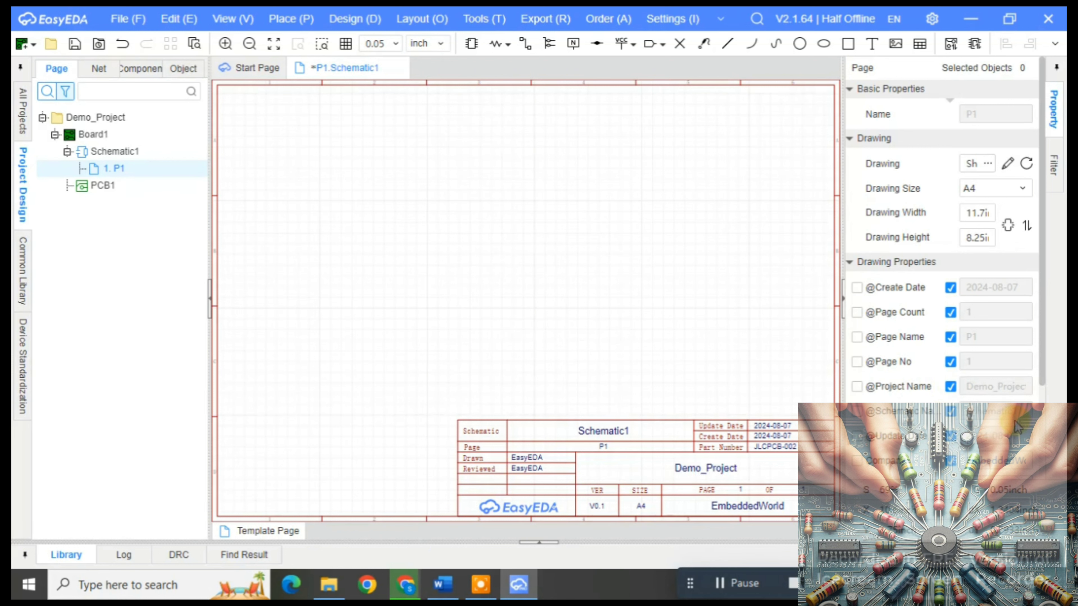
scroll(1016, 409, "down", 3)
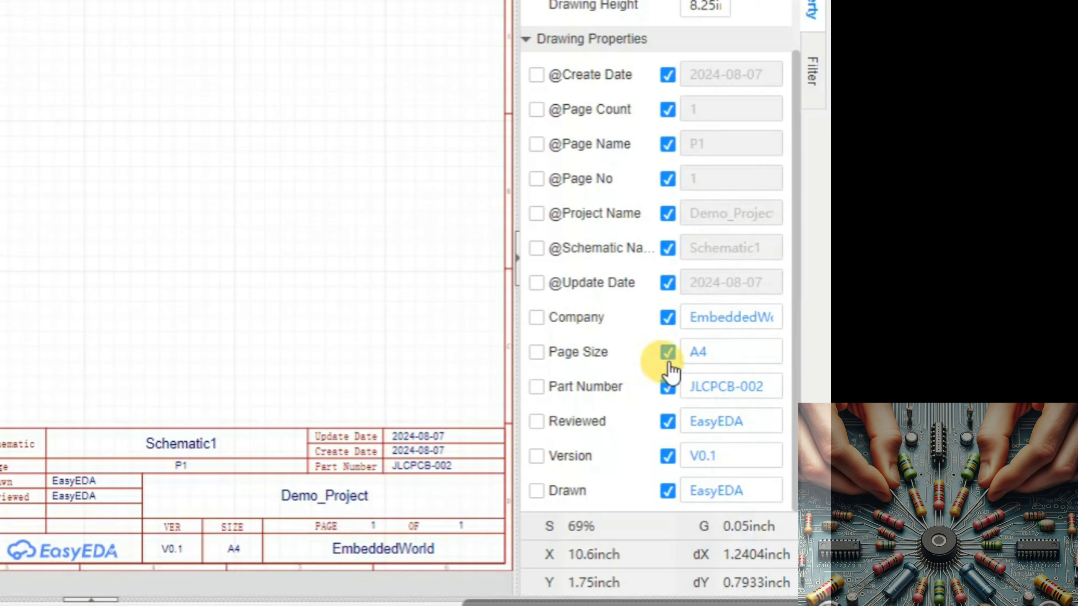
left_click(669, 359)
left_click(668, 359)
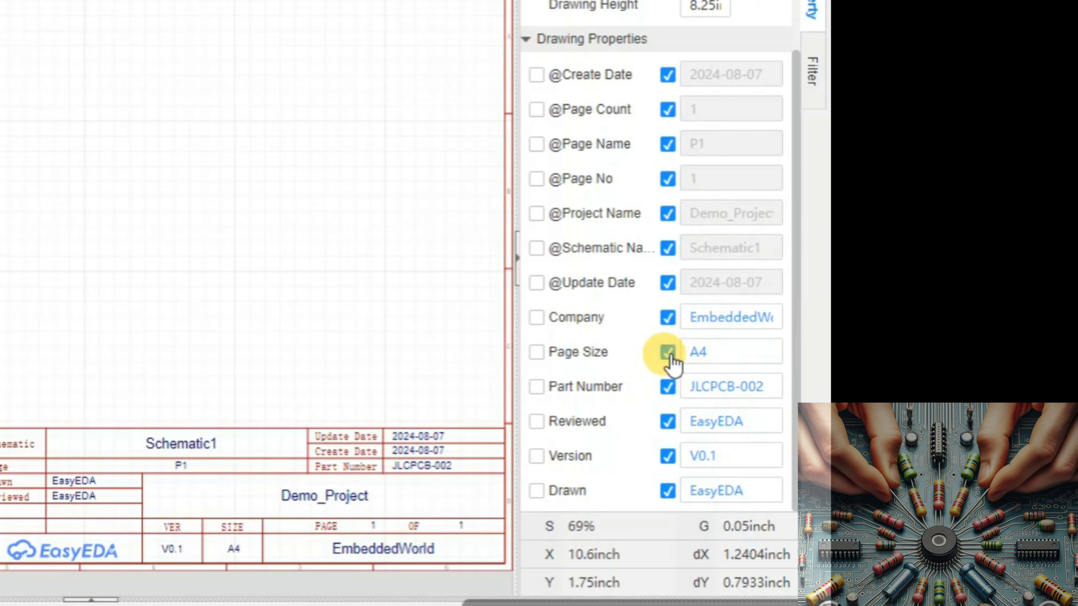
Step: Hide the part number value in the title block while keeping the Reviewed value displayed
left_click(668, 387)
left_click(668, 387)
left_click(713, 388)
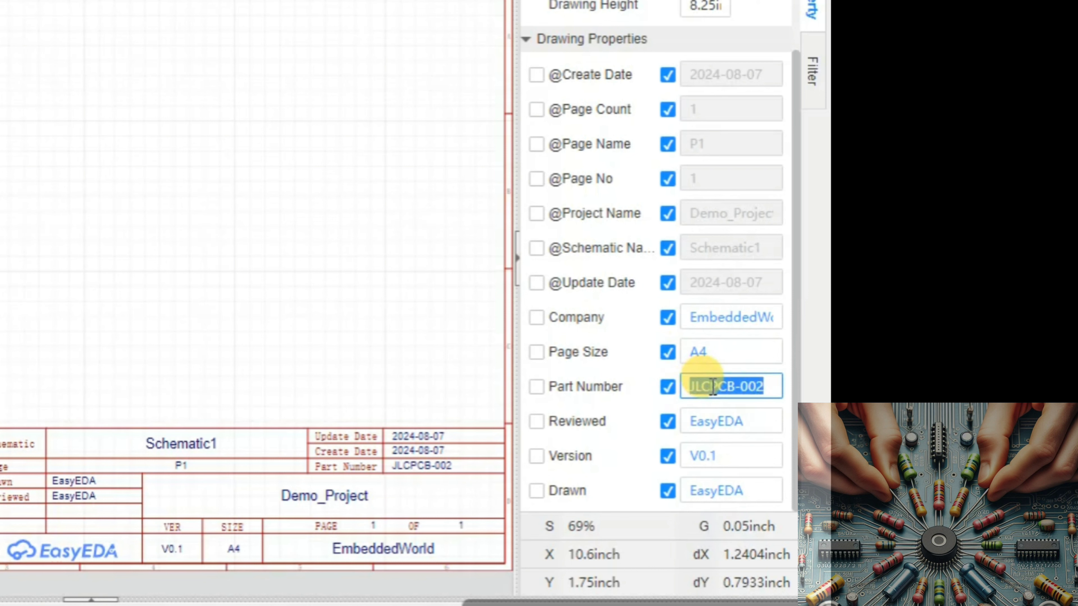
left_click(668, 387)
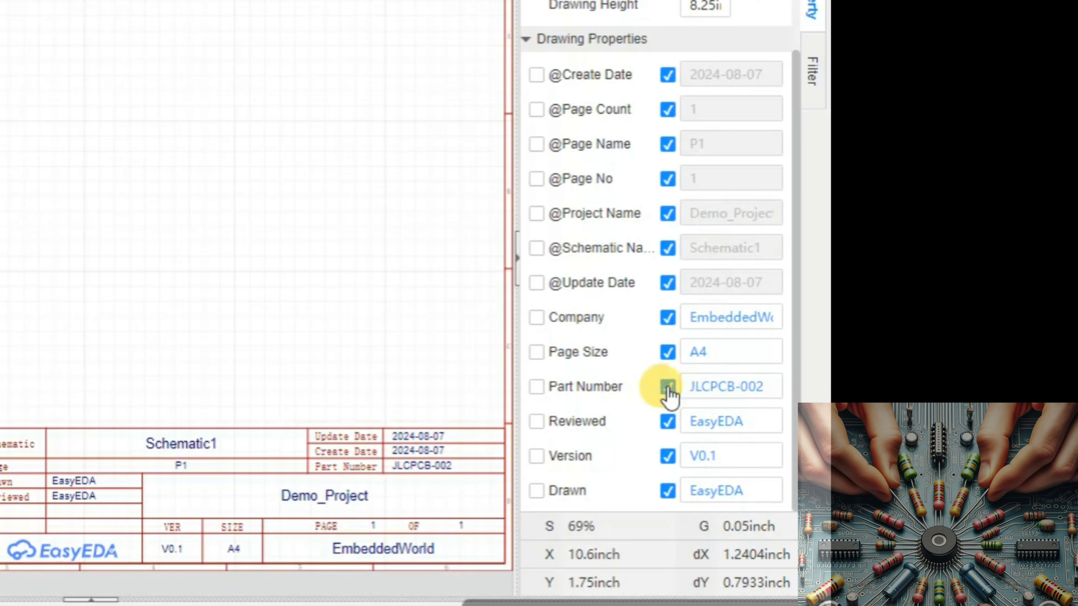
left_click(668, 422)
left_click(669, 423)
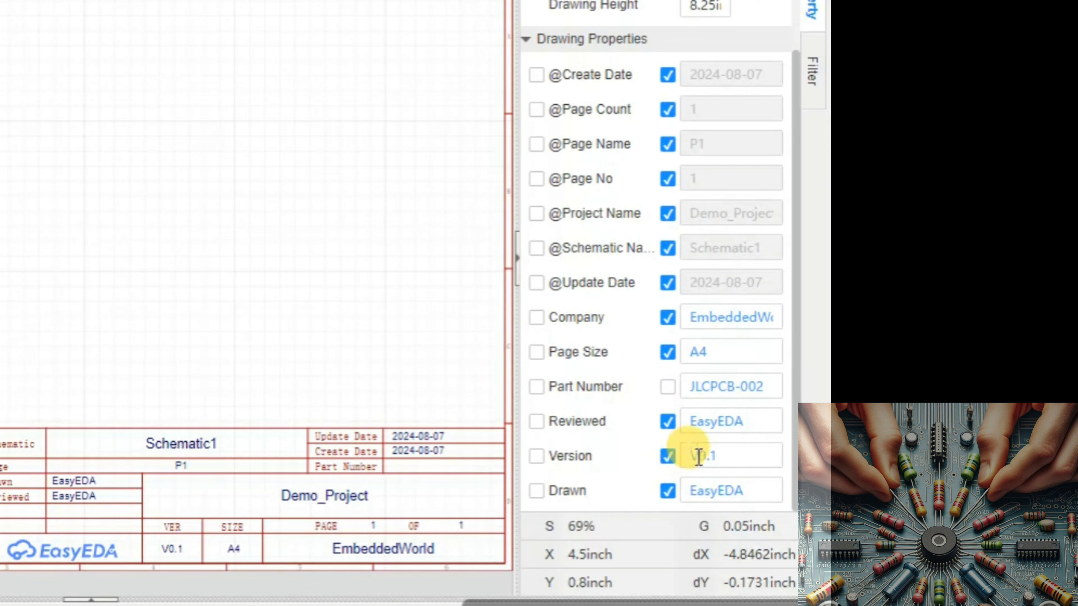
Step: Fill in the title block with the drafter's name, version V0.0 and Manager as the reviewer
left_click(714, 490)
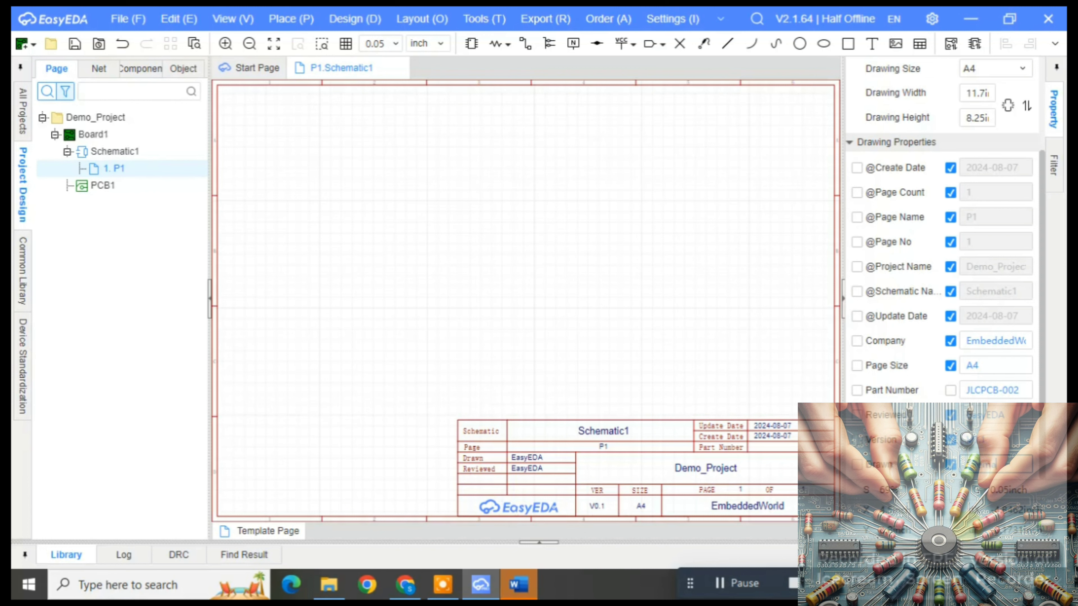
left_click(995, 439)
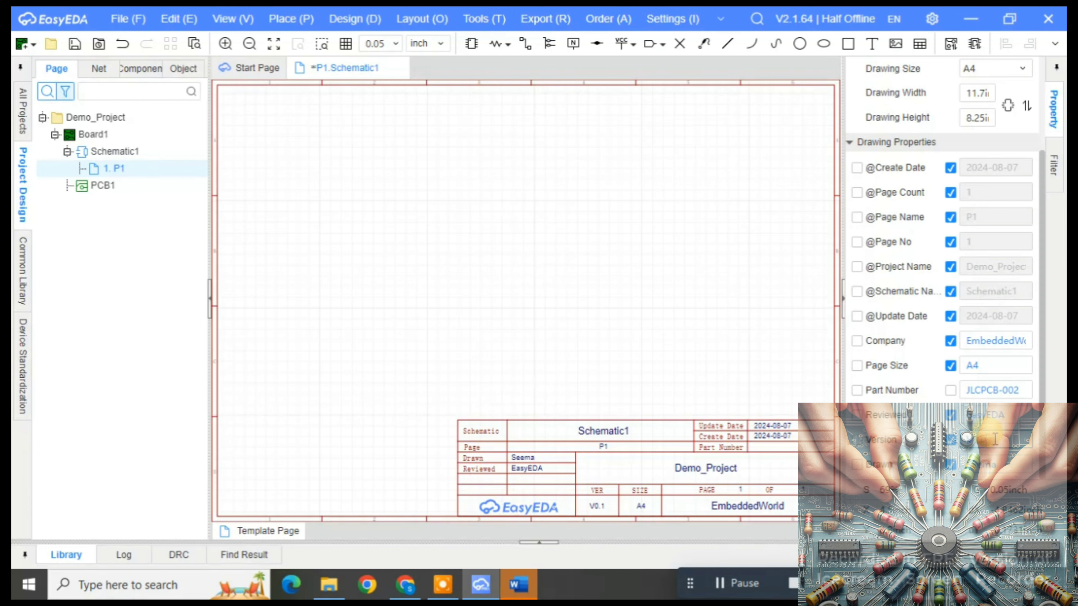
left_click(1001, 415)
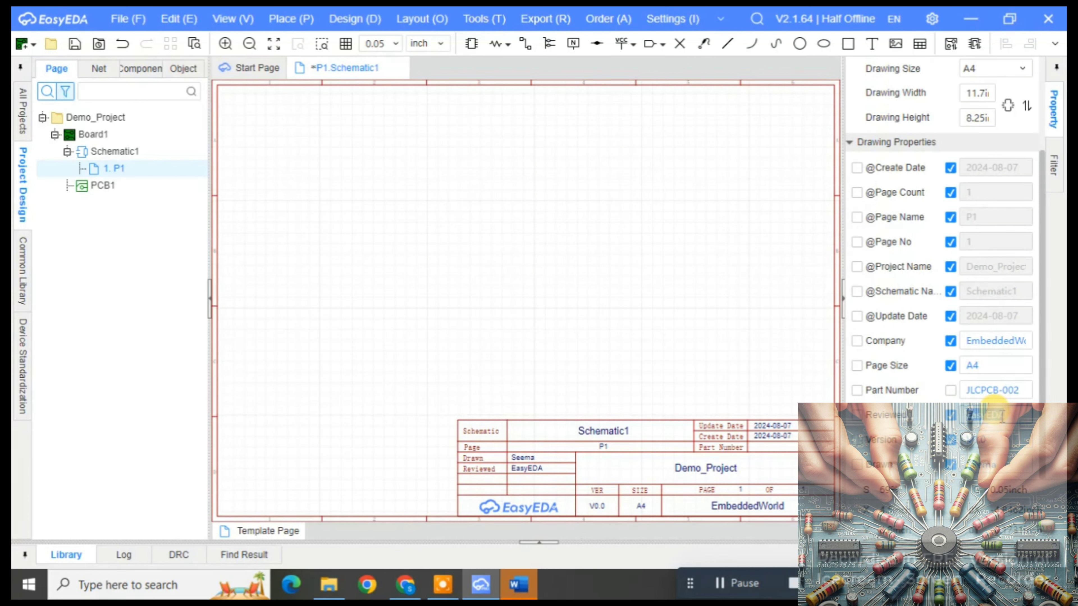
key("BackSpace")
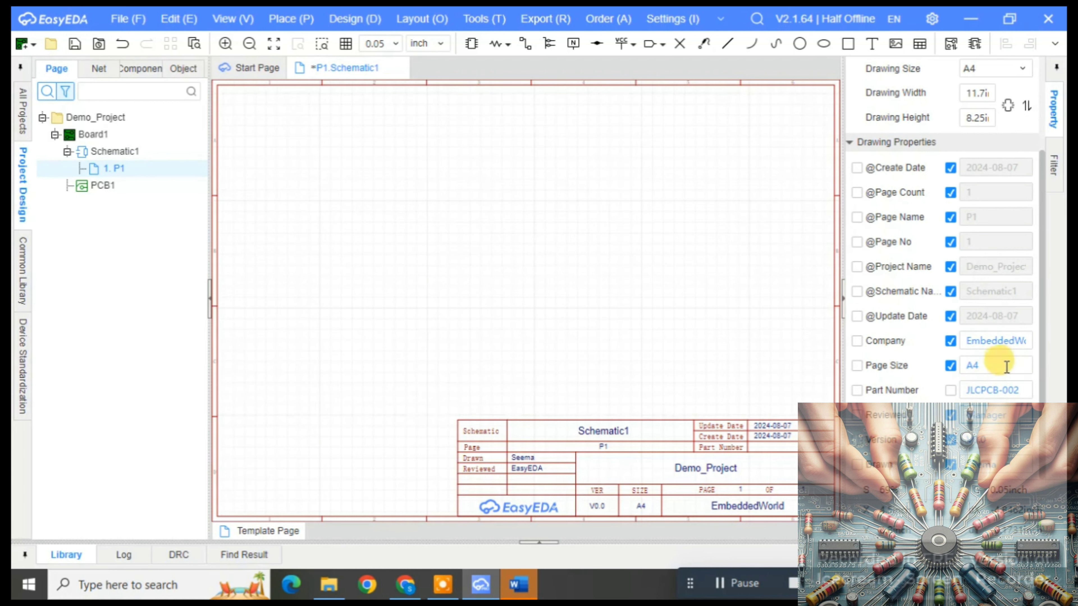
Step: Examine the completed title block and the whole schematic sheet at different zoom levels
scroll(700, 411, "down", 1)
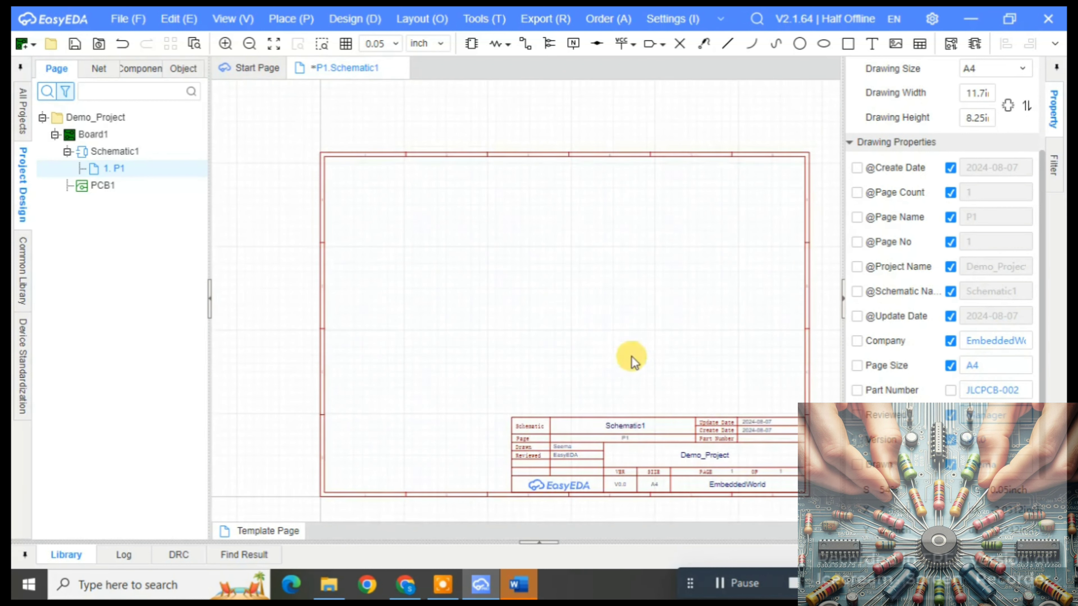
scroll(700, 435, "up", 1)
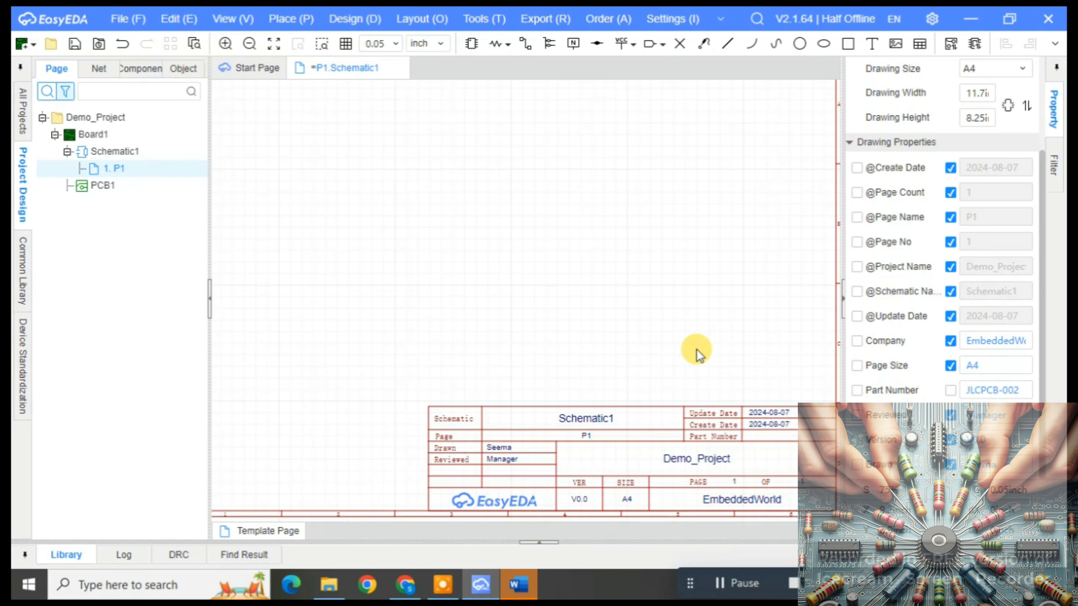
scroll(505, 301, "down", 2)
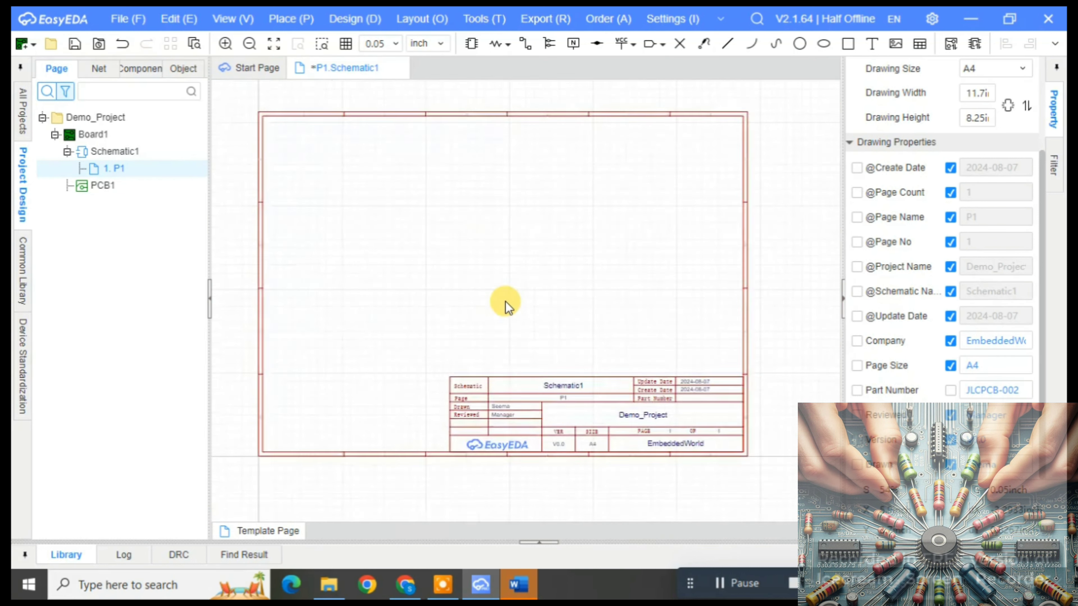
scroll(505, 301, "up", 2)
scroll(505, 301, "down", 3)
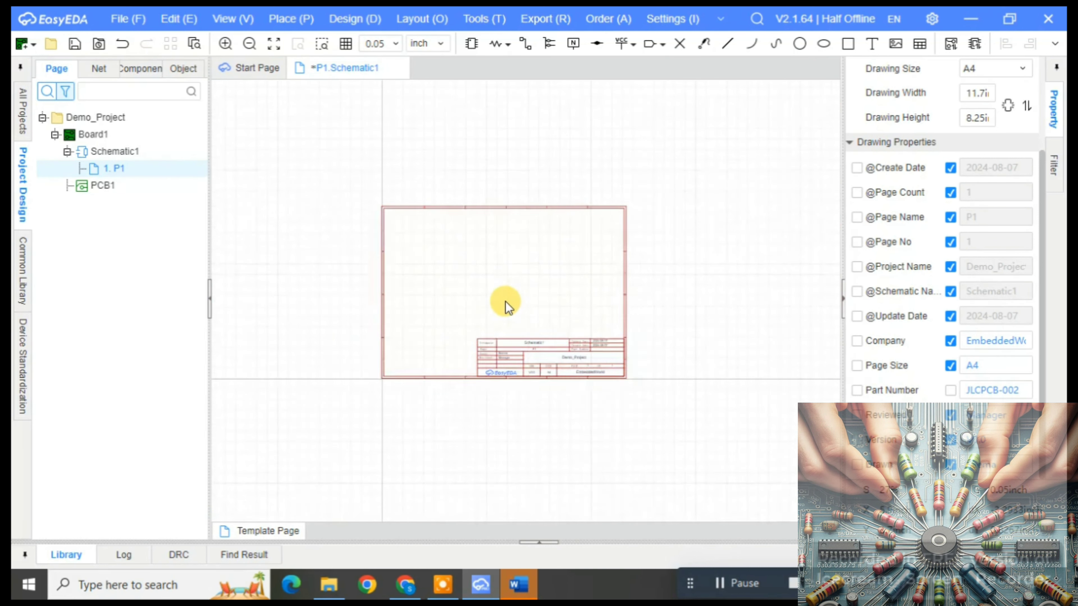
left_click(273, 44)
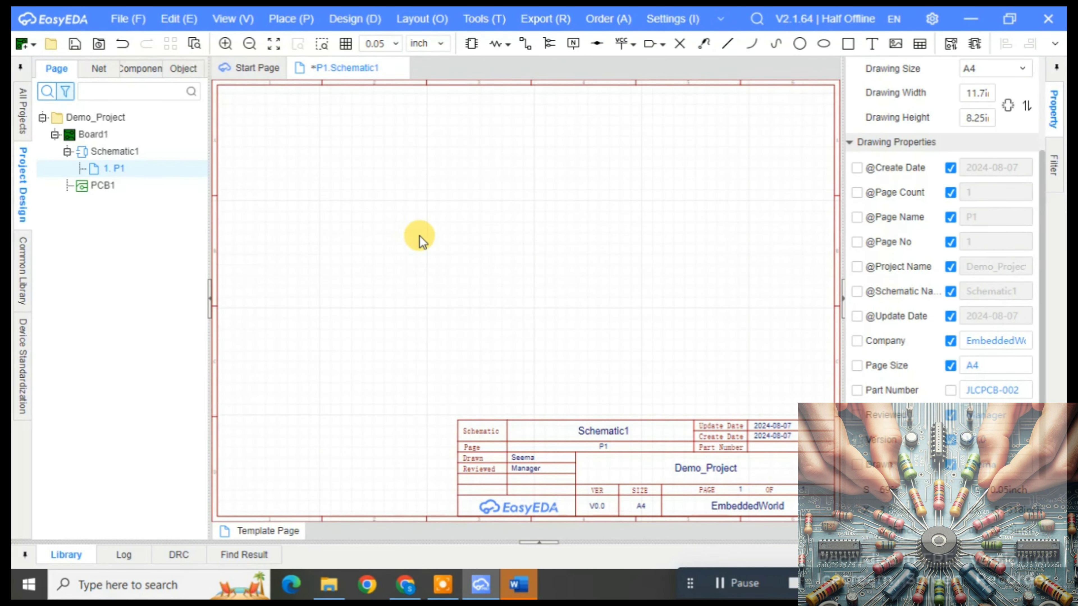
scroll(486, 365, "up", 3)
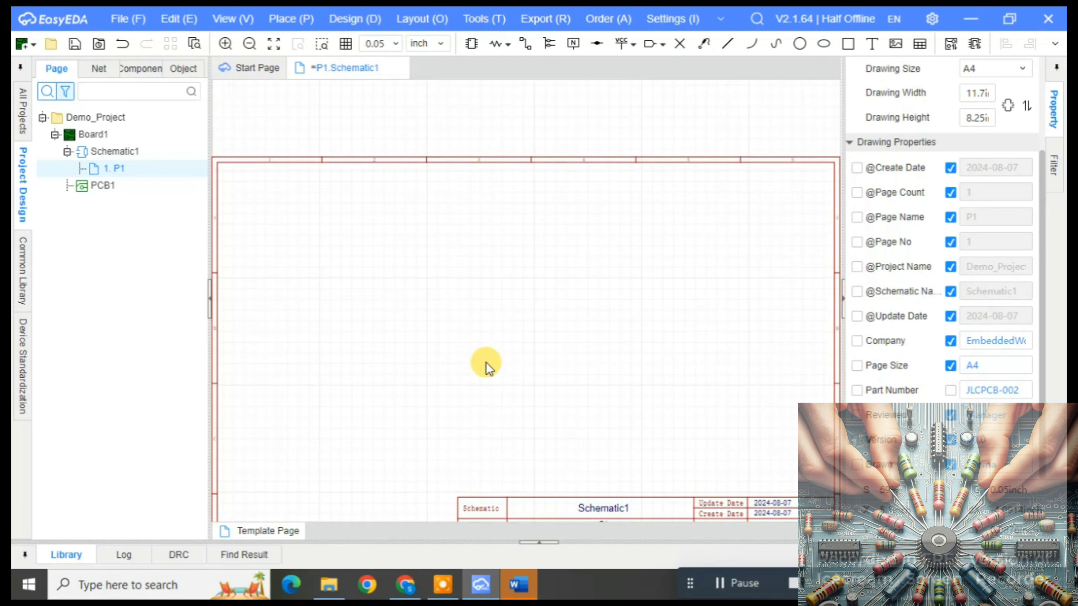
scroll(485, 366, "down", 6)
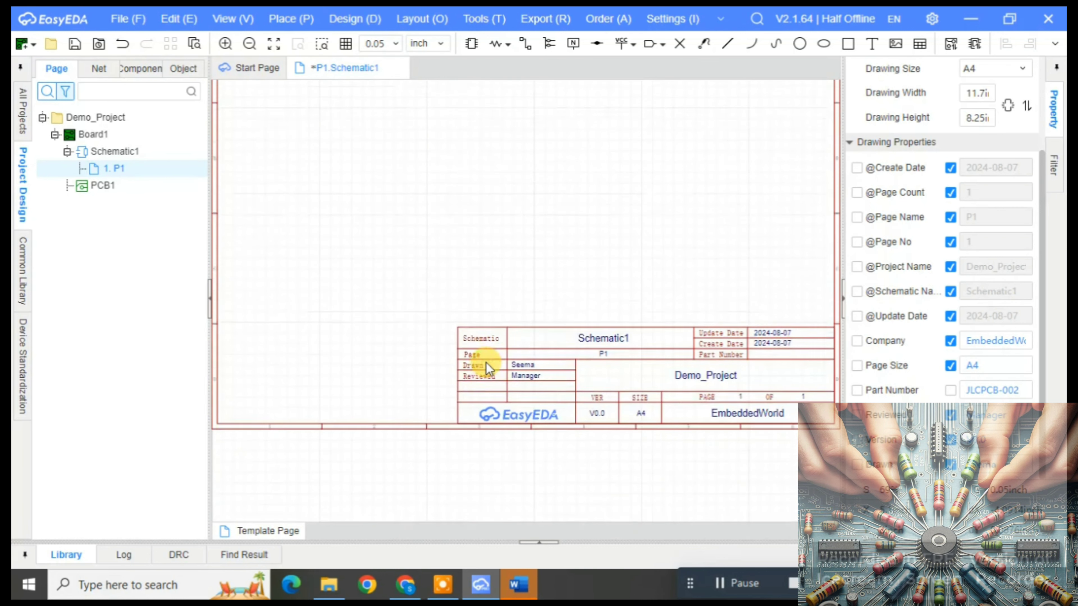
scroll(486, 363, "up", 3)
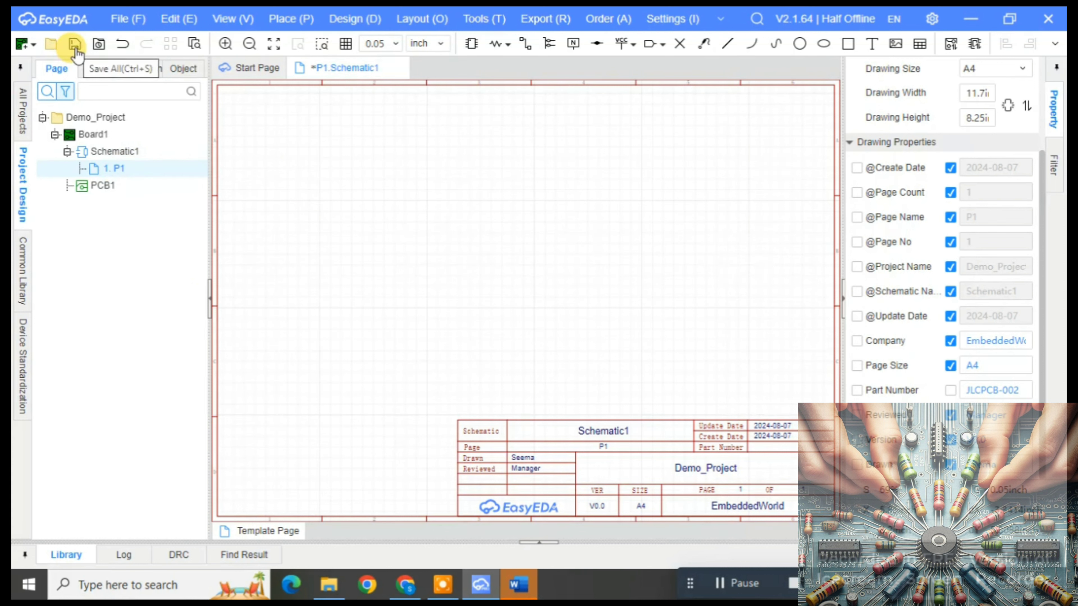
Step: Save all changes to the schematic project
left_click(100, 48)
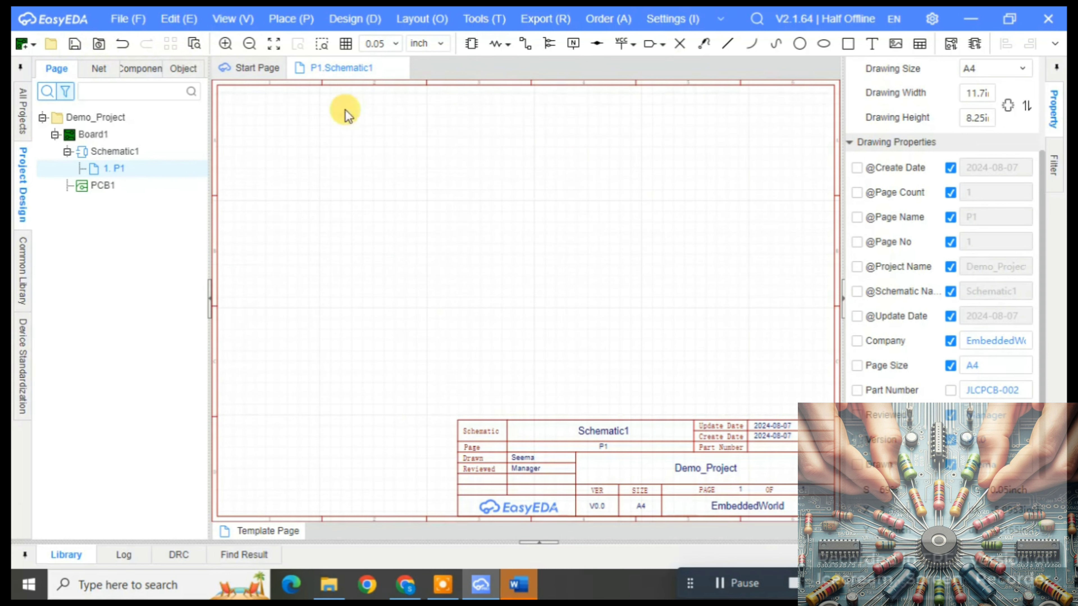
Step: Examine the schematic sheet at different magnifications, including a zoomed-in area, and return to the full-sheet view
left_click(226, 44)
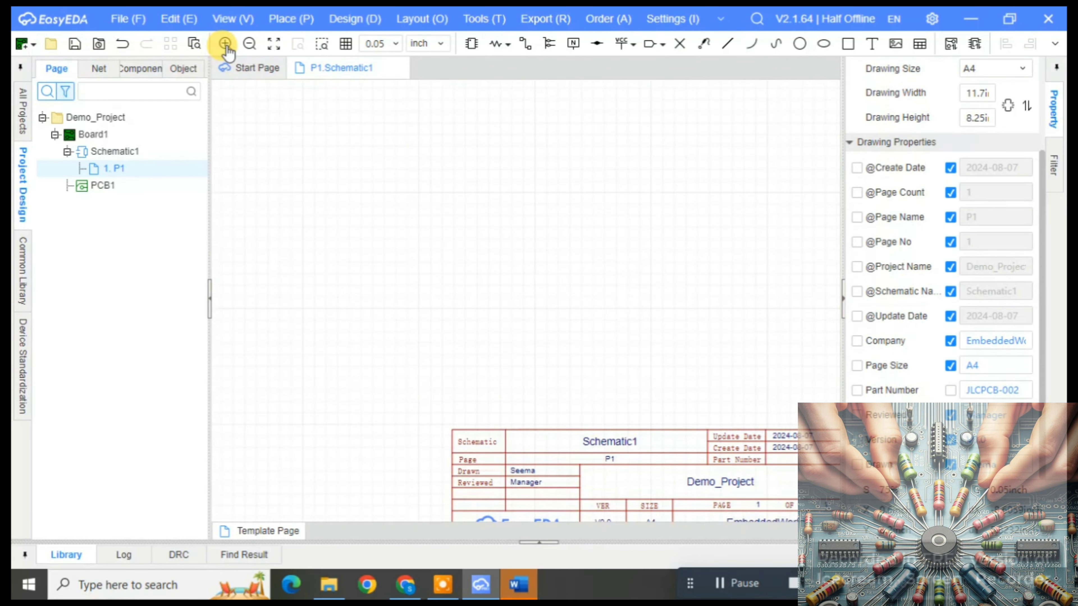
left_click(250, 44)
left_click(275, 44)
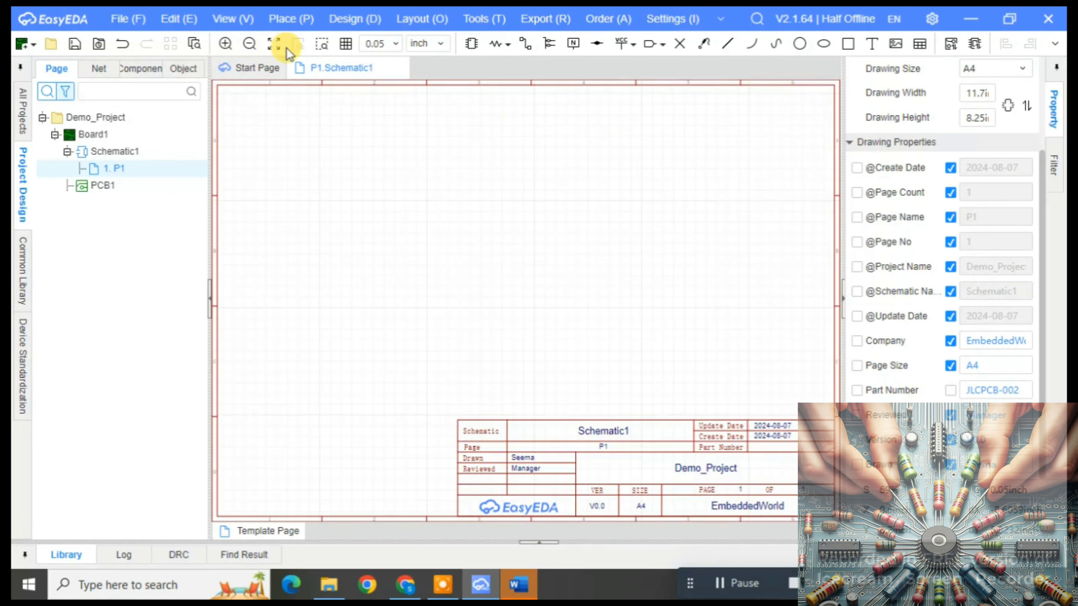
left_click(321, 43)
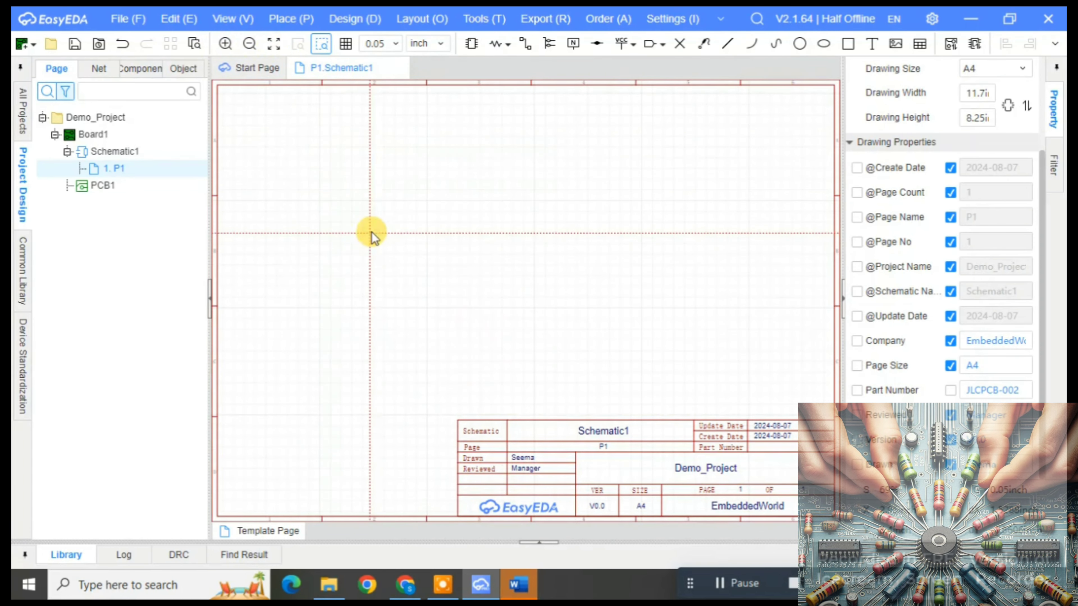
left_click_drag(371, 231, 242, 119)
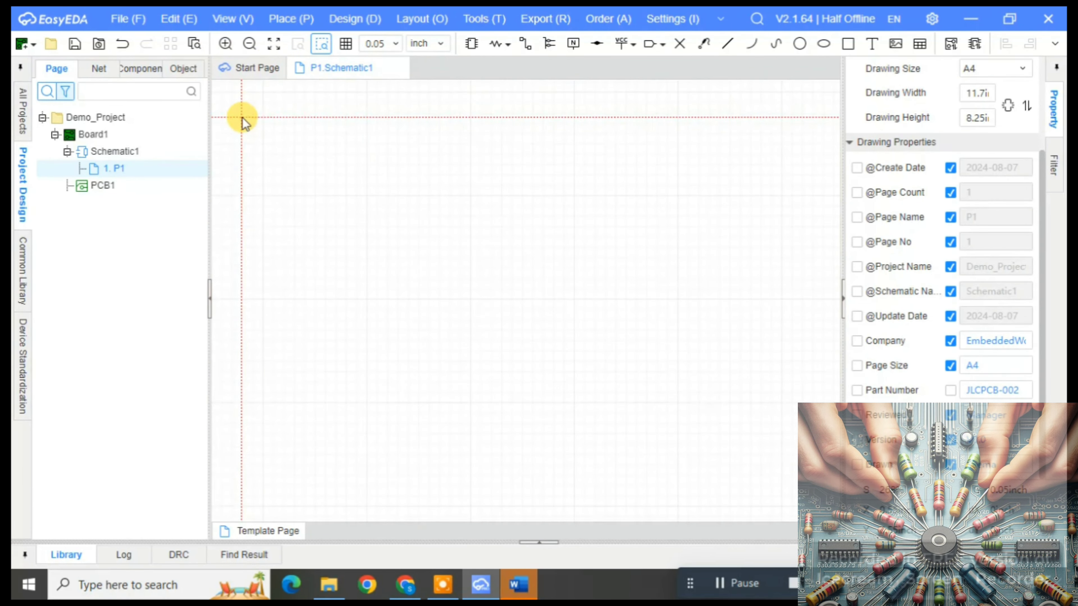
left_click(275, 51)
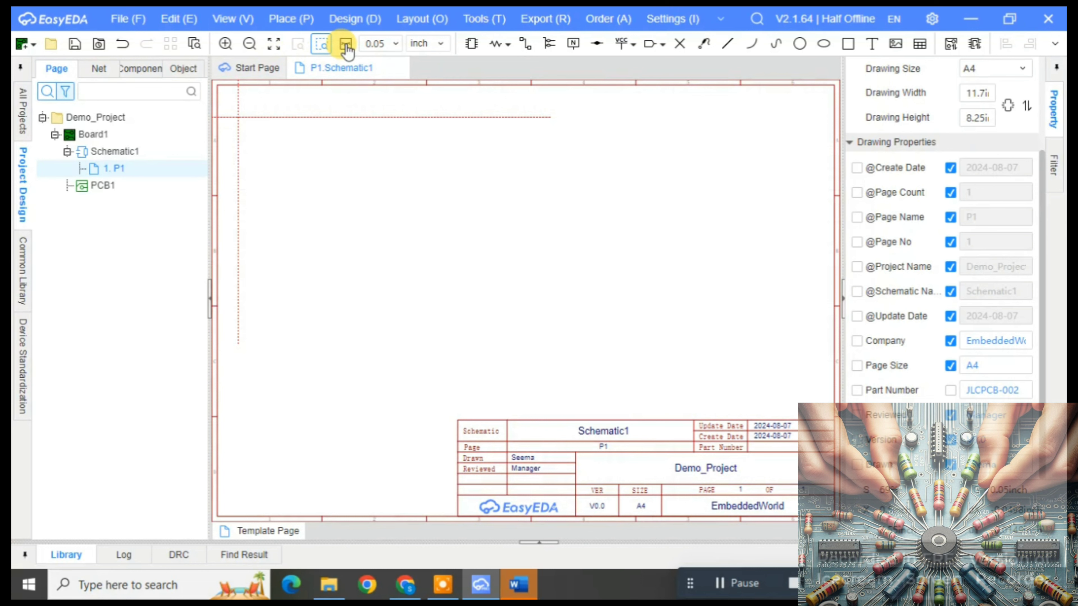
Step: Cycle the schematic grid display through hidden and dotted back to the line grid, checking each style up close
scroll(560, 297, "up", 5)
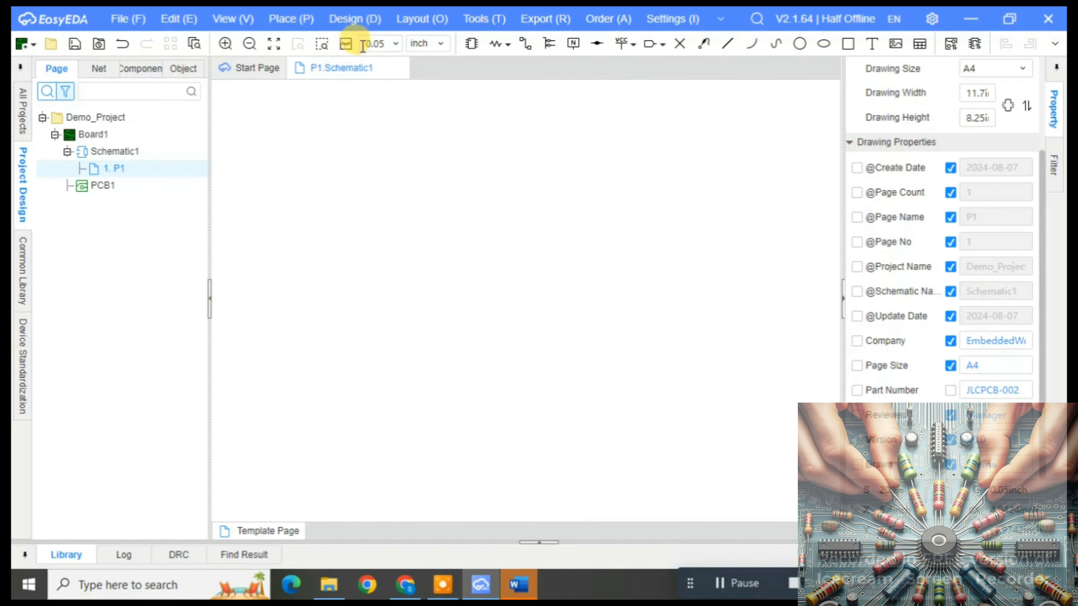
left_click(346, 43)
scroll(493, 247, "up", 5)
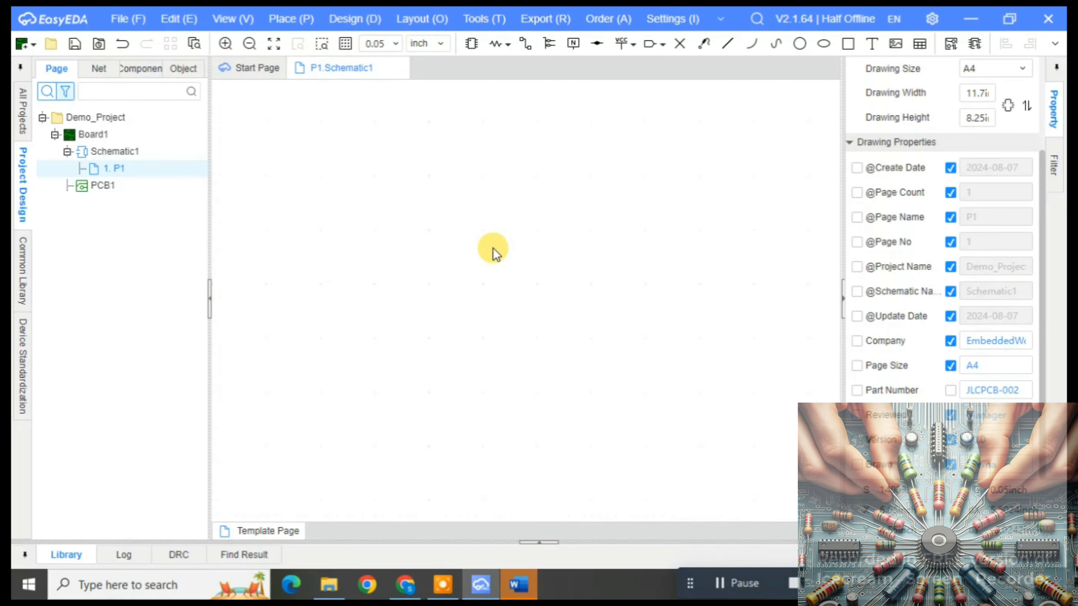
scroll(493, 248, "down", 5)
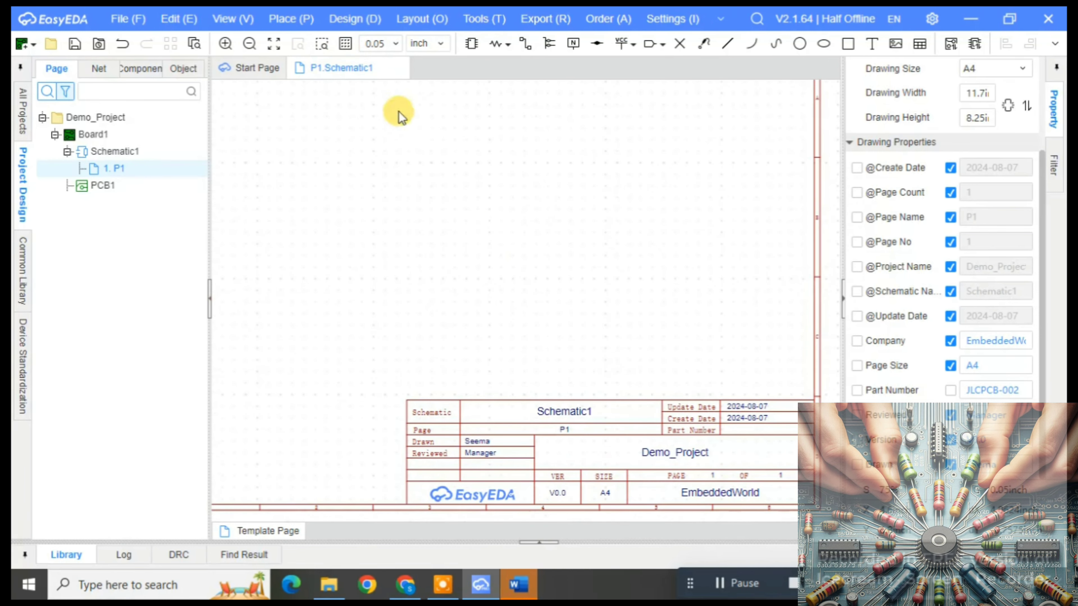
left_click(345, 43)
scroll(493, 250, "up", 5)
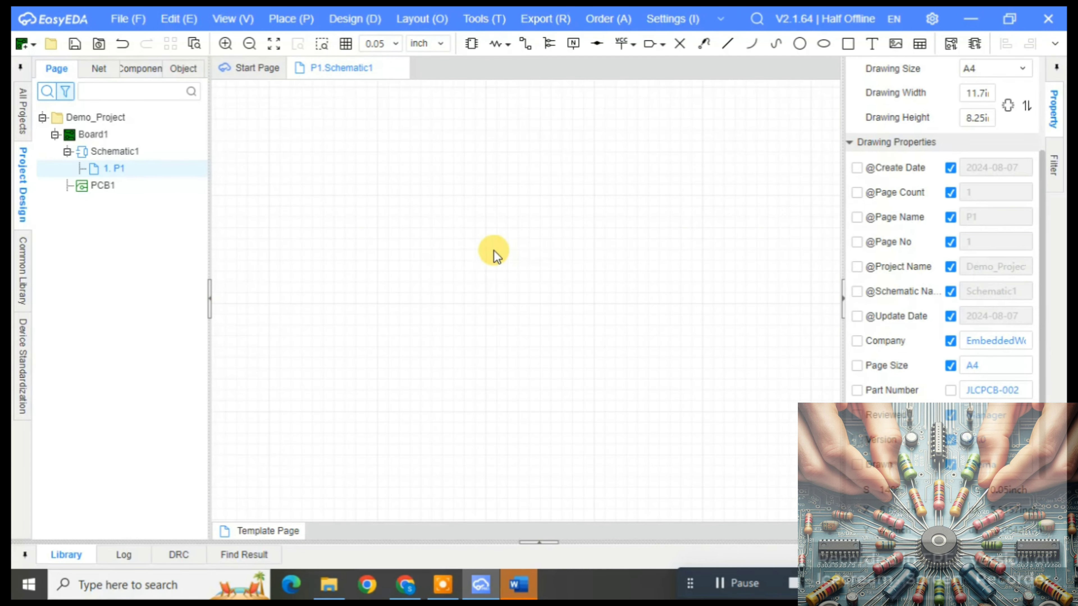
scroll(494, 251, "down", 5)
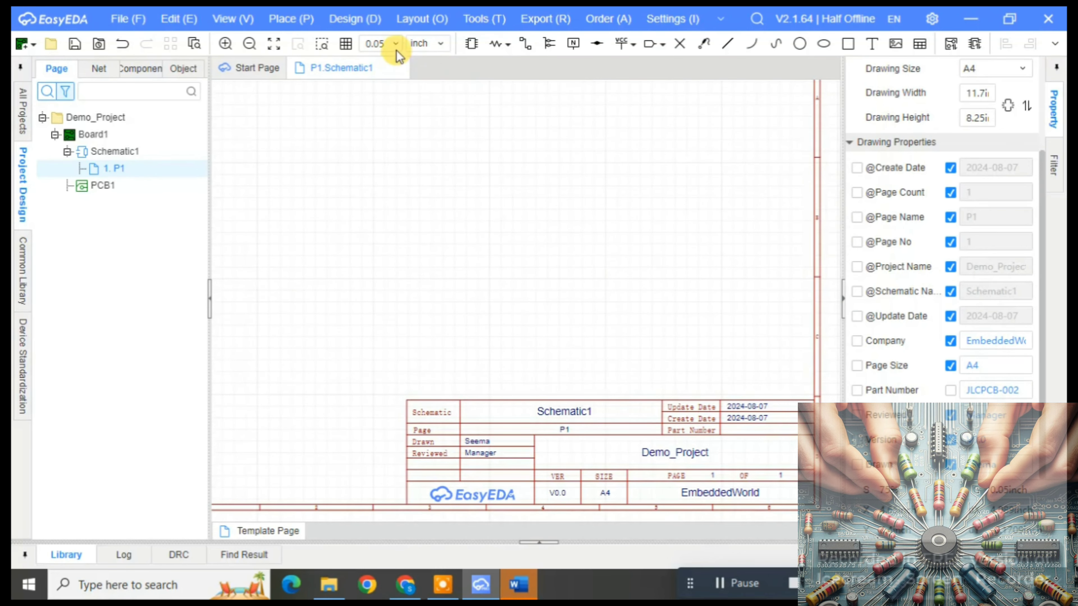
Step: Set the schematic's measurement unit to mm
left_click(440, 44)
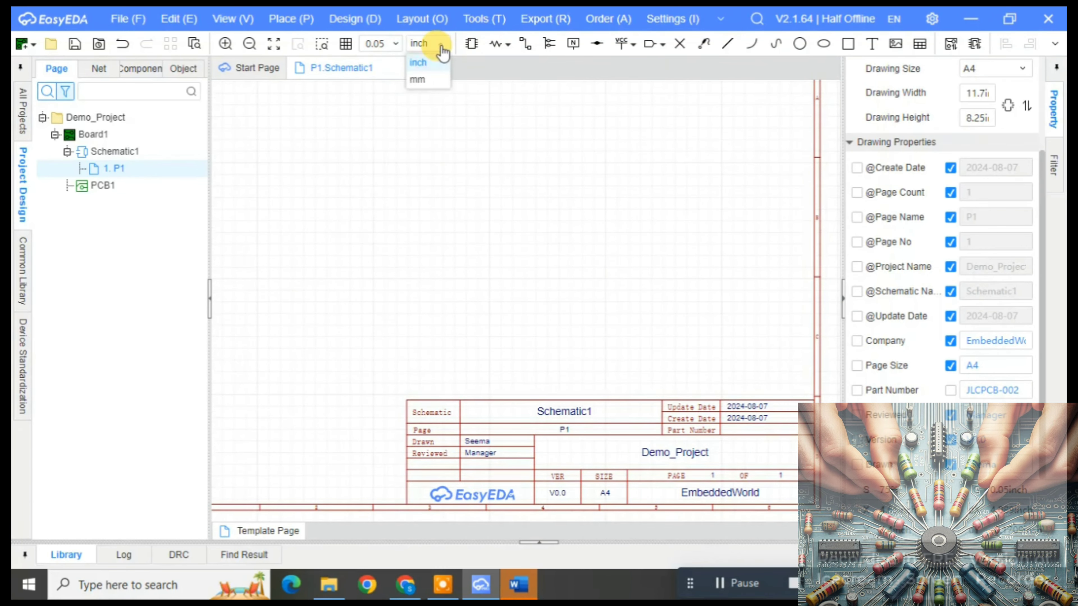
left_click(421, 79)
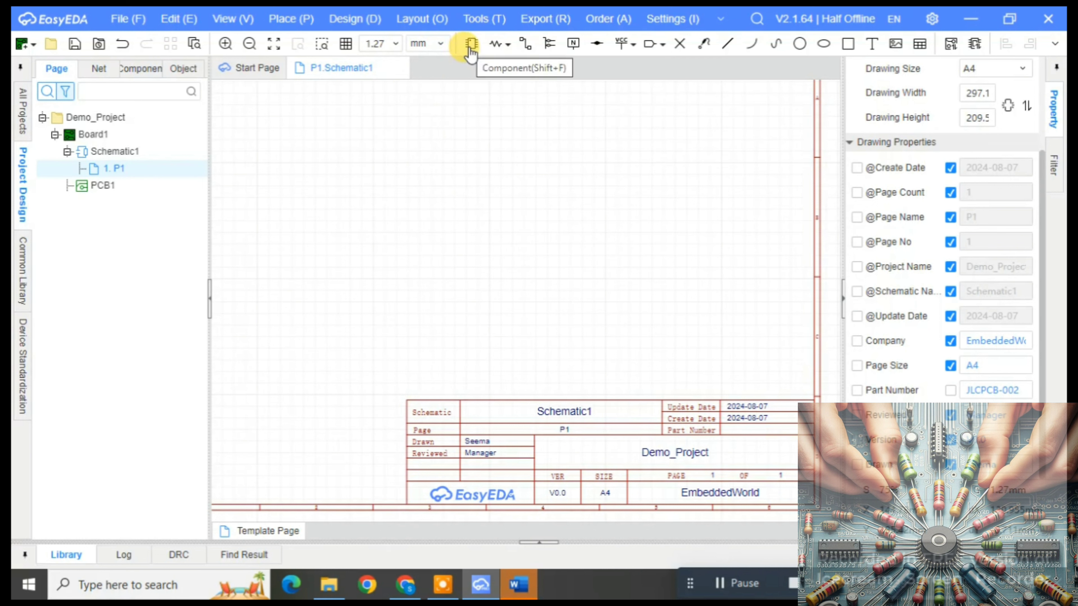
left_click(507, 45)
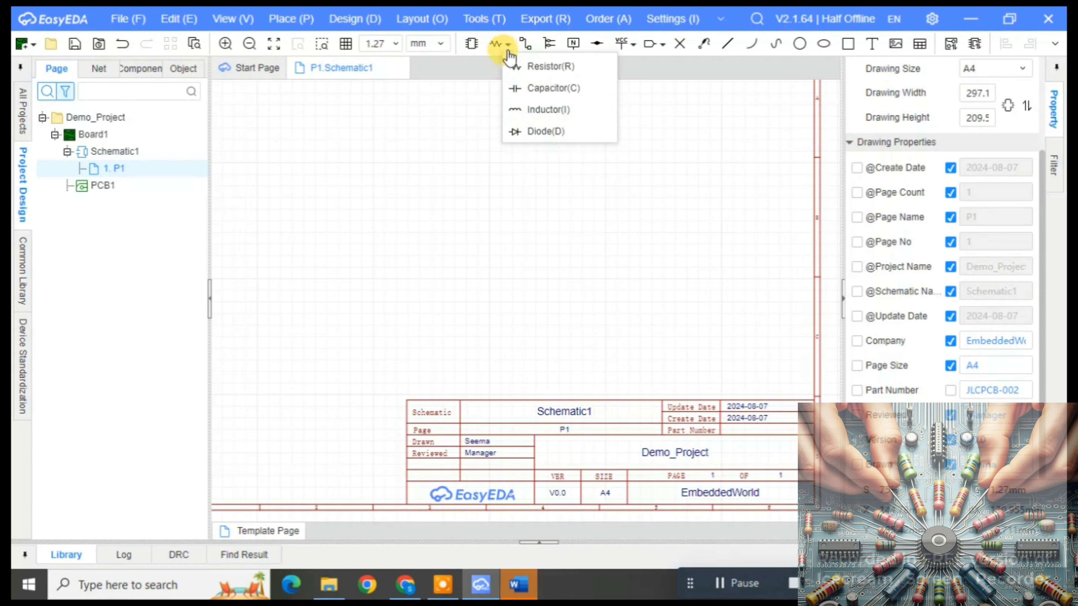
left_click(520, 67)
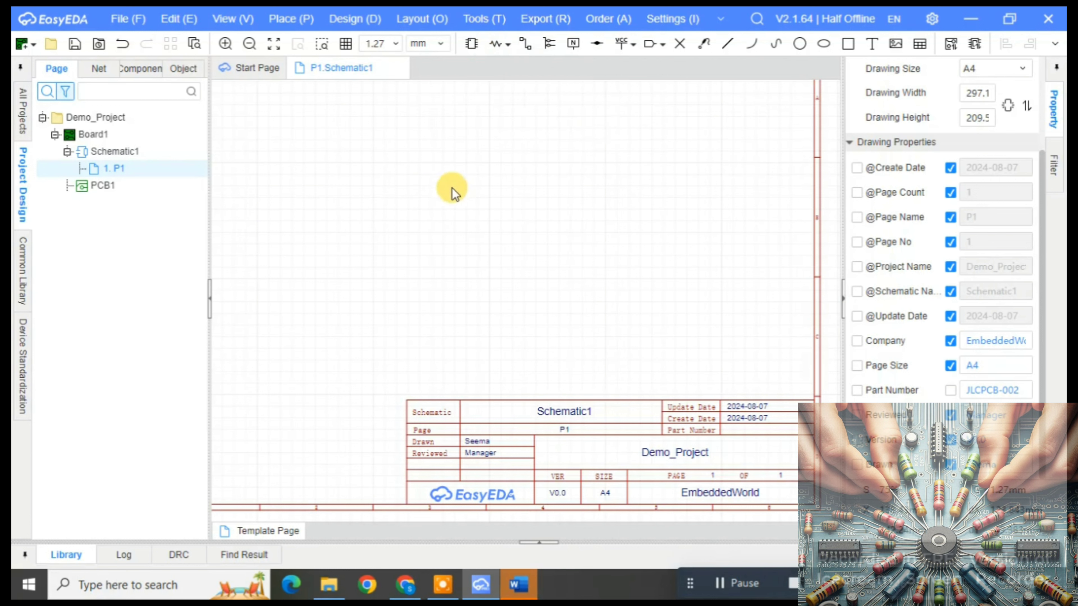
left_click(508, 45)
left_click(544, 69)
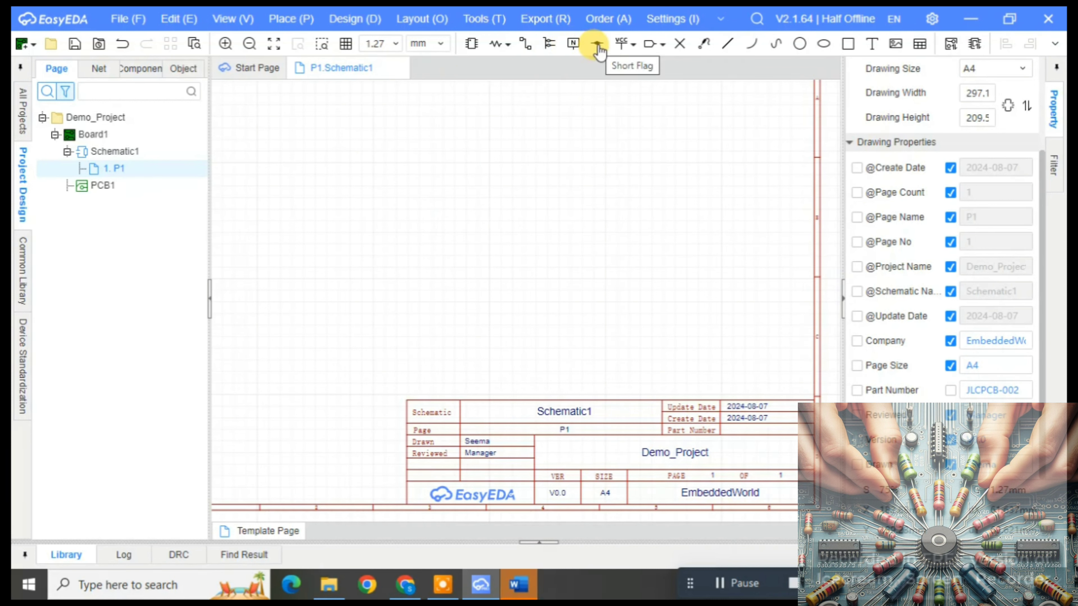
left_click(631, 43)
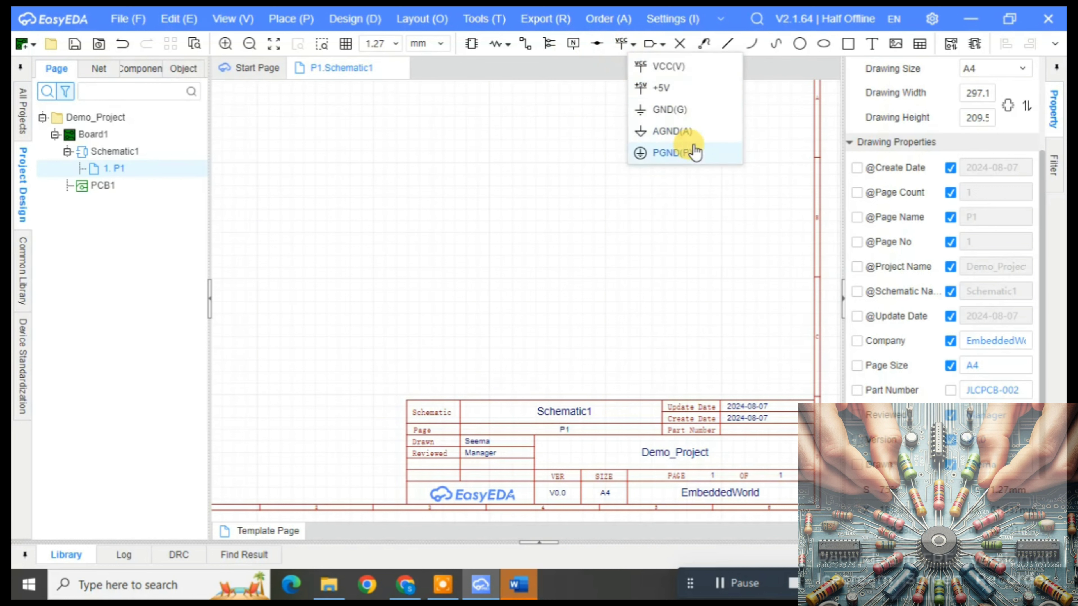
left_click(665, 45)
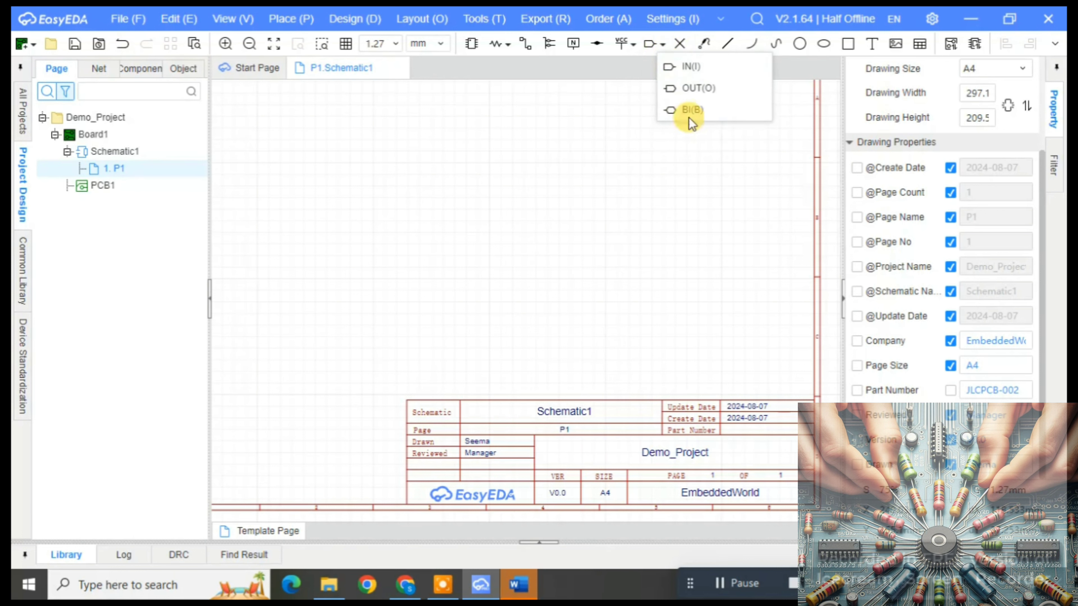
left_click(511, 183)
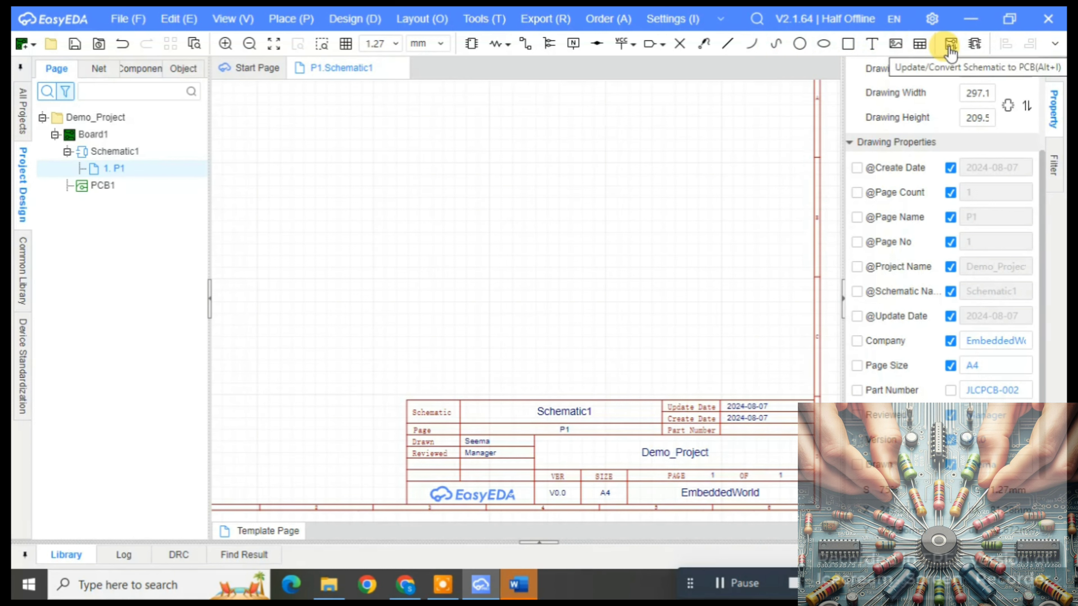
left_click(355, 19)
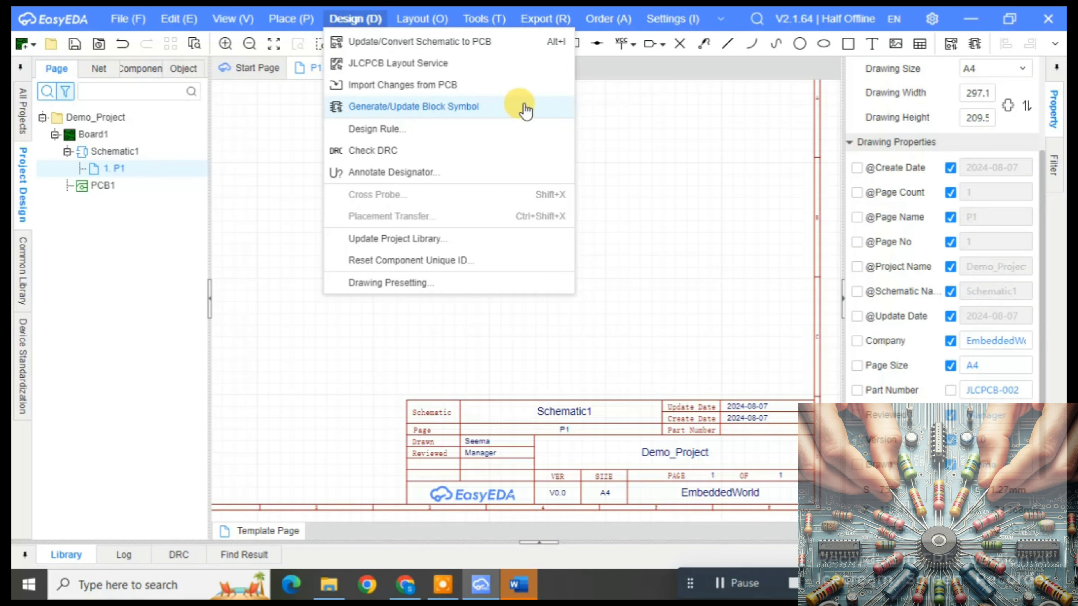
left_click(629, 124)
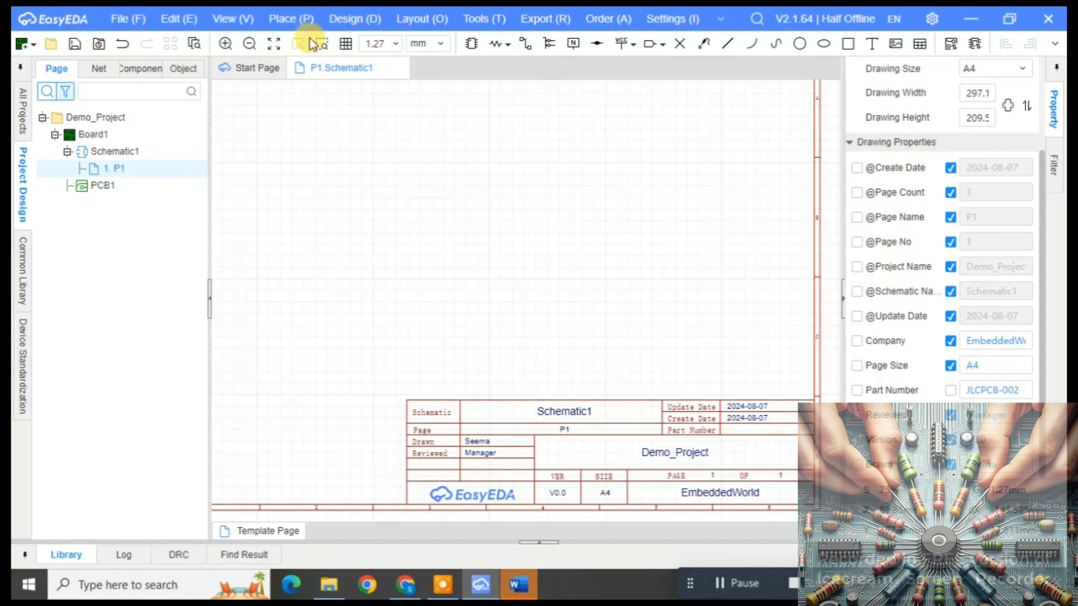
left_click(300, 23)
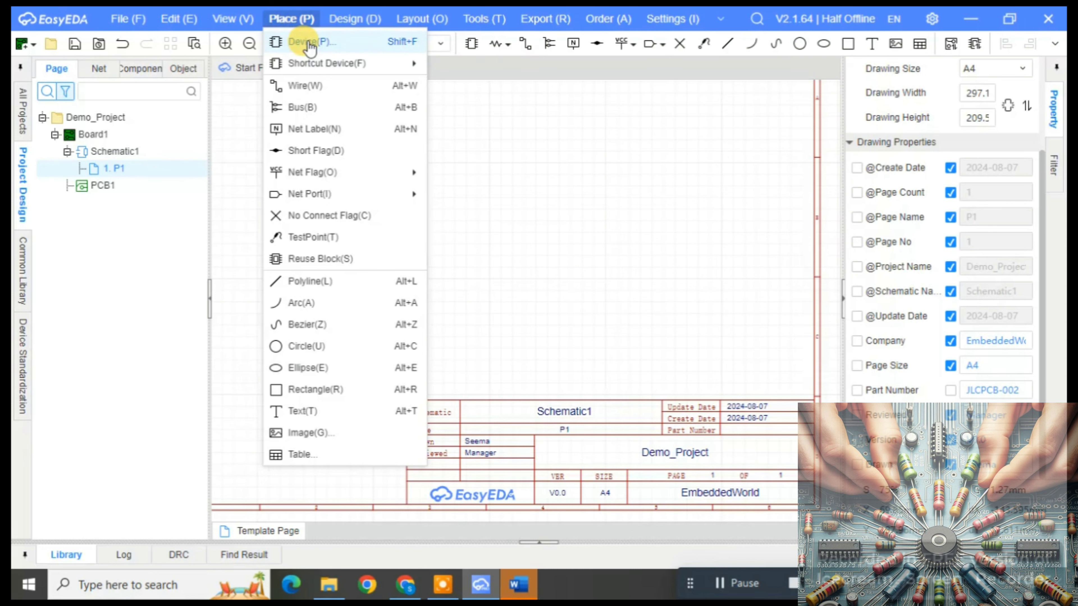
mouse_move(309, 68)
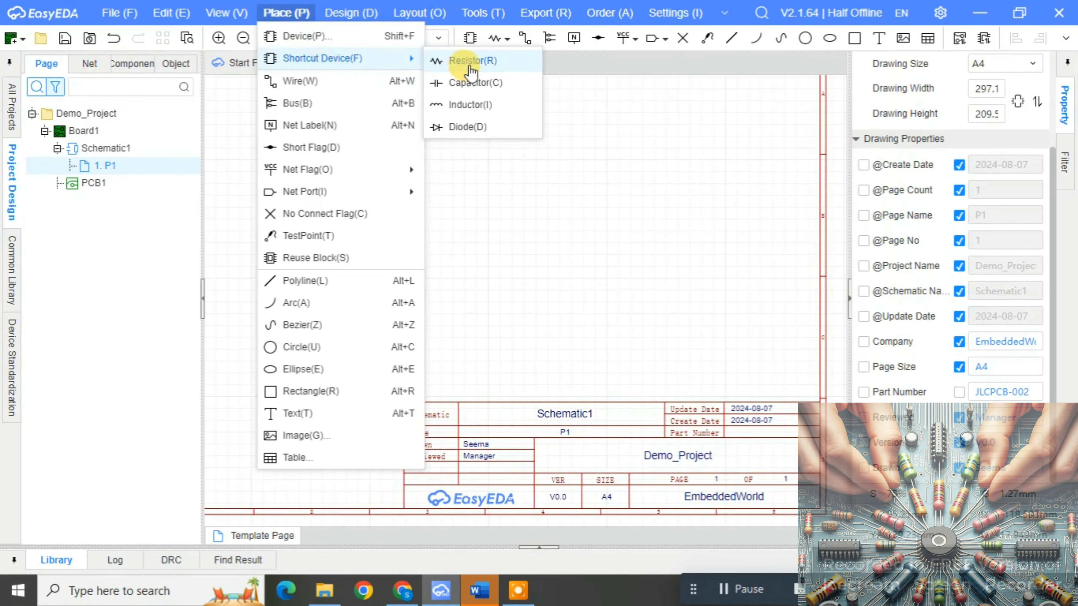
left_click(469, 67)
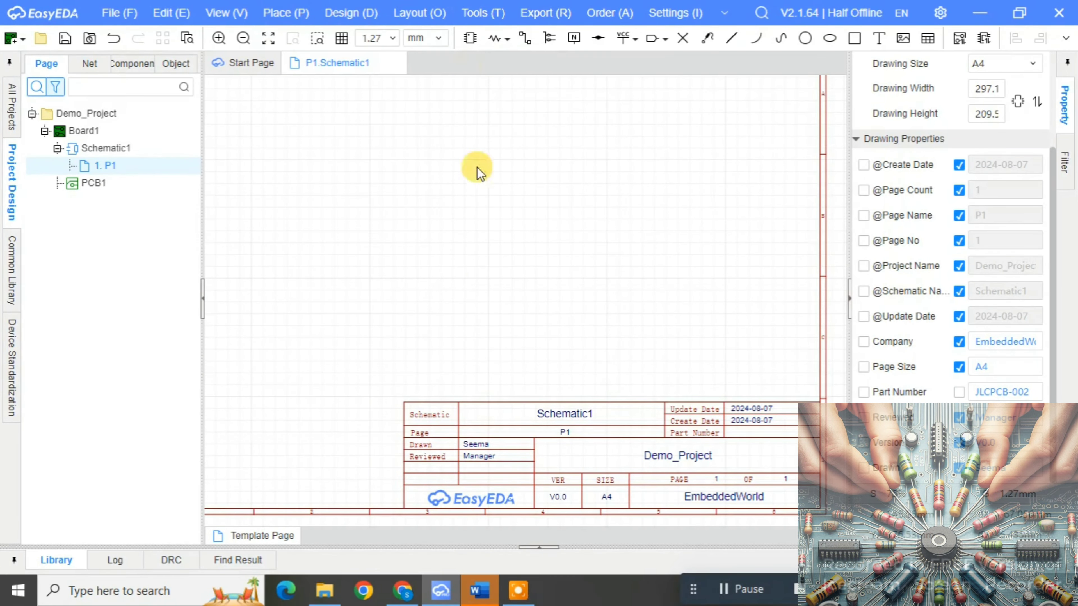
Step: Browse the Project, Footprints and System categories and the LCSC Electronics and EasyEDA sources of the device library, and close it
left_click(280, 15)
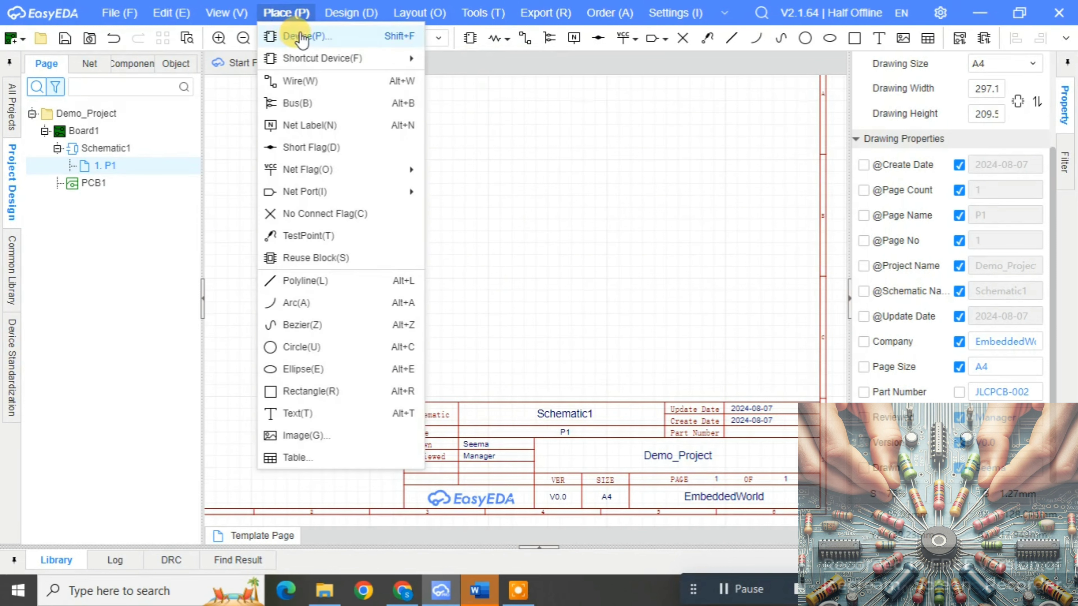
left_click(305, 38)
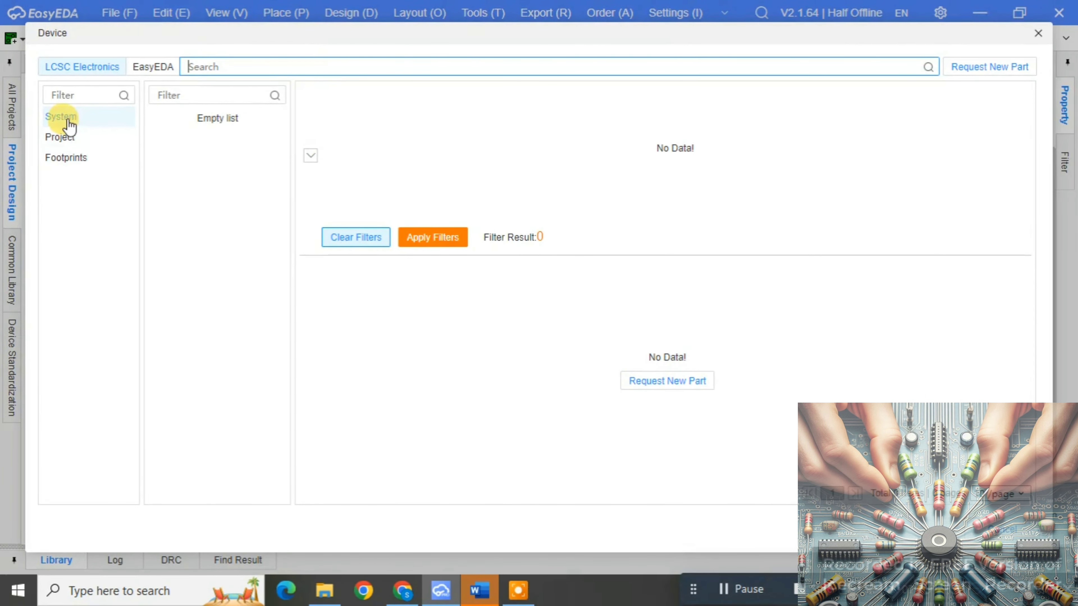
left_click(67, 144)
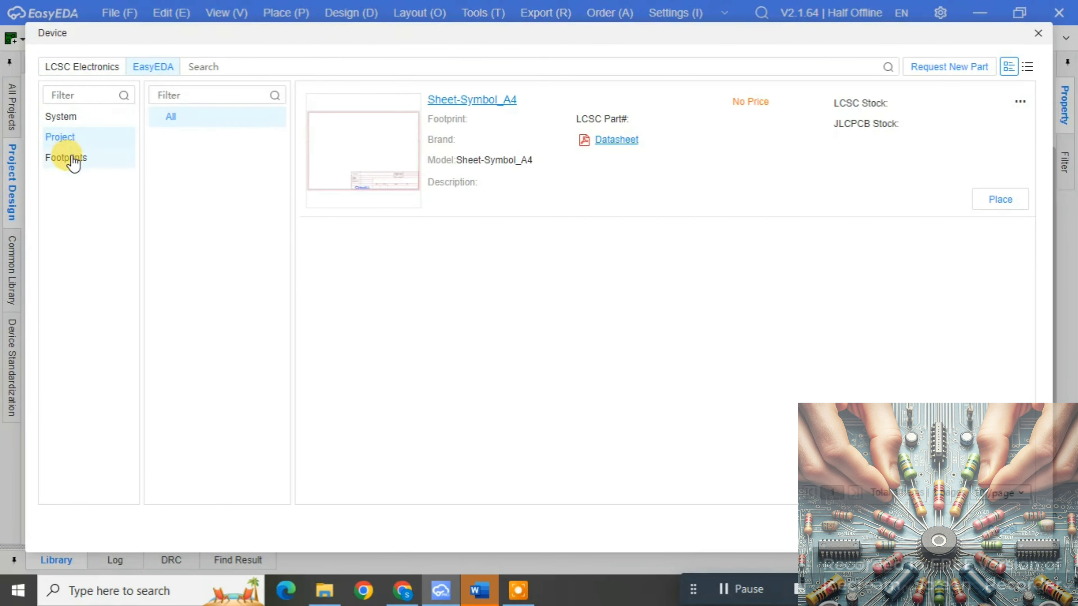
left_click(70, 158)
left_click(63, 121)
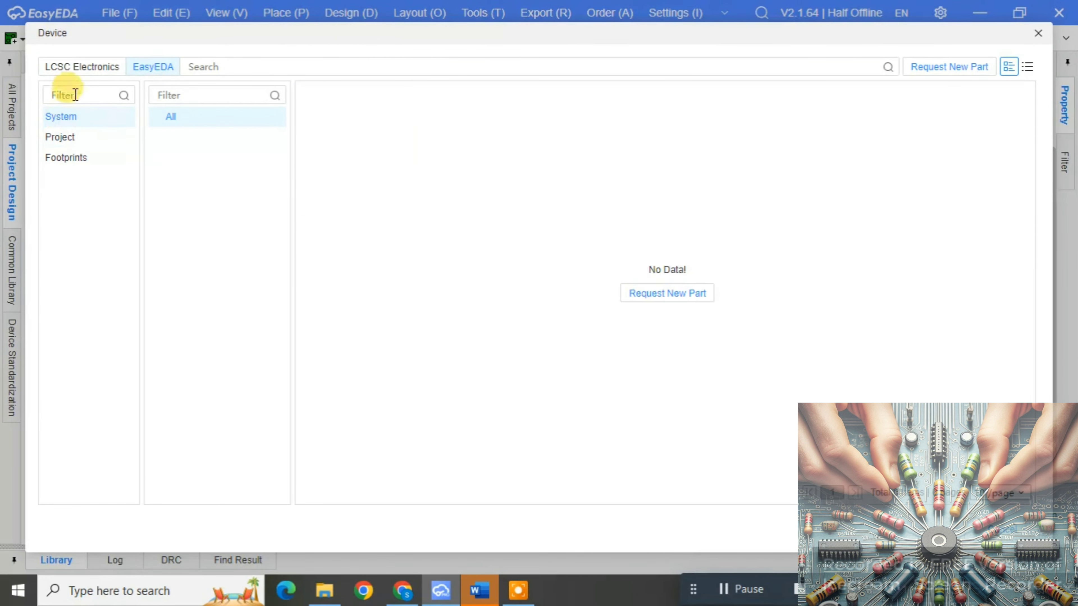
left_click(76, 69)
left_click(160, 67)
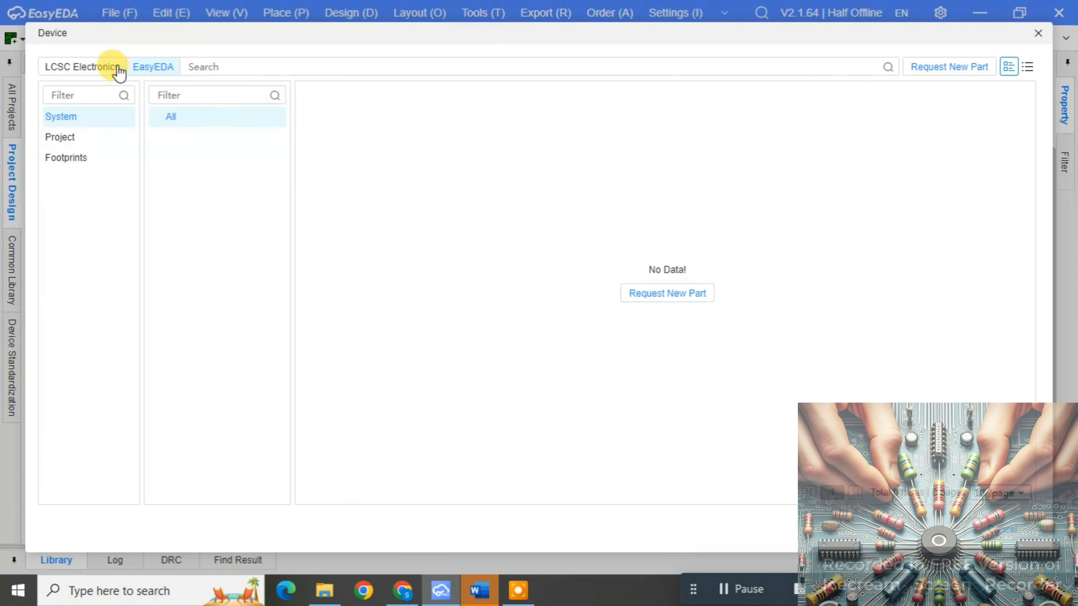
left_click(1040, 36)
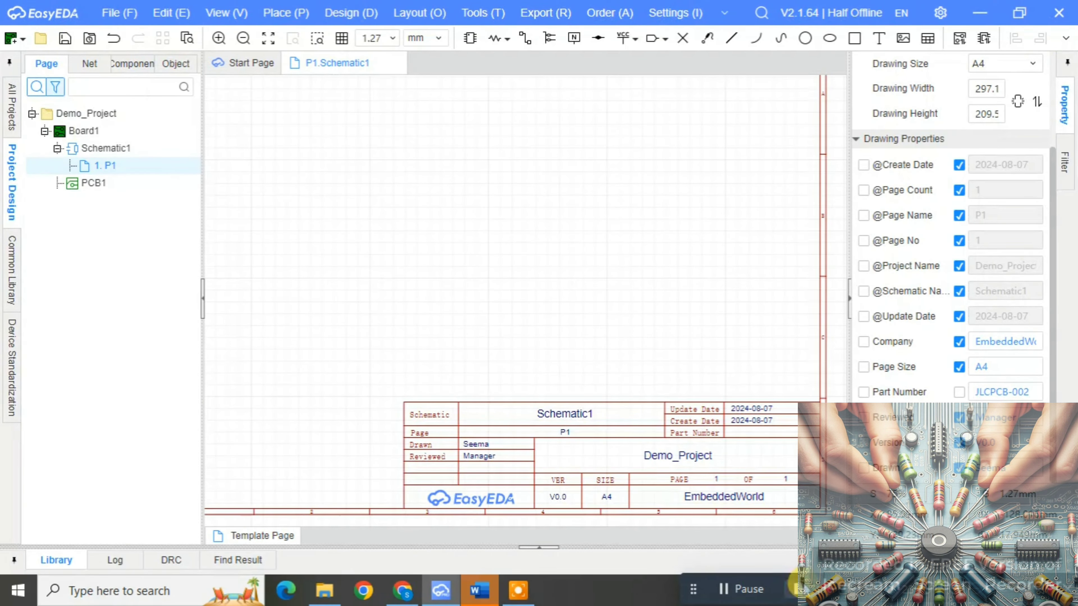
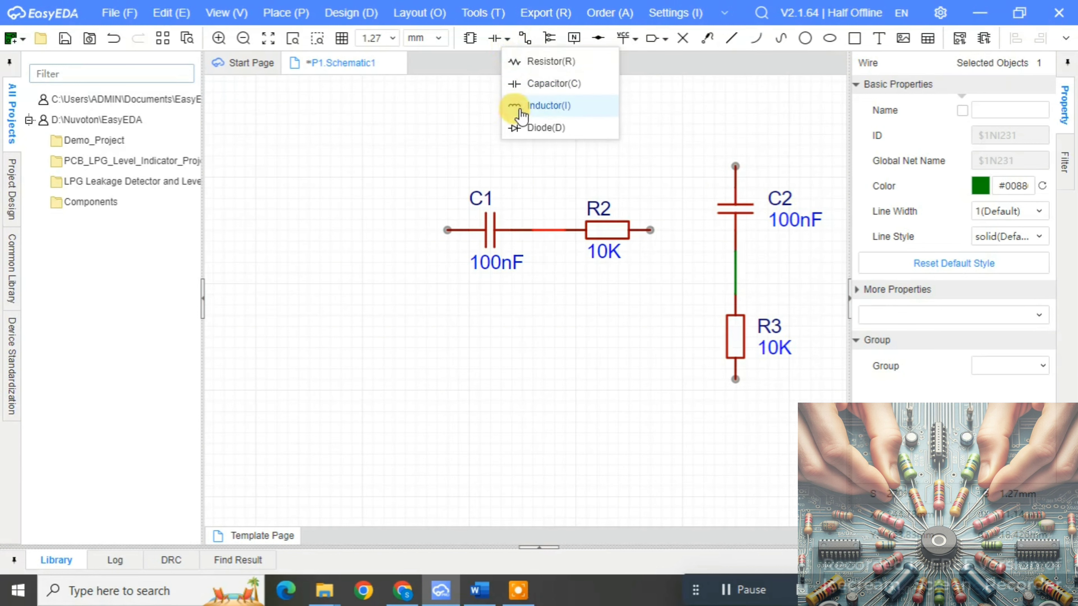
Step: Place two 10uH inductors, one in line before C1 and one connected to the wire between C2 and R3
left_click(514, 106)
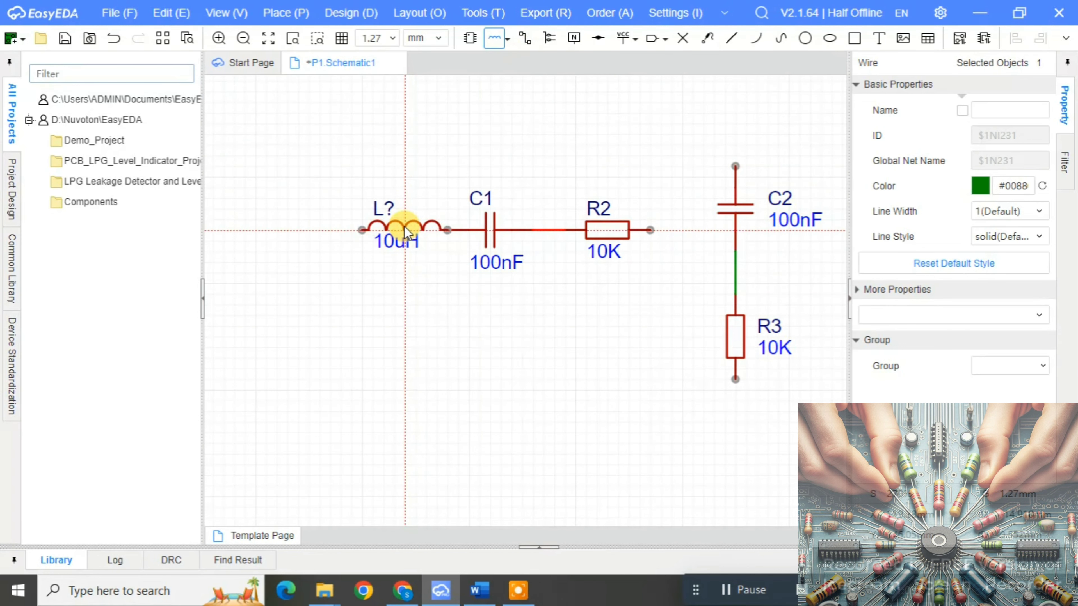
left_click(404, 228)
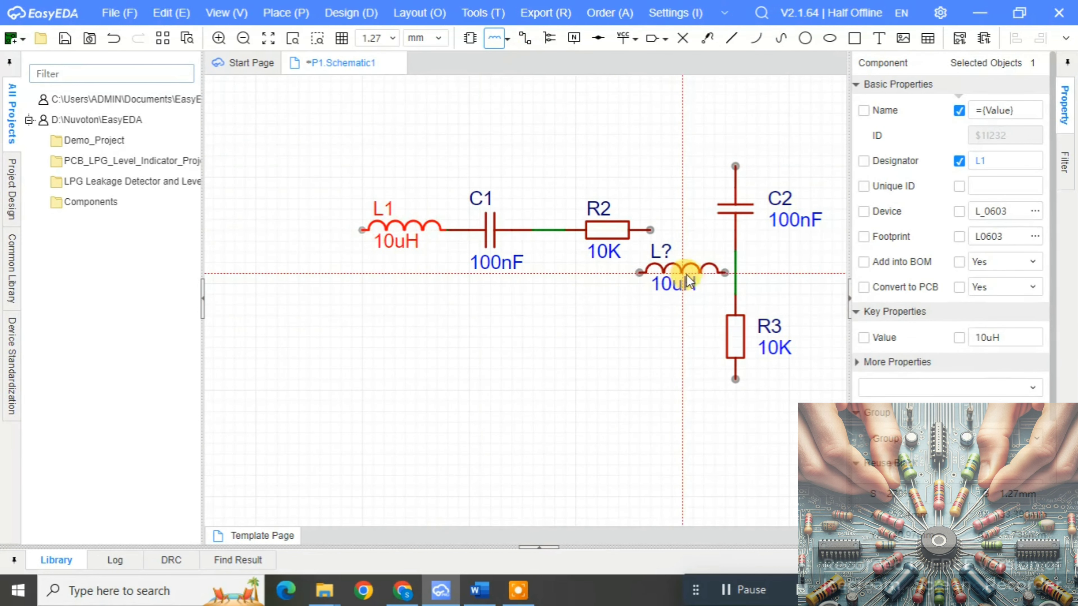
left_click(696, 278)
key("Escape")
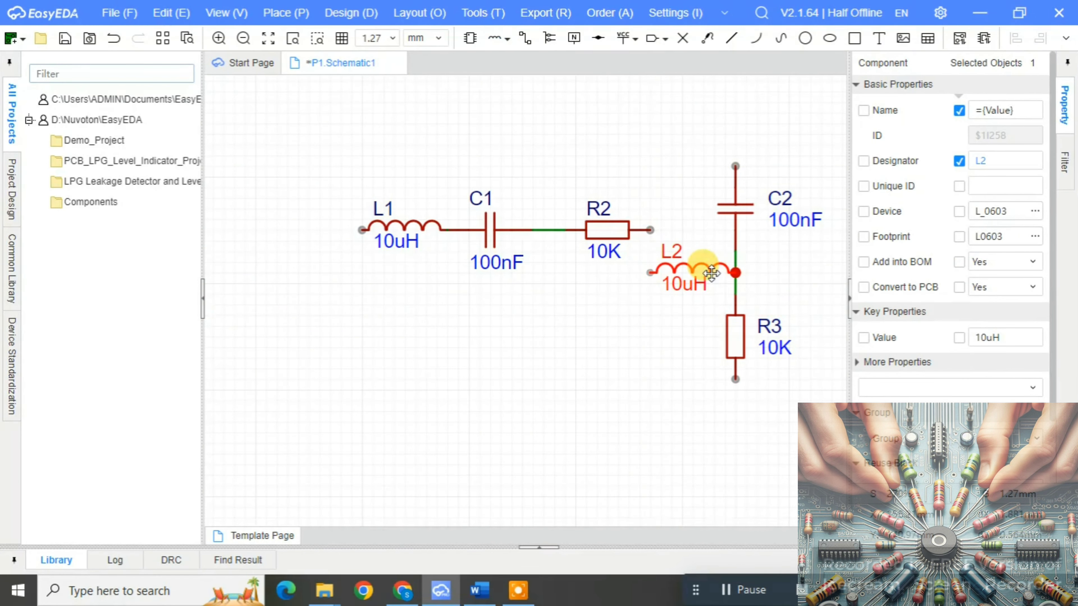
Step: Flip the inductor attached to the C2–R3 wire vertically and flip it back
key("y")
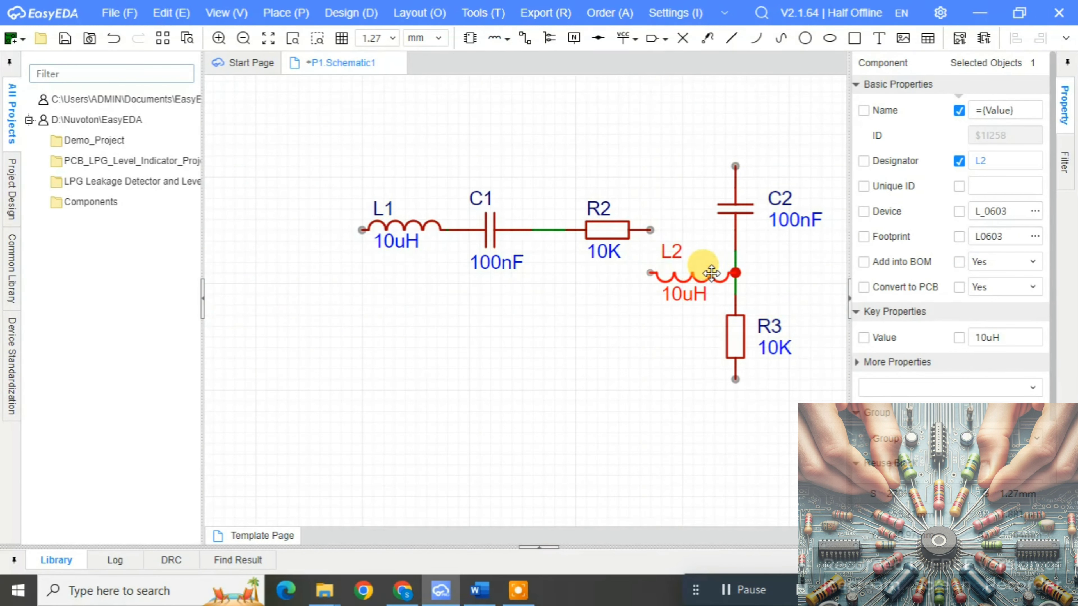
key("y")
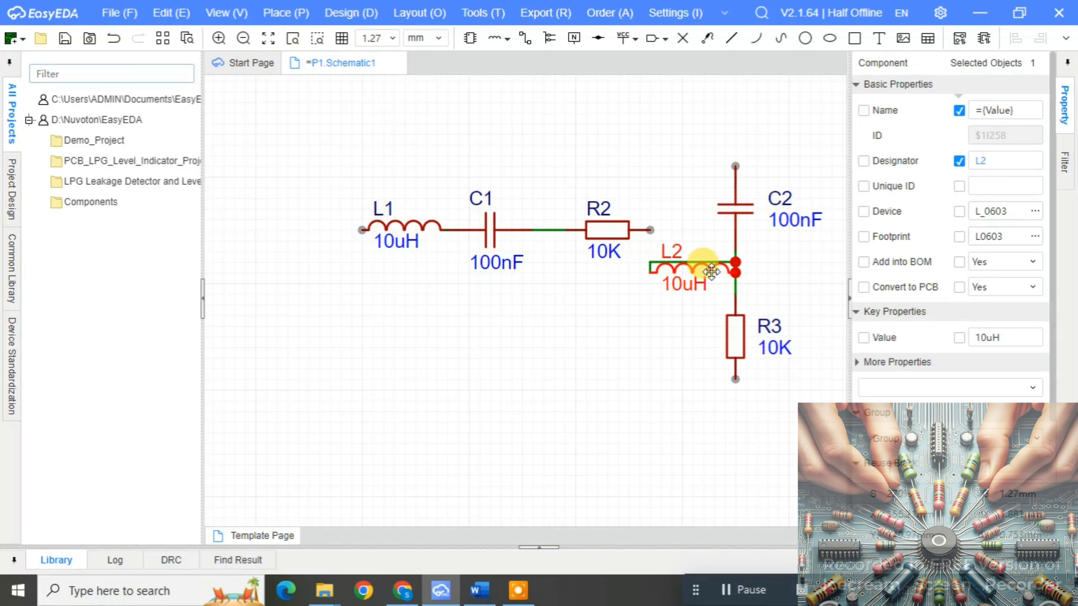
Step: Move inductor L2 down and away from the C2–R3 wire and rotate it to stand vertically beside R3
left_click(681, 338)
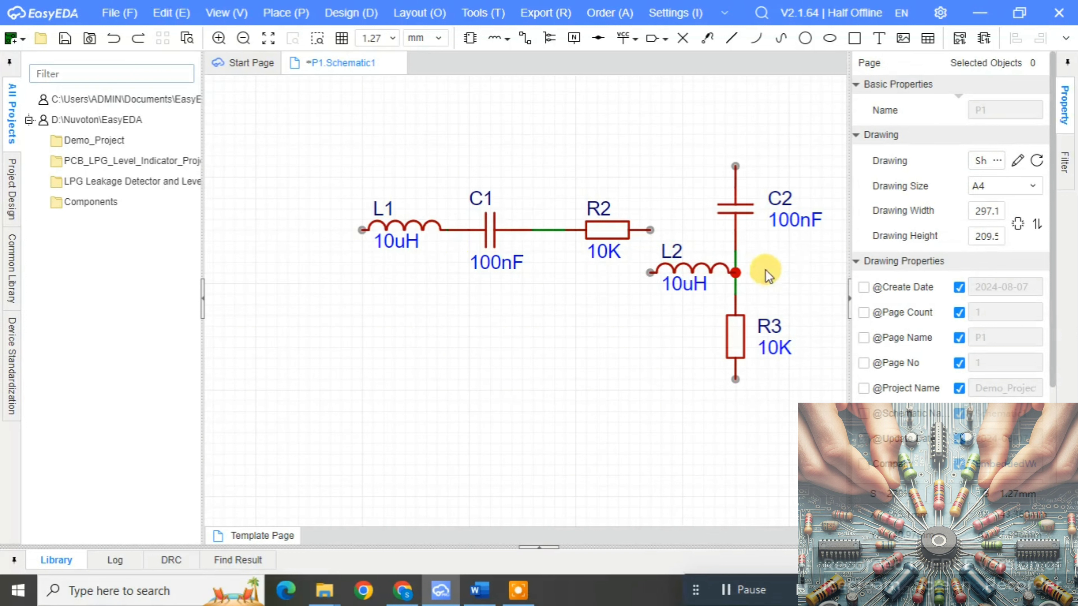
left_click_drag(717, 270, 632, 337)
key("space")
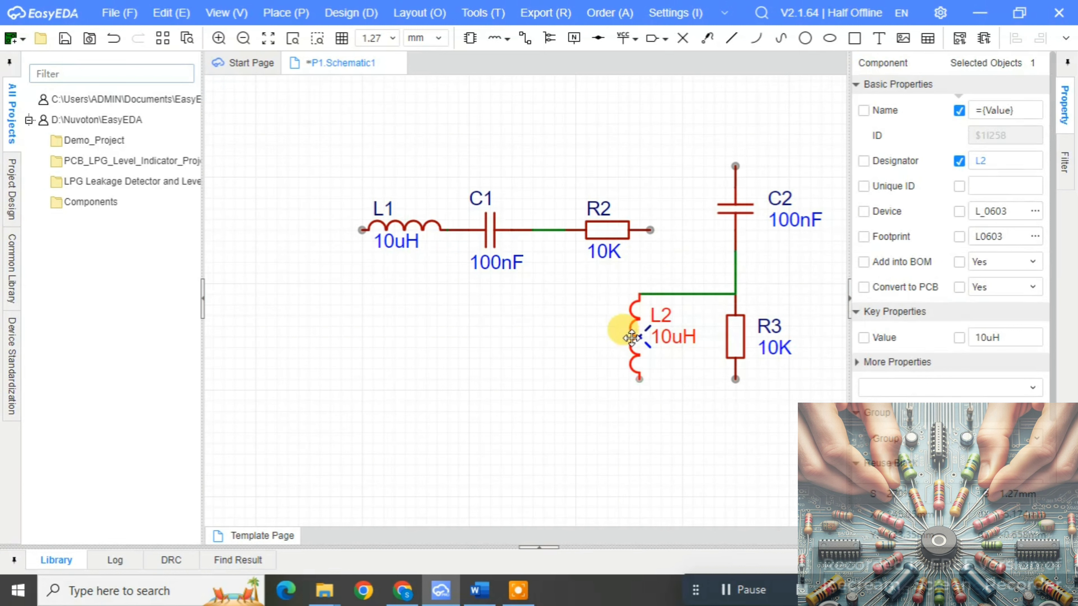
left_click(567, 368)
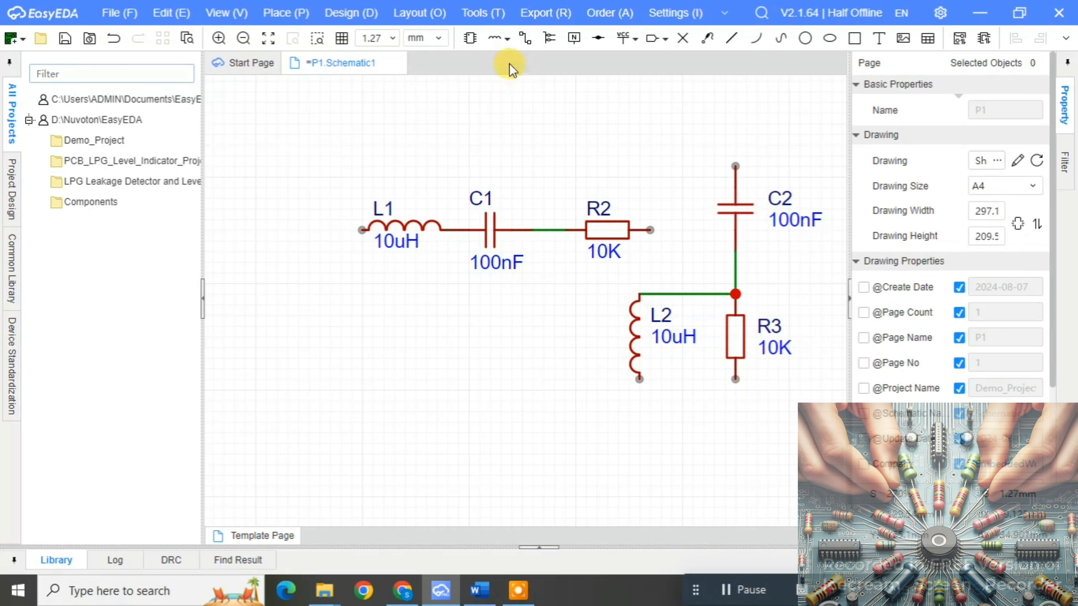
Step: Place two downward-pointing 1N4007 diodes, one at L1's free end and one below R3
mouse_move(507, 38)
left_click(527, 126)
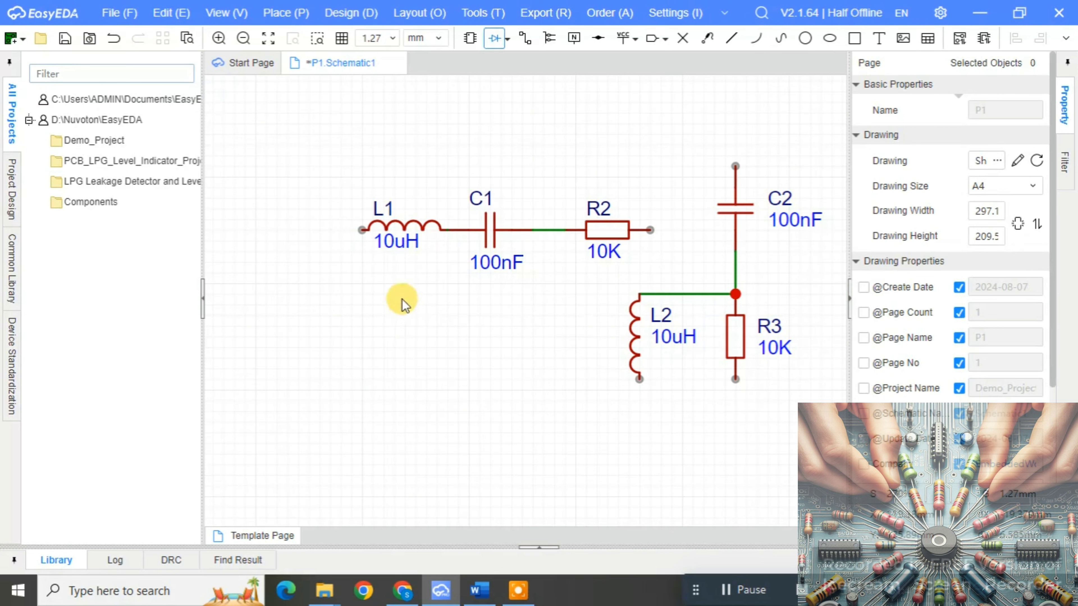
key("space")
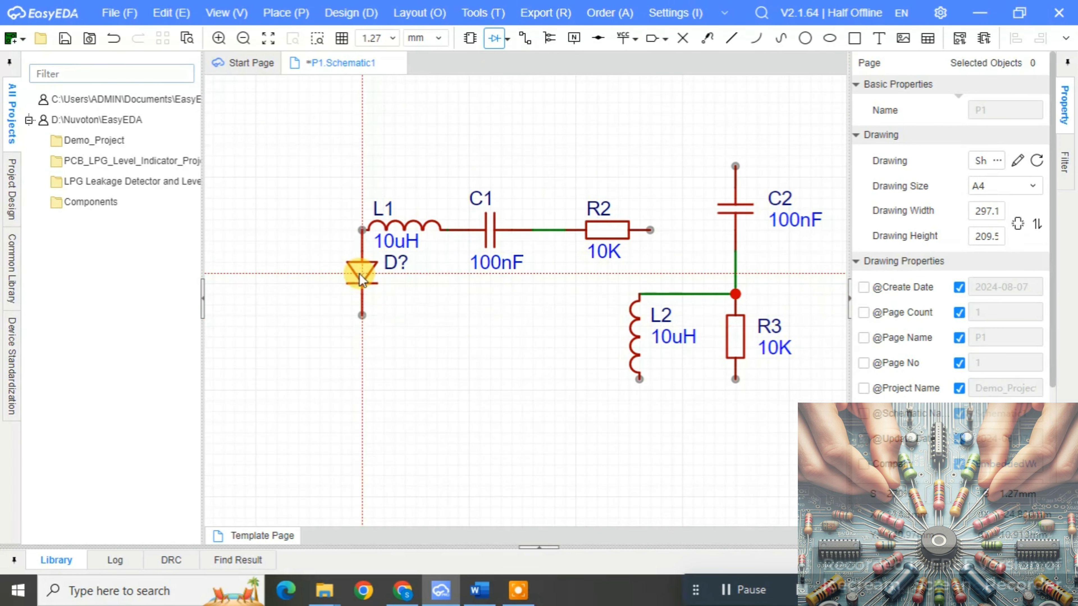
left_click(360, 278)
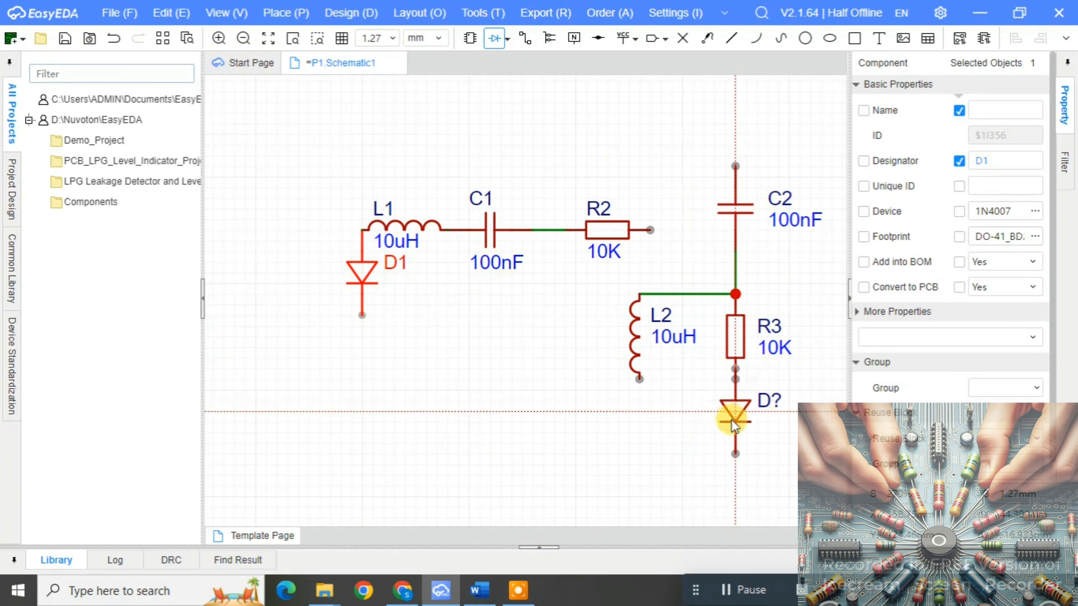
left_click(736, 425)
Step: Place three more 1N4007 diodes: upward-pointing below L2, left-pointing at C2's upper end, and upward-pointing on the C1–R2 wire
key("space")
key("space")
left_click(640, 424)
key("space")
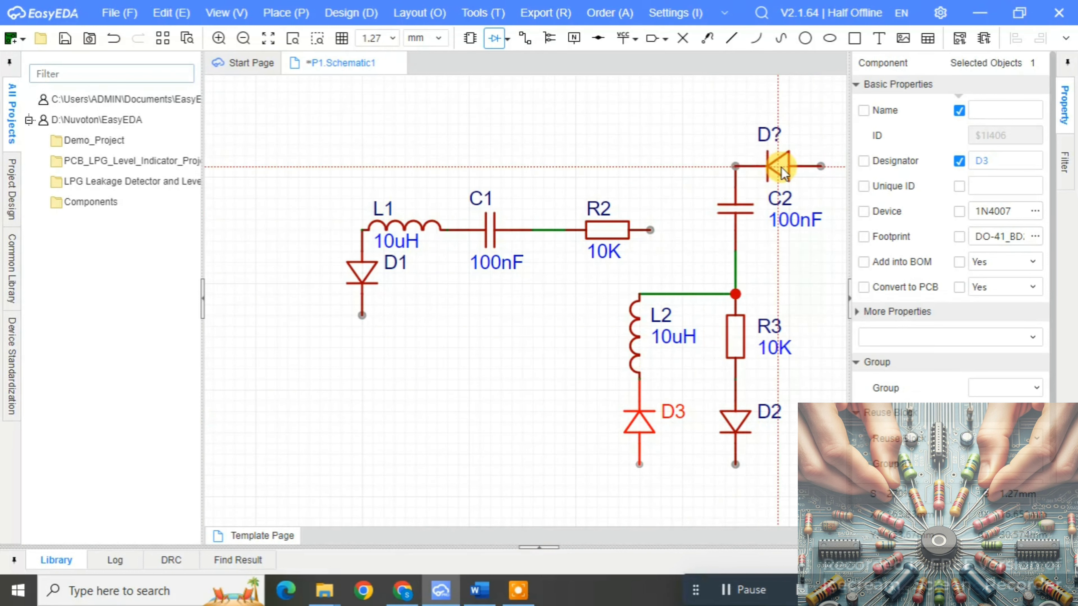
left_click(781, 166)
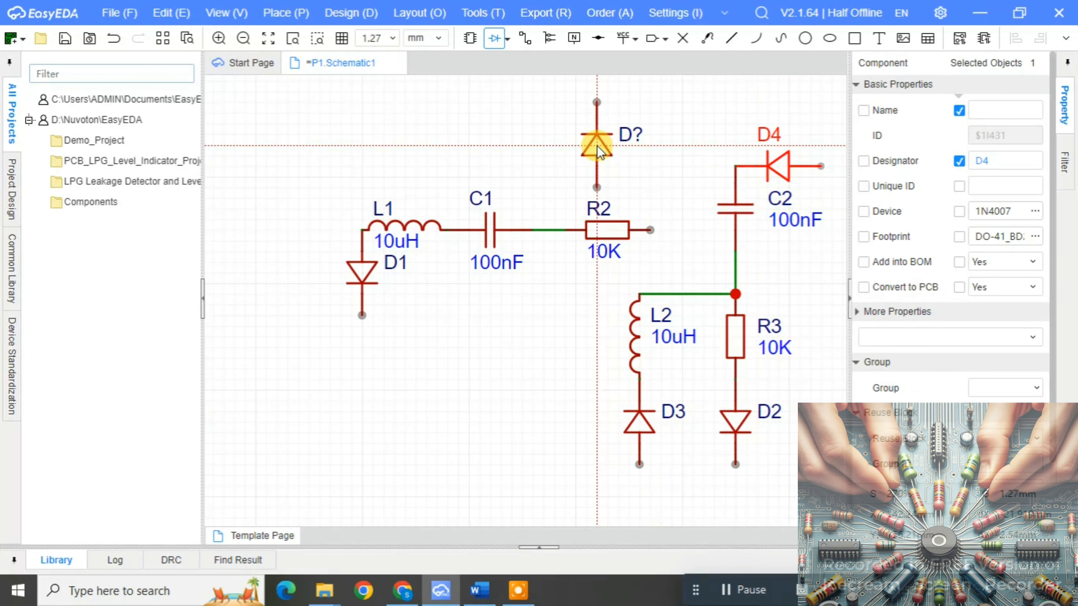
left_click(540, 187)
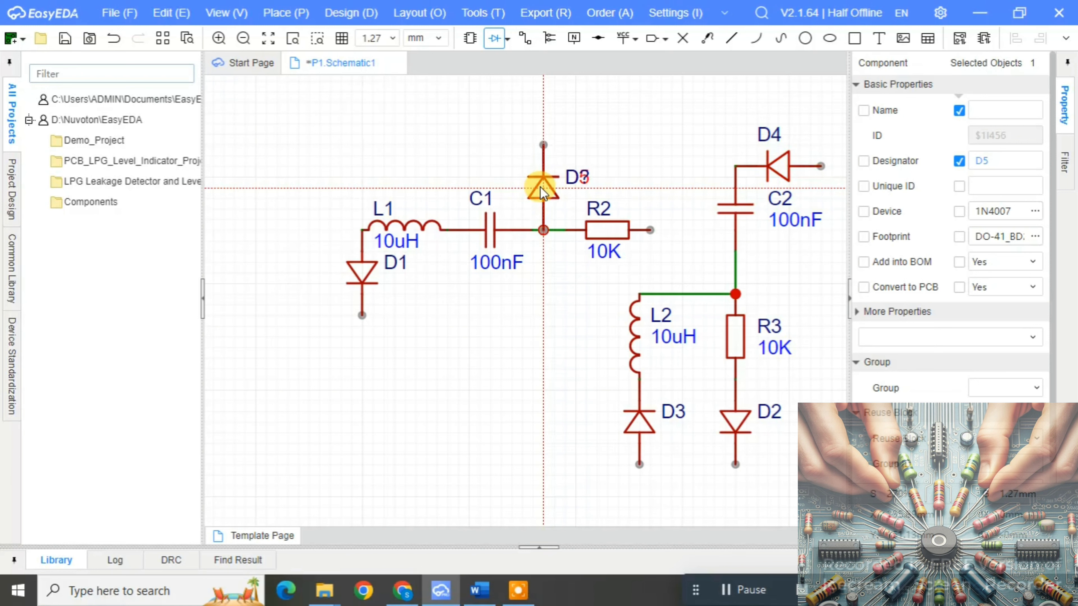
right_click(526, 399)
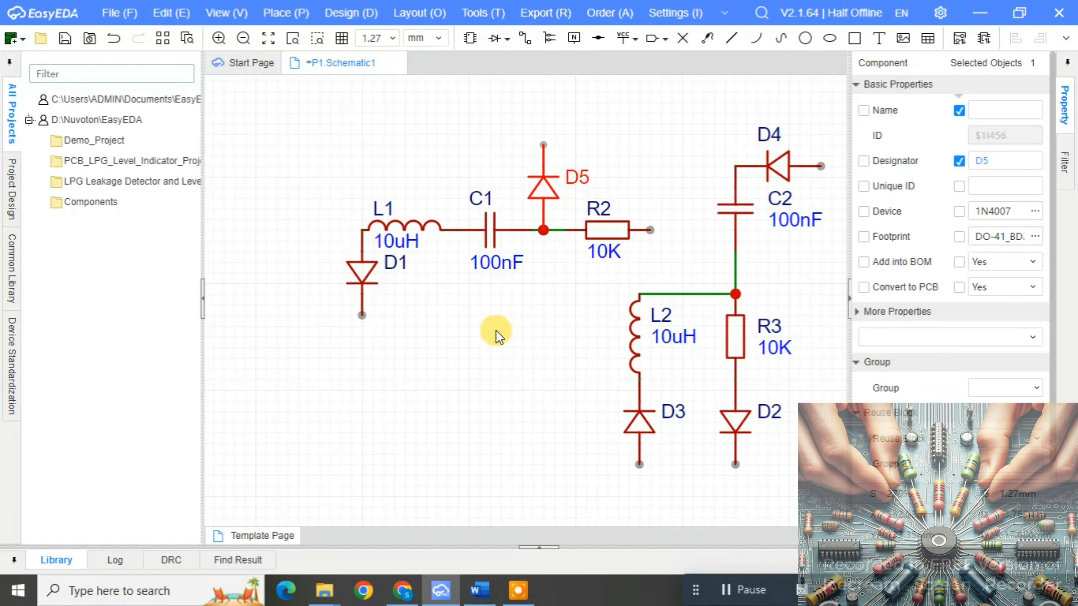
Step: Wire D4's free end to R2's free end, routing the wire up and over D4
scroll(493, 333, "down", 1)
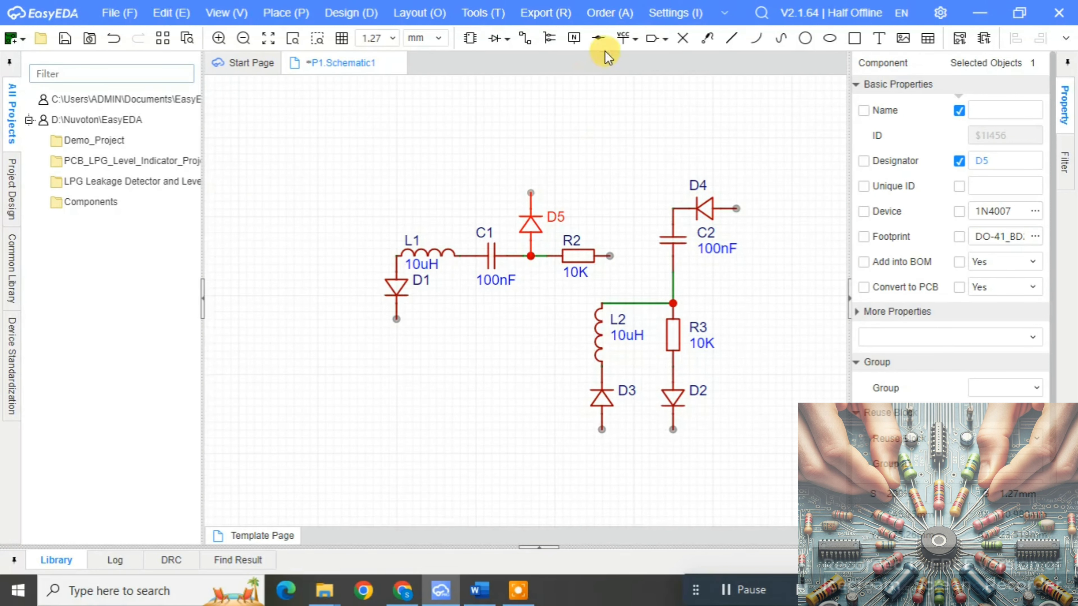
left_click(525, 39)
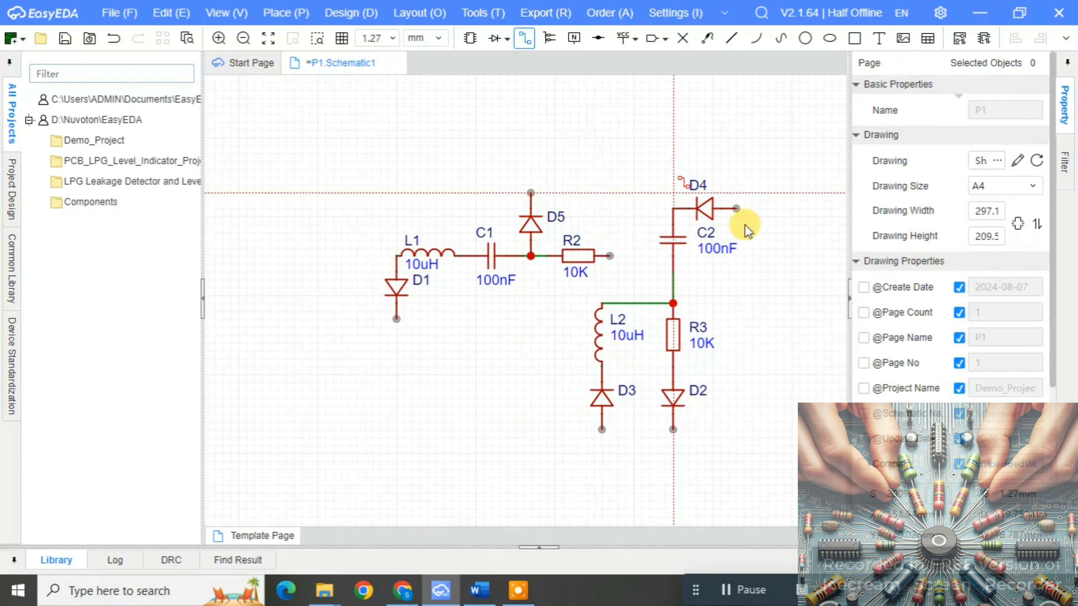
left_click(736, 208)
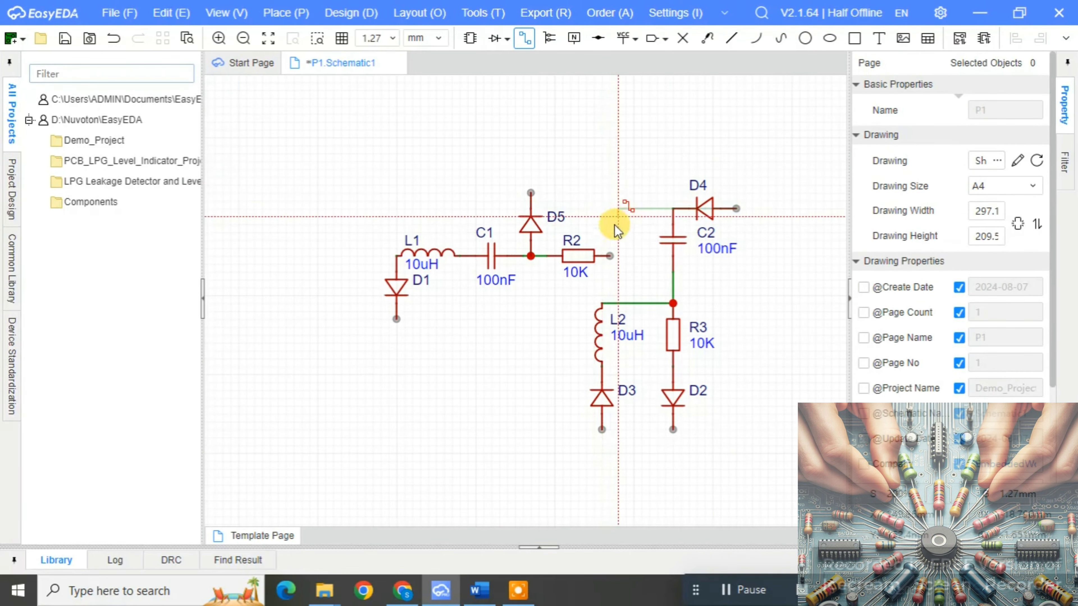
left_click(736, 169)
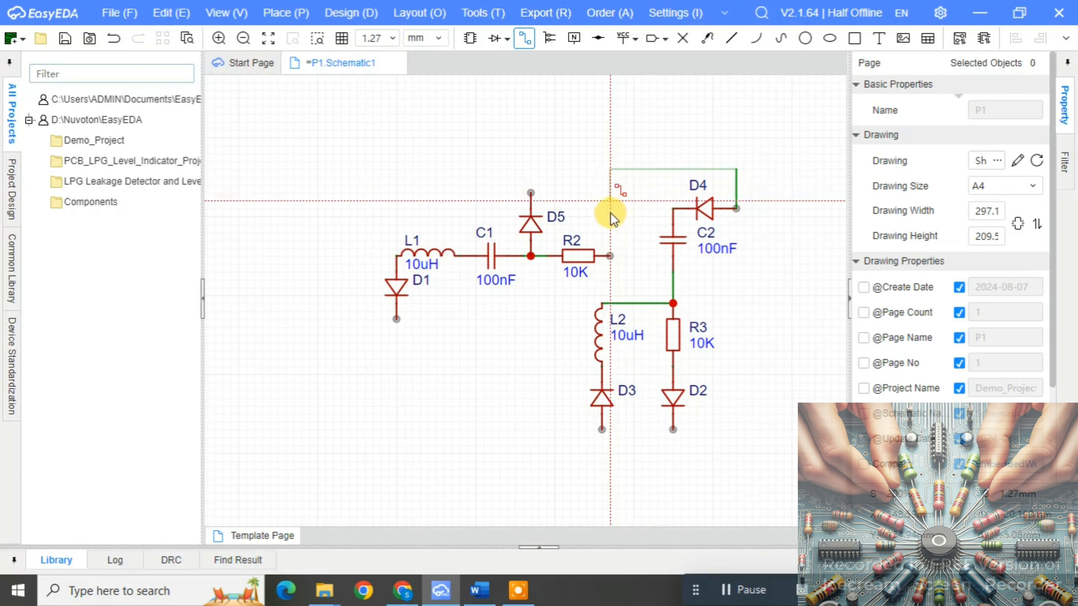
left_click(610, 255)
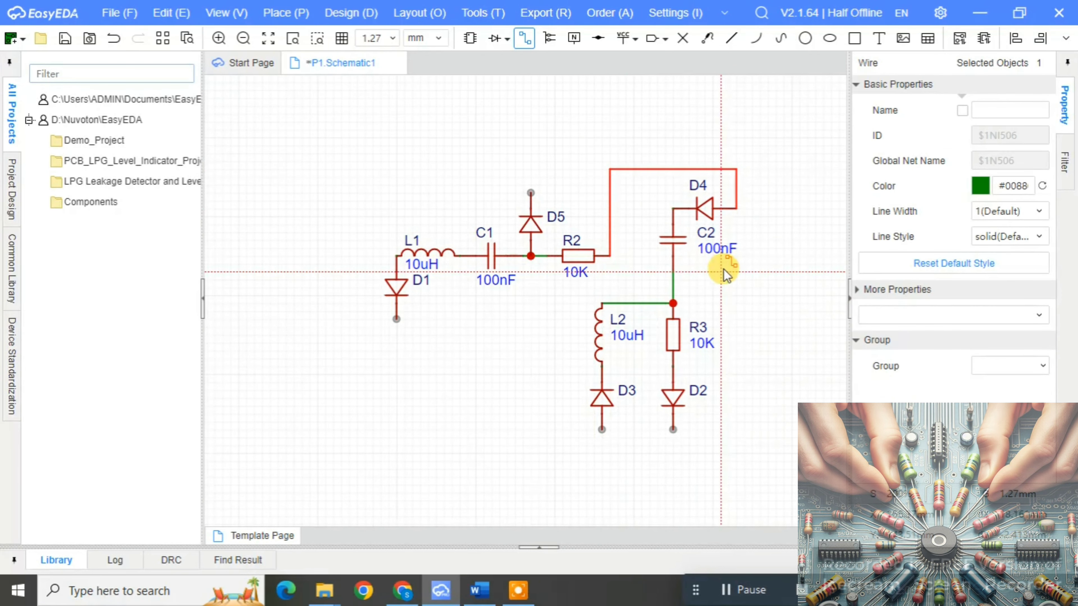
key("Escape")
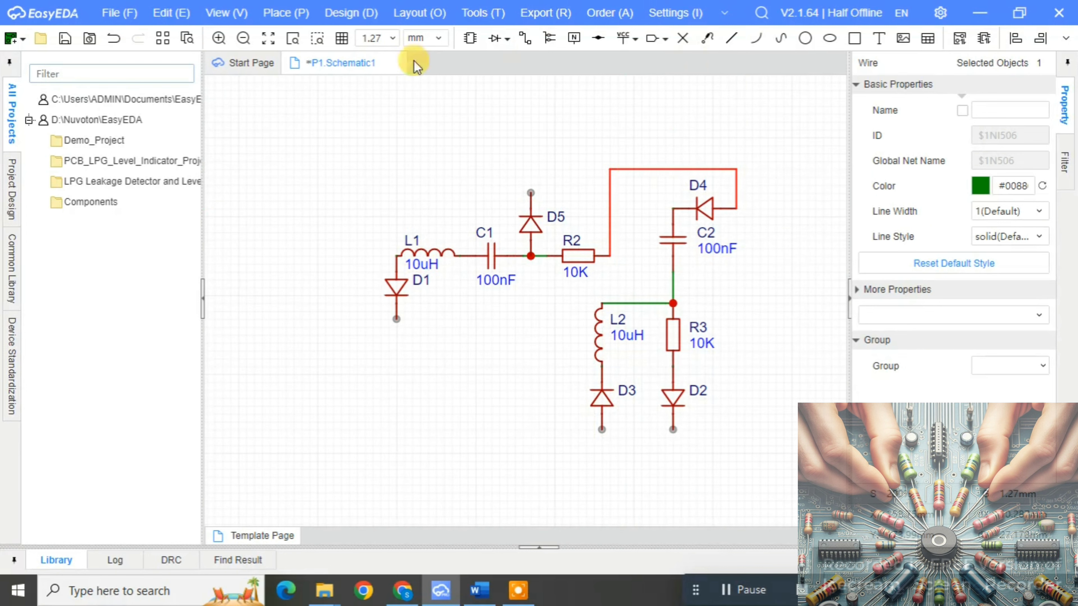
Step: Open the device library's EasyEDA source and check the PCB Connectors subcategory under Connectors
left_click(470, 39)
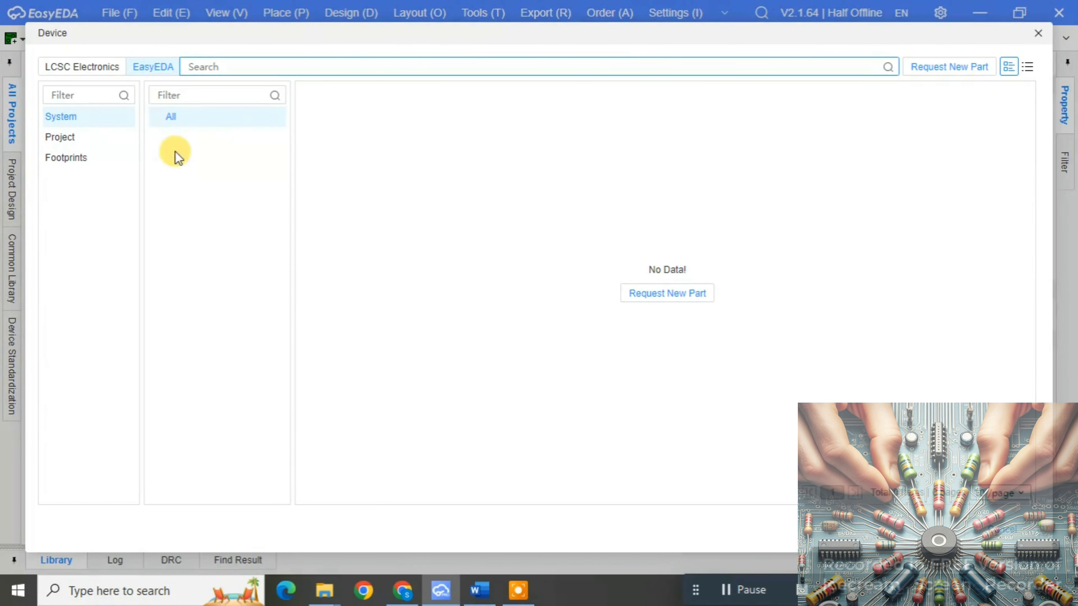
left_click(154, 68)
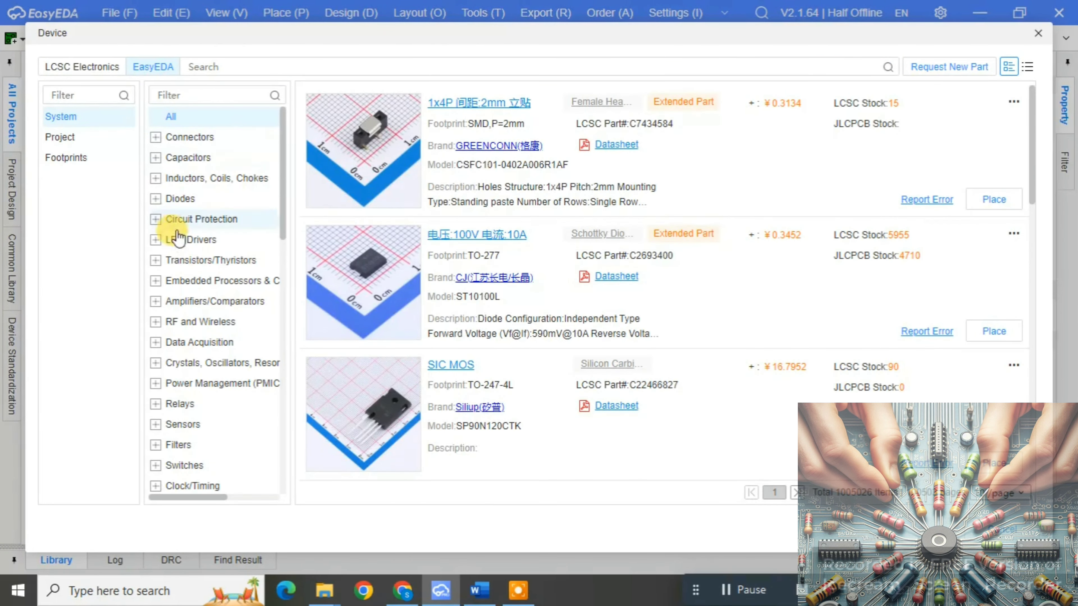
left_click(155, 137)
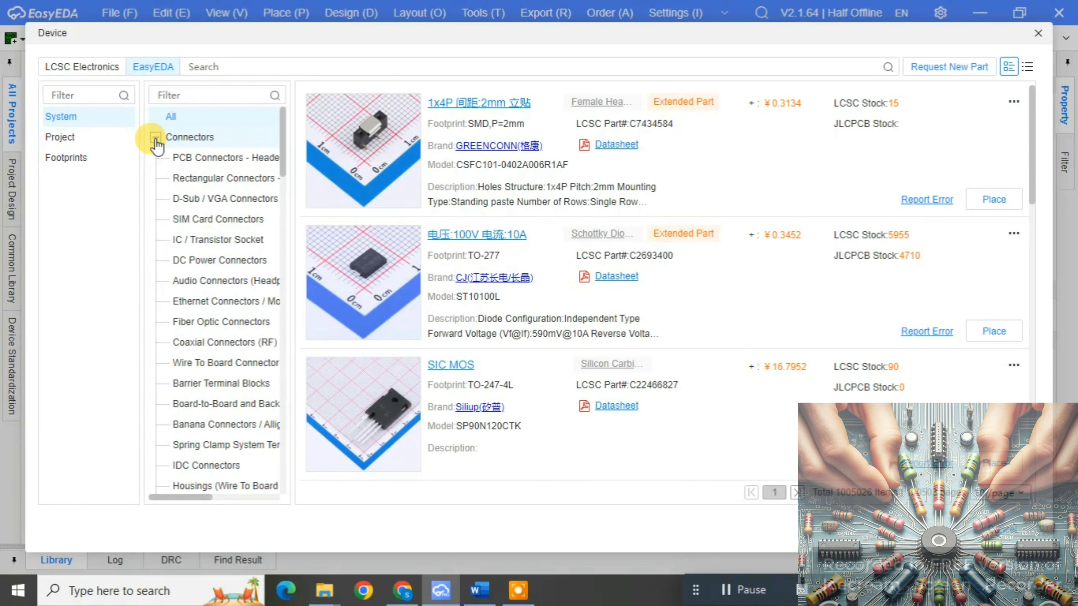
left_click(193, 158)
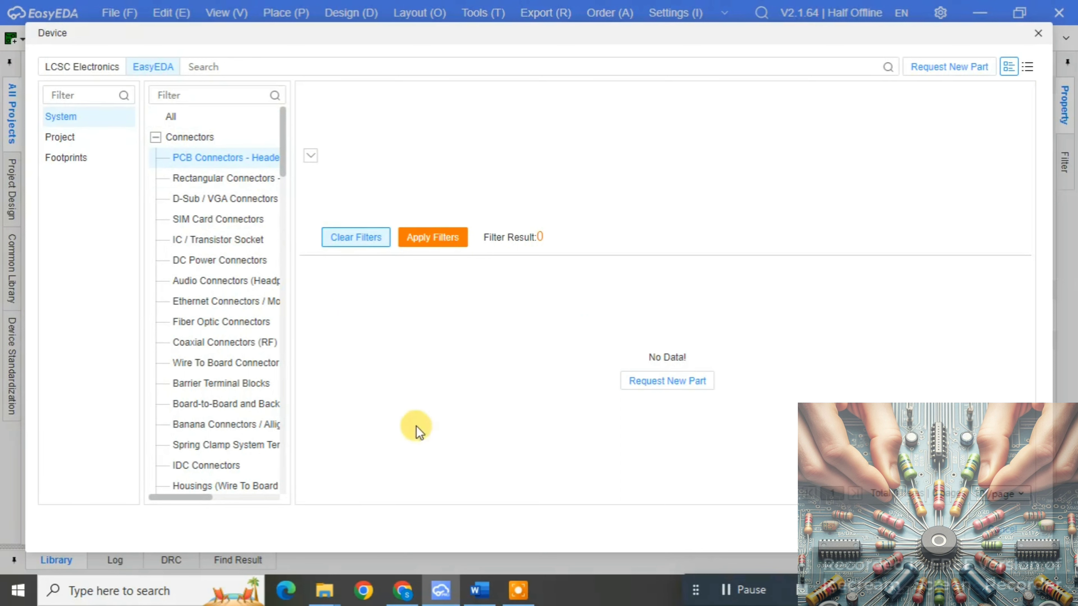
left_click(156, 137)
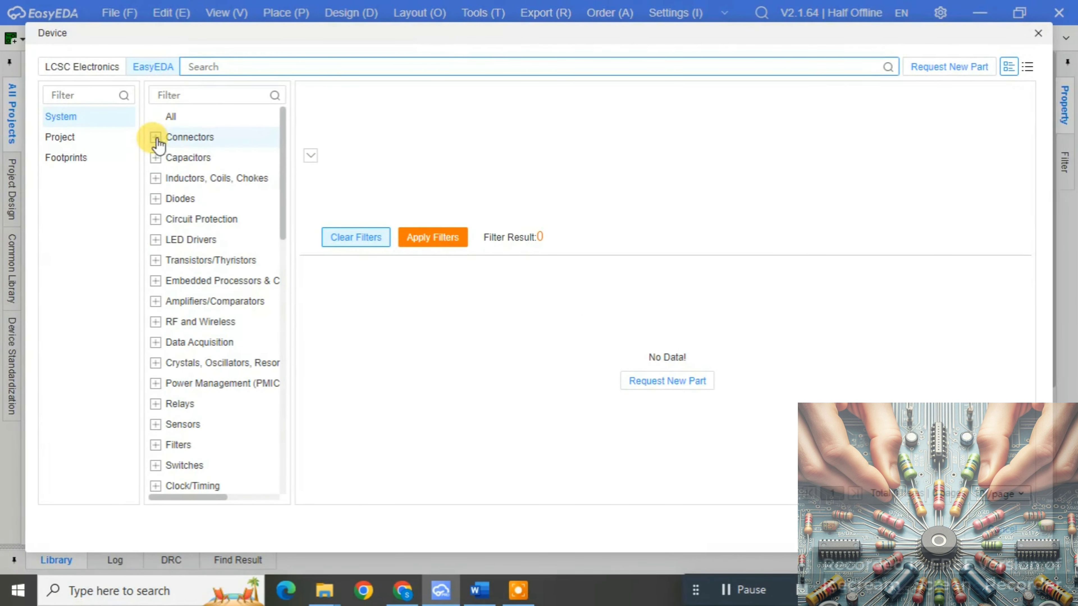
Step: Browse the Multilayer Ceramic Capacitors listing in the library's Capacitors category
left_click(156, 158)
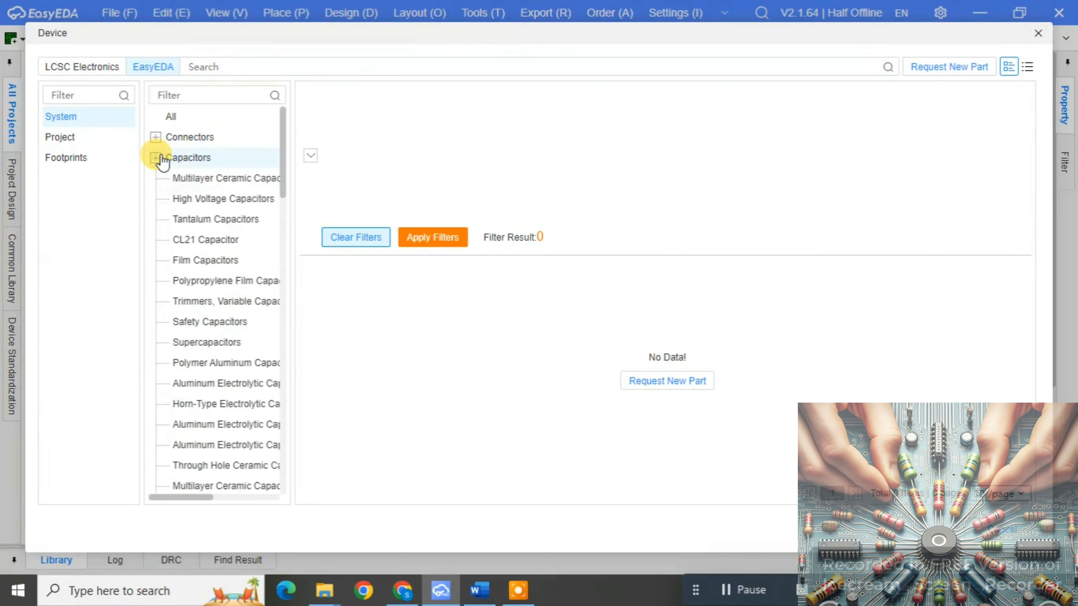
left_click(240, 188)
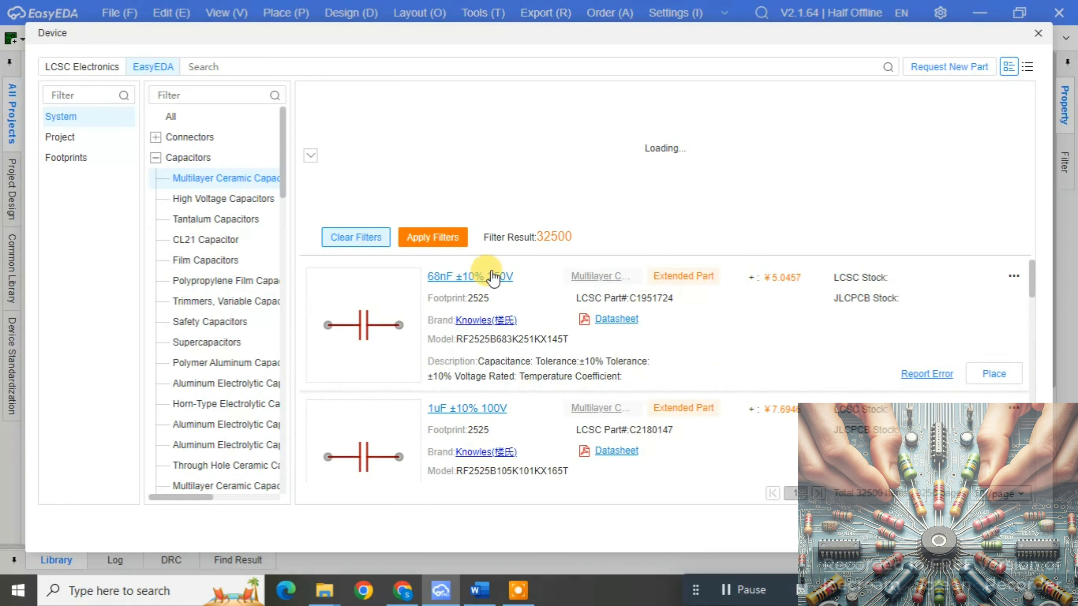
left_click_drag(421, 262, 515, 300)
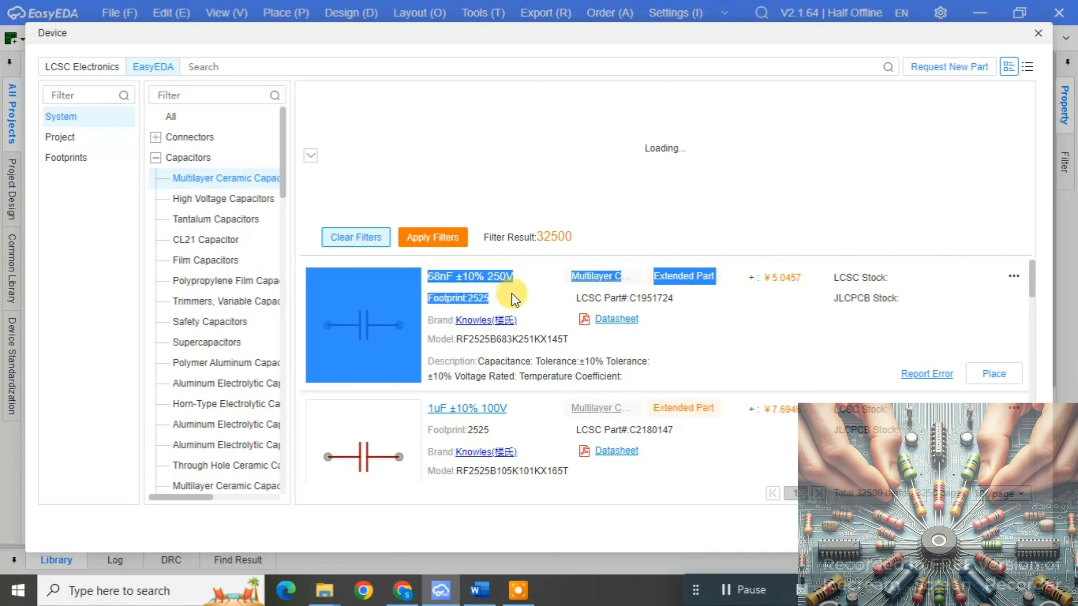
left_click(547, 300)
scroll(525, 427, "down", 3)
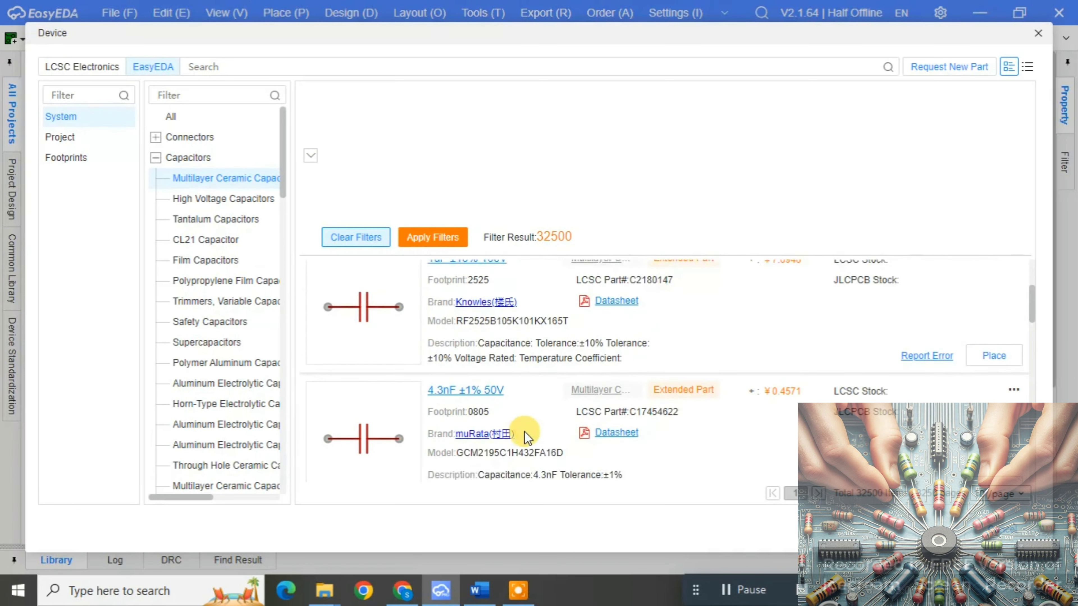
scroll(524, 419, "down", 5)
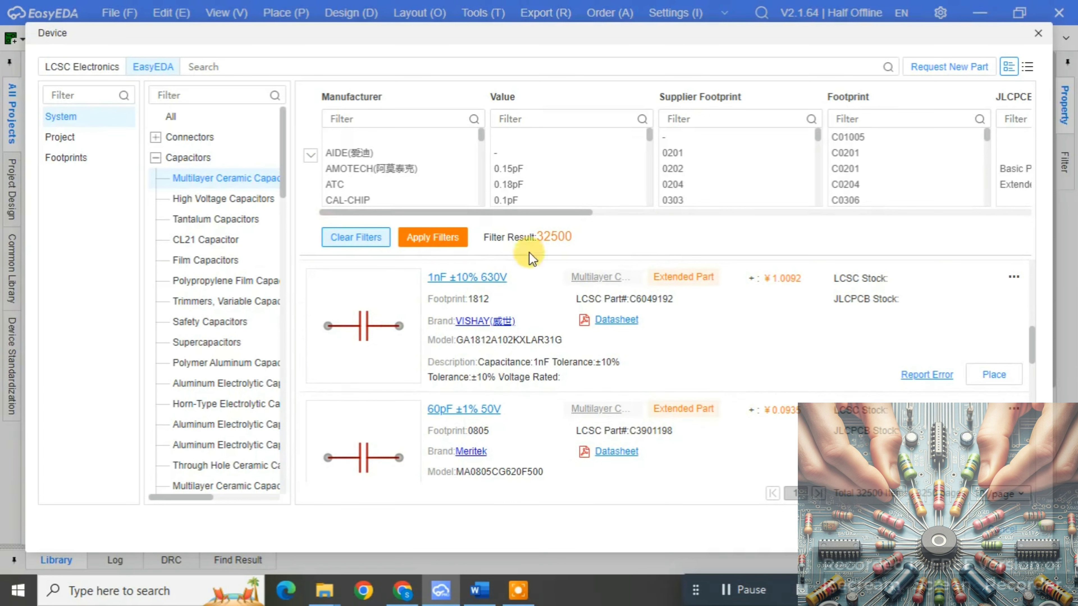
scroll(440, 301, "up", 4)
scroll(428, 353, "up", 3)
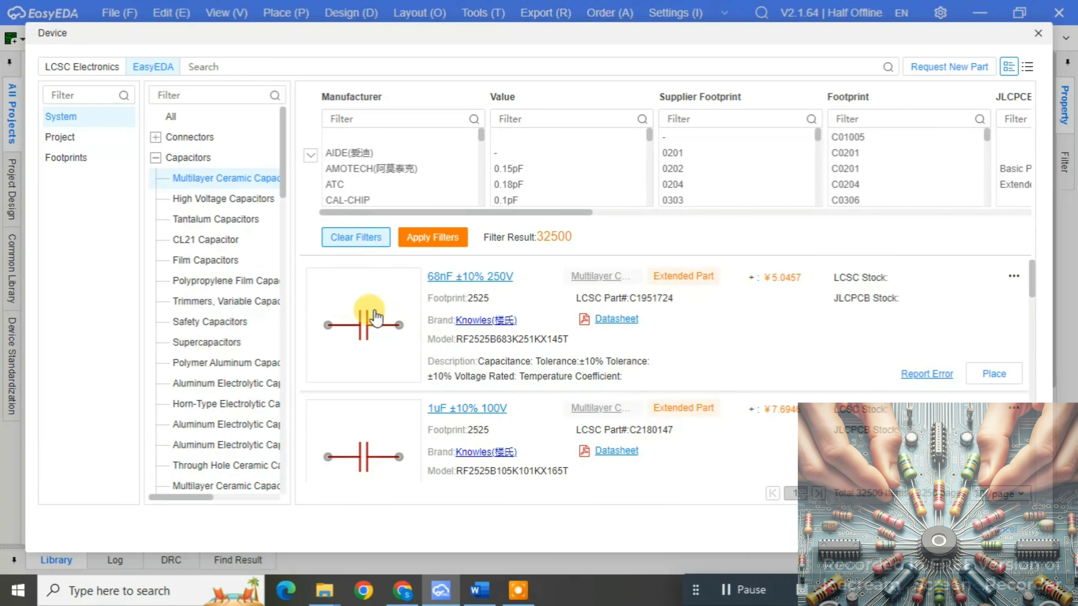
Step: Open the datasheet of the 68nF ±10% 250V capacitor in the browser, read through it, and return to EasyEDA
left_click(609, 320)
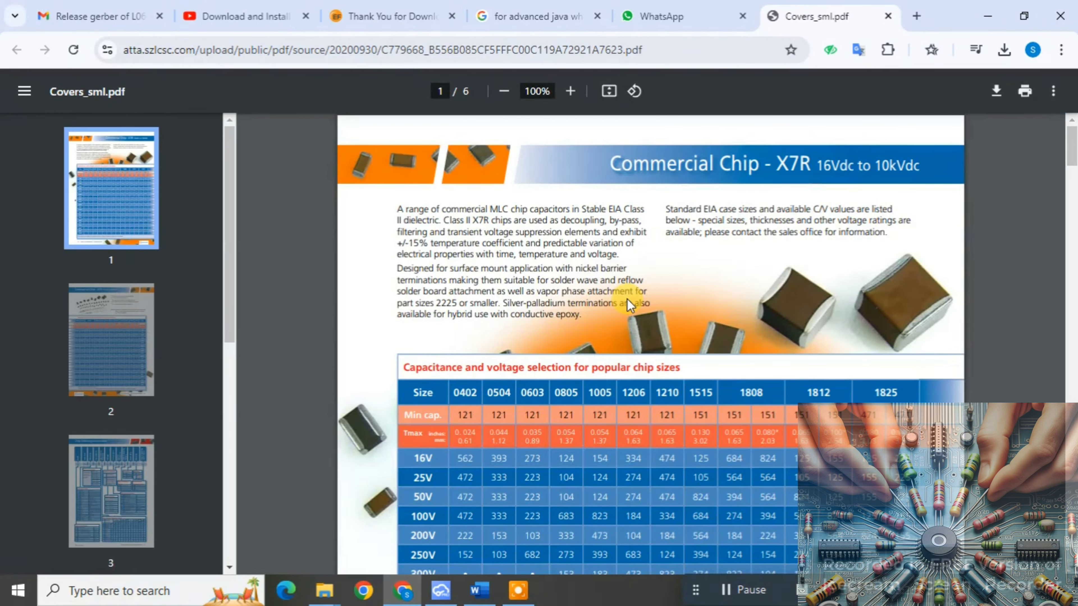
scroll(749, 303, "down", 3)
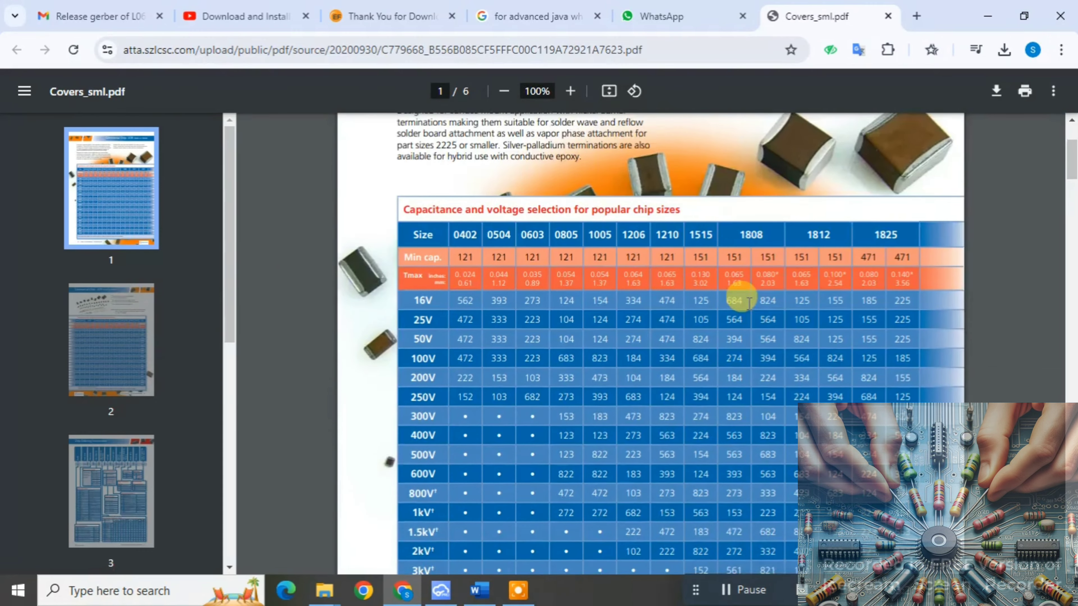
scroll(749, 302, "down", 9)
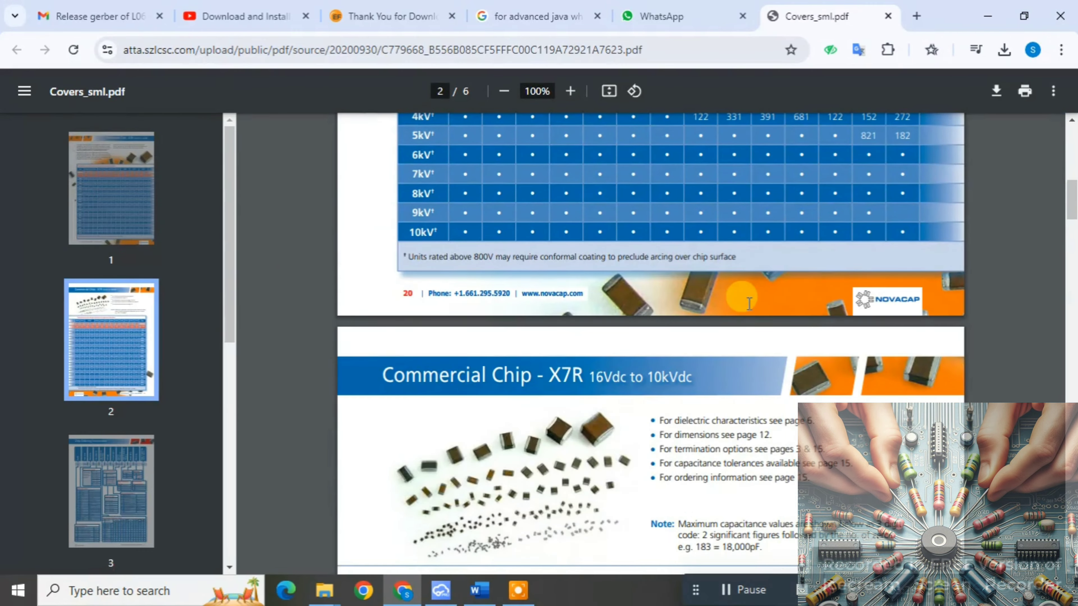
scroll(749, 303, "down", 10)
key("alt+Tab")
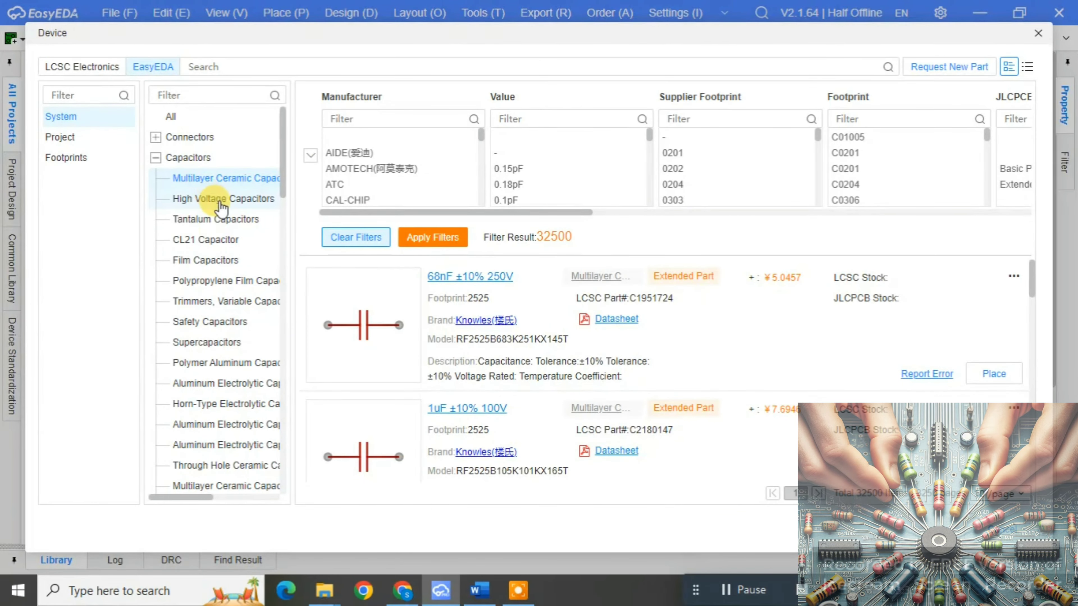
Step: Check the High Voltage Capacitors subcategory and browse the parts listed under Tantalum Capacitors
left_click(220, 201)
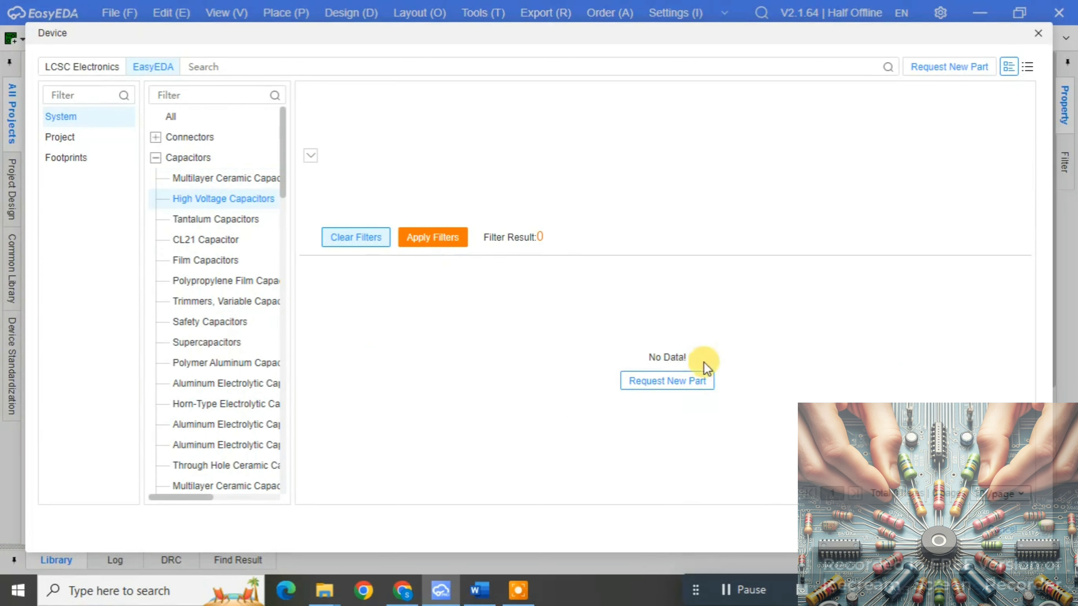
left_click(245, 226)
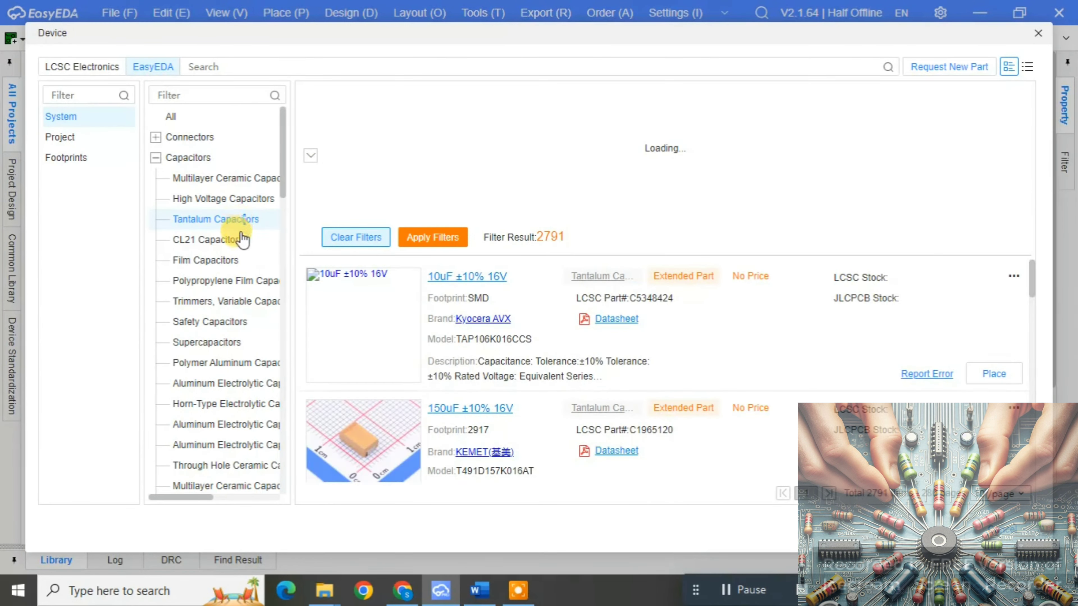
scroll(379, 463, "down", 5)
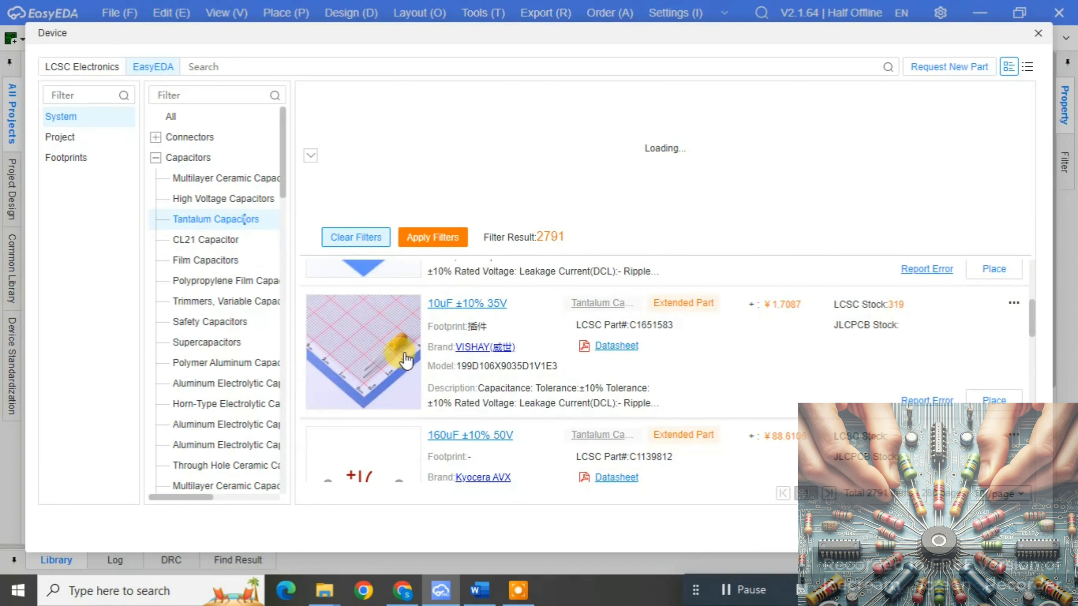
scroll(390, 387, "down", 2)
scroll(390, 368, "up", 4)
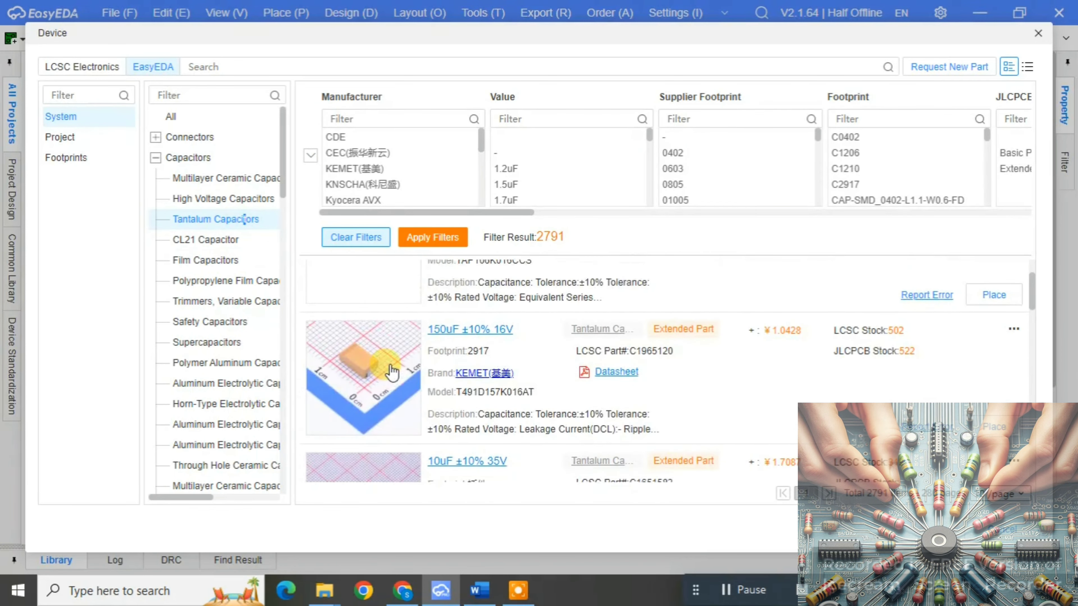
Step: Check the CL21 Capacitor subcategory, and browse the Film Capacitors parts and their value and footprint filter options
scroll(390, 372, "up", 2)
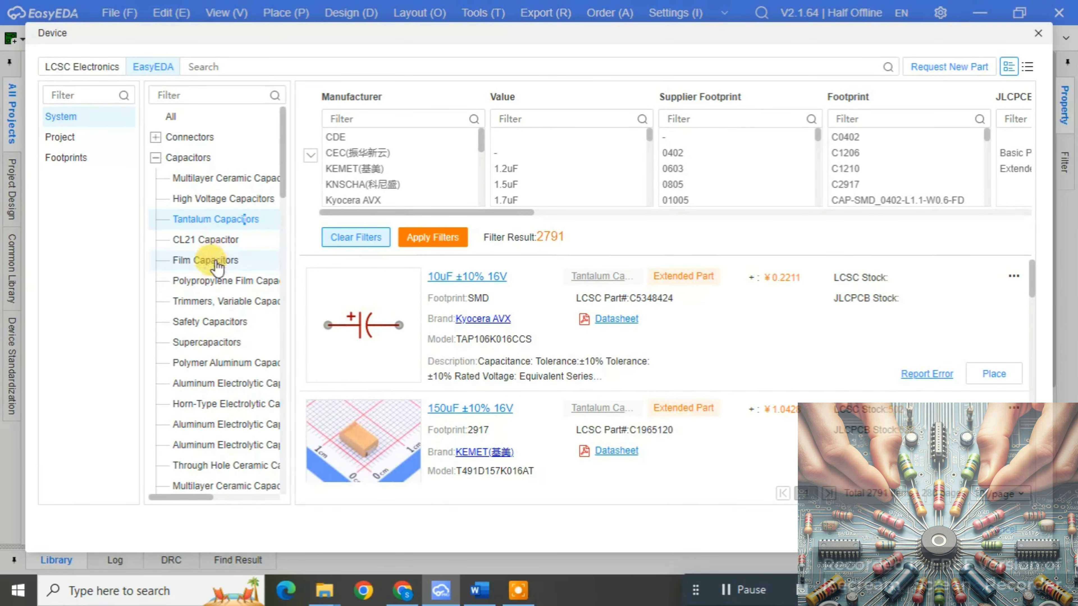
left_click(214, 240)
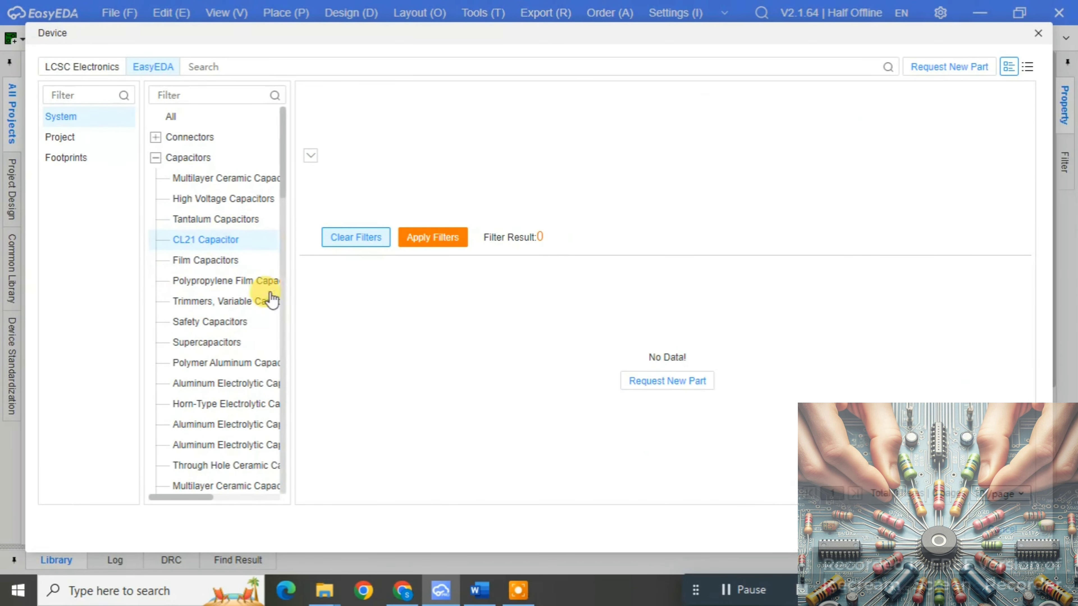
left_click(217, 260)
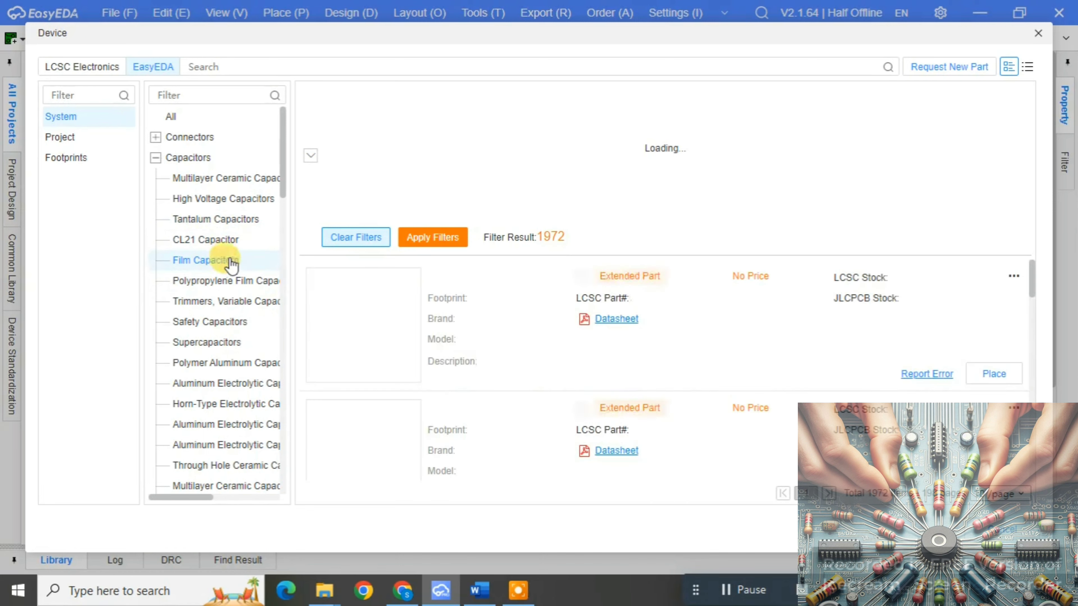
scroll(363, 416, "down", 5)
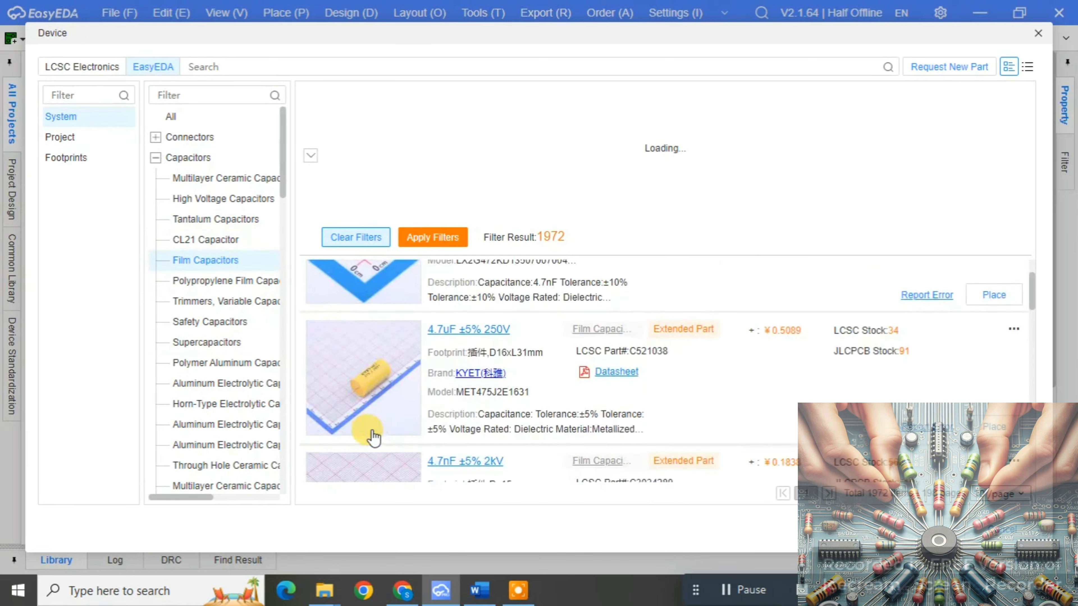
scroll(373, 406, "down", 5)
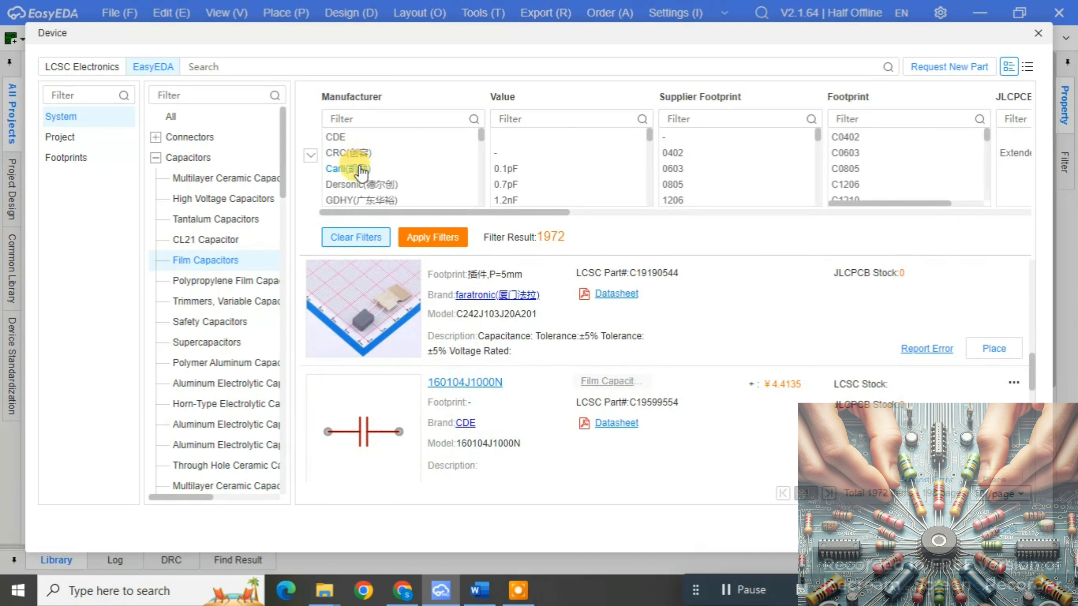
scroll(547, 178, "down", 1)
scroll(547, 178, "down", 5)
scroll(736, 171, "down", 5)
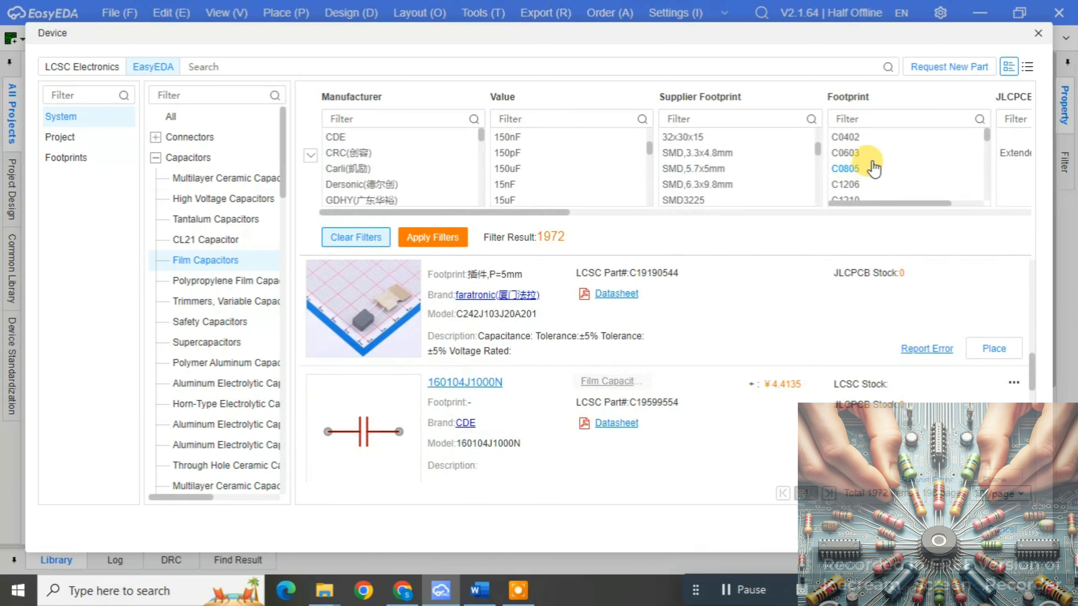
scroll(874, 169, "down", 5)
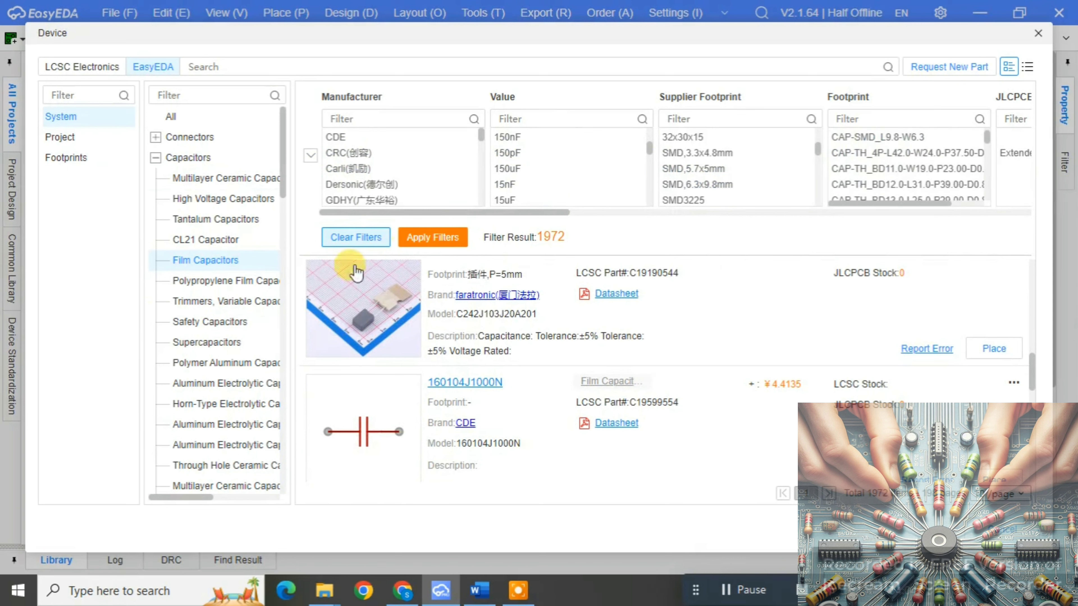
Step: Look through the polypropylene film, trimmer/variable, safety, supercapacitor and polymer aluminum capacitor subcategories
left_click(213, 280)
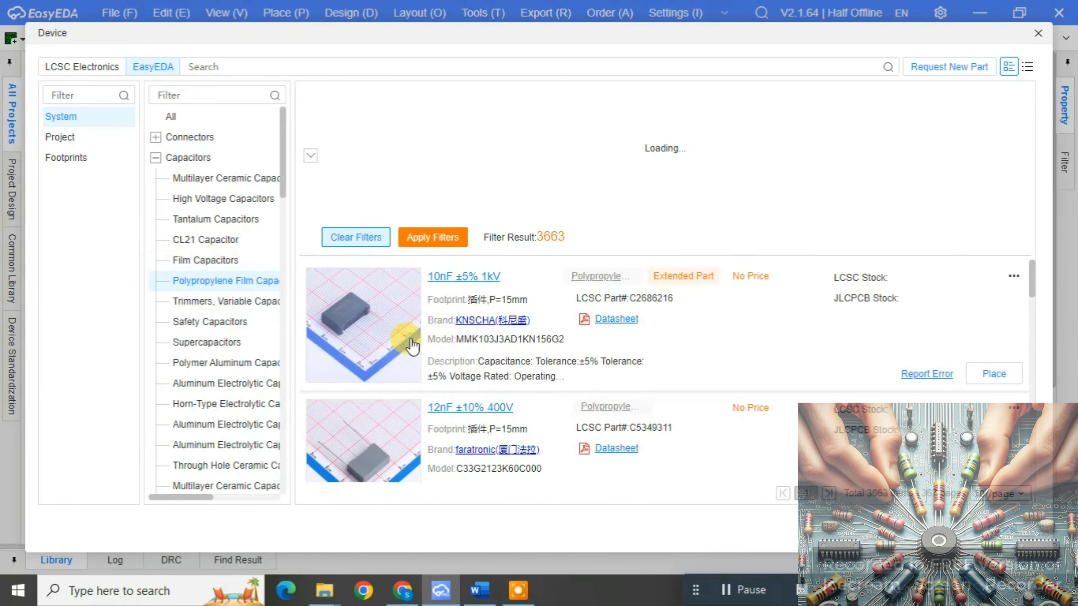
left_click(245, 302)
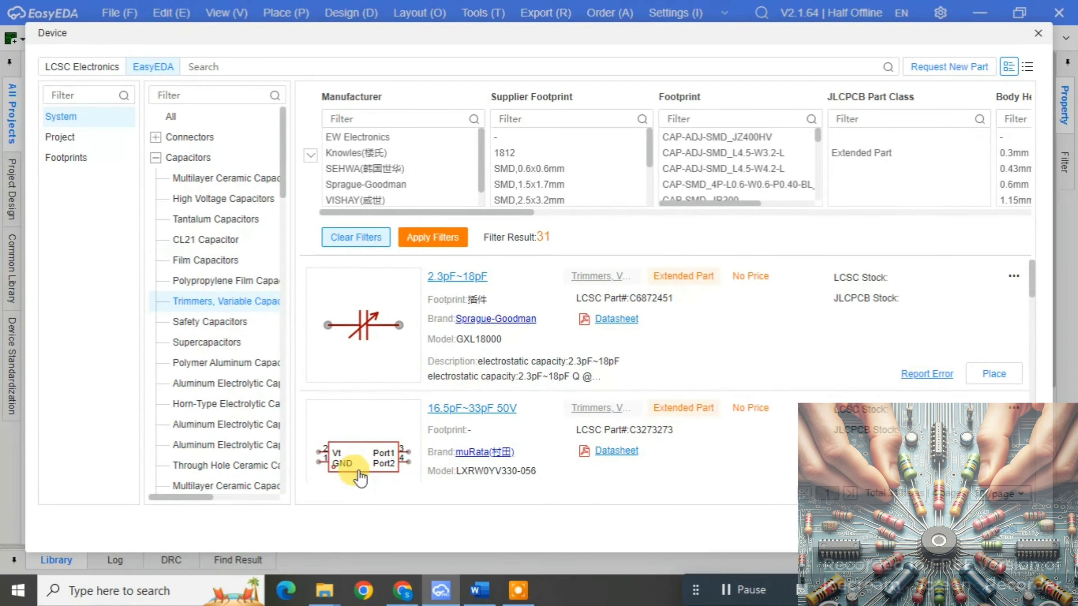
scroll(360, 478, "down", 3)
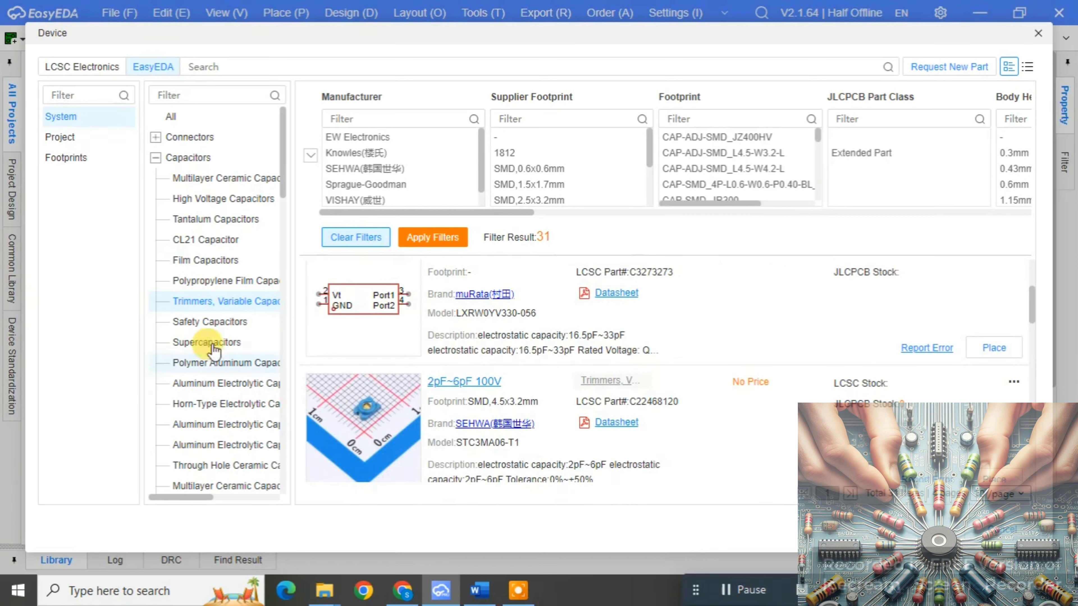
left_click(212, 321)
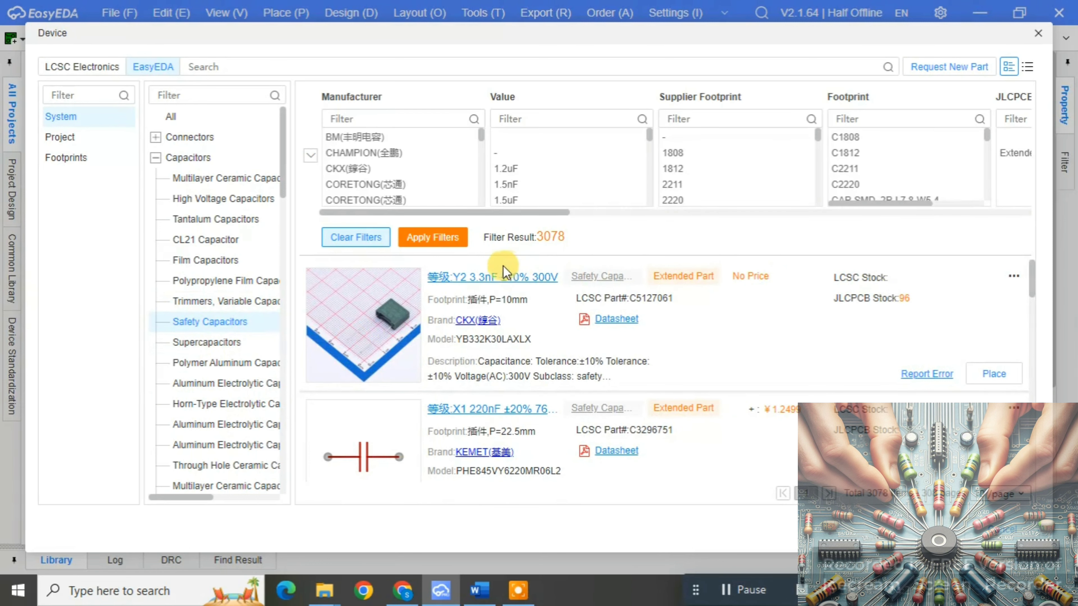
left_click(214, 343)
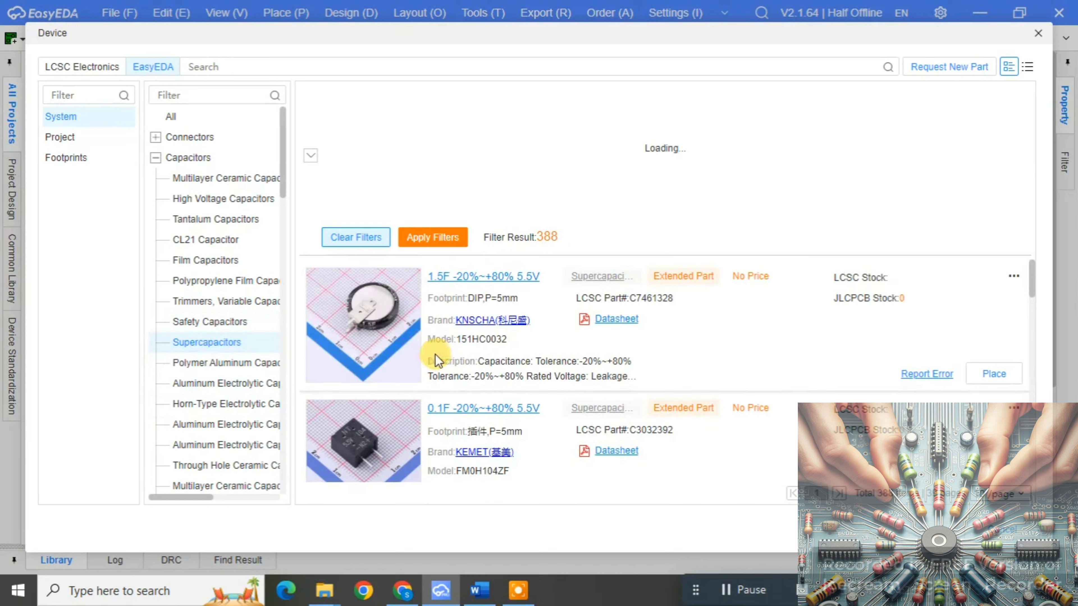
left_click(198, 365)
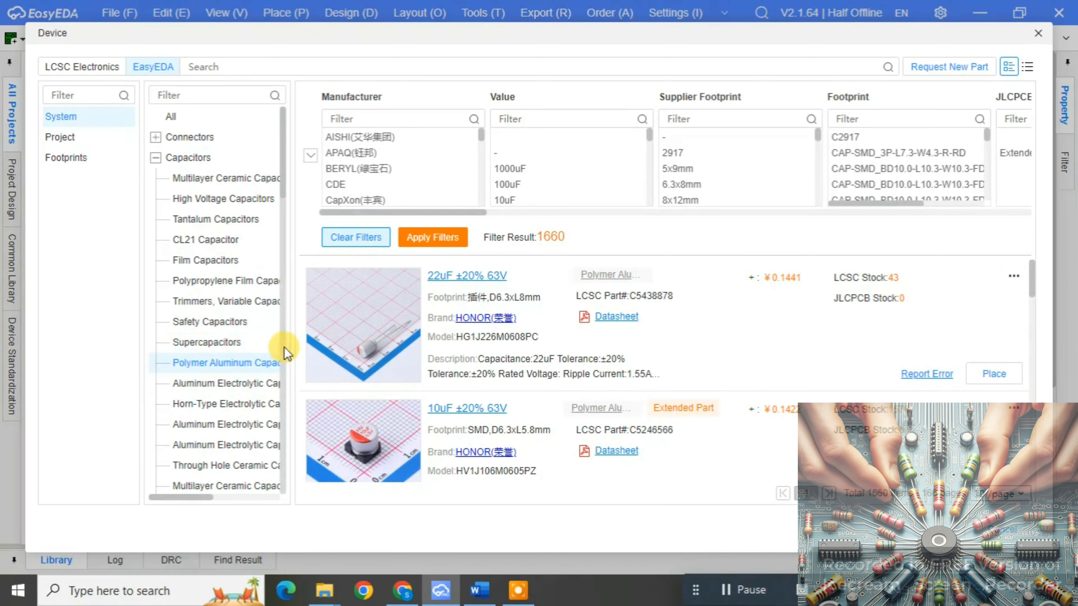
left_click_drag(286, 107, 302, 107)
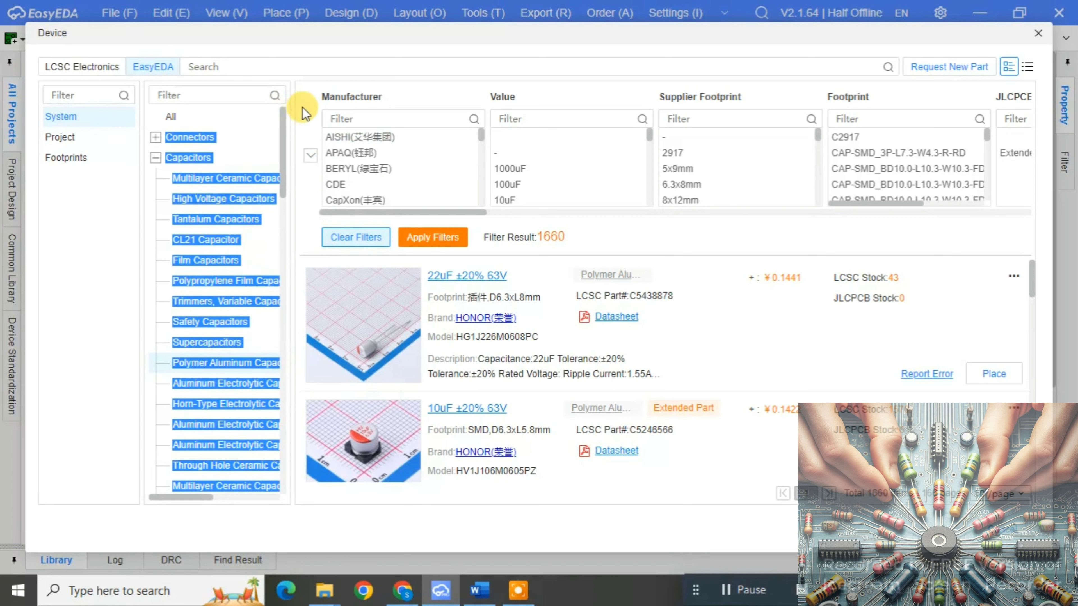
left_click(302, 117)
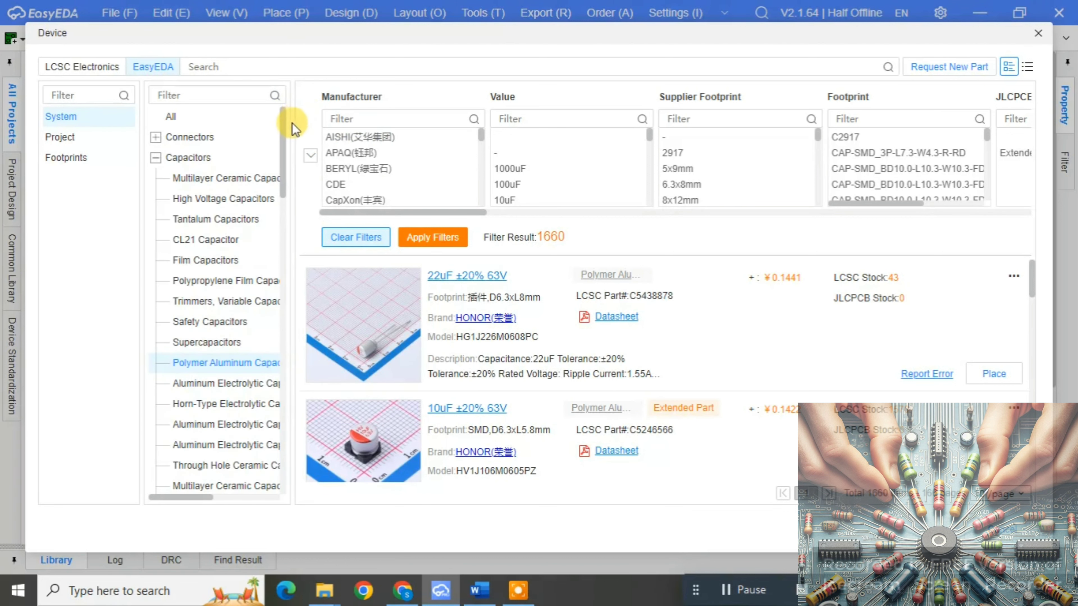
Step: Filter the first Aluminum Electrolytic Capacitors subcategory by 10uF and 120V rated voltage, and replace the 120V filter with 12V
left_click(255, 383)
left_click_drag(457, 212, 753, 219)
left_click_drag(793, 217, 818, 217)
scroll(820, 192, "down", 3)
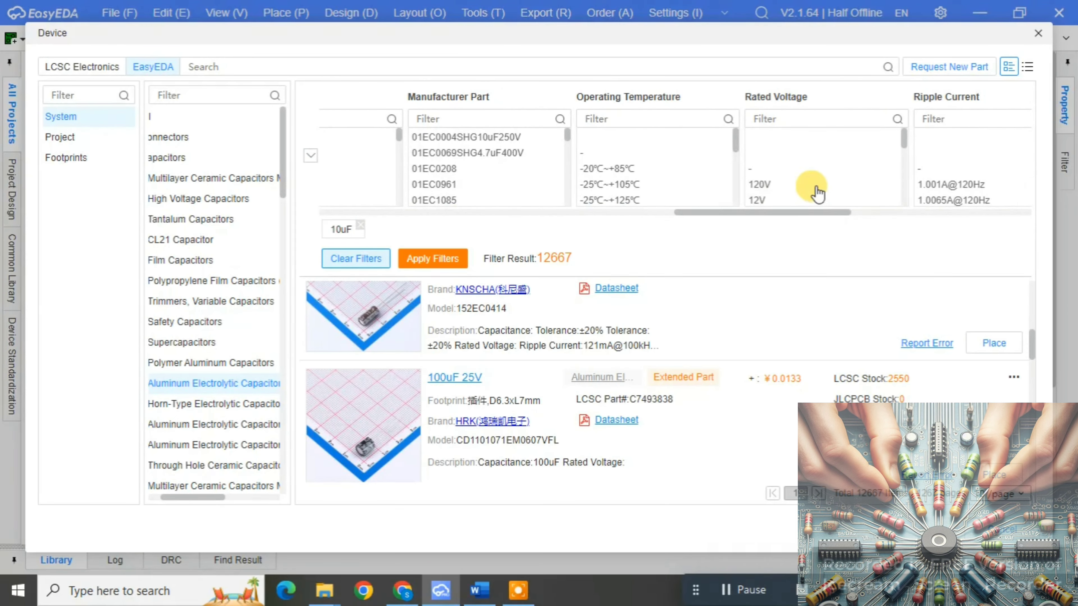
left_click(753, 185)
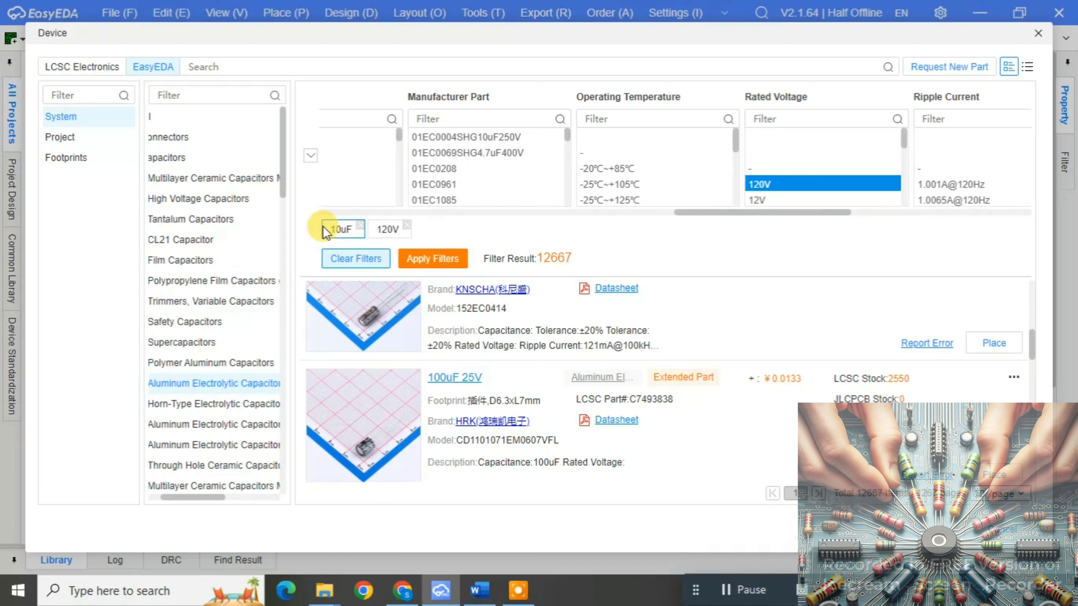
left_click(424, 273)
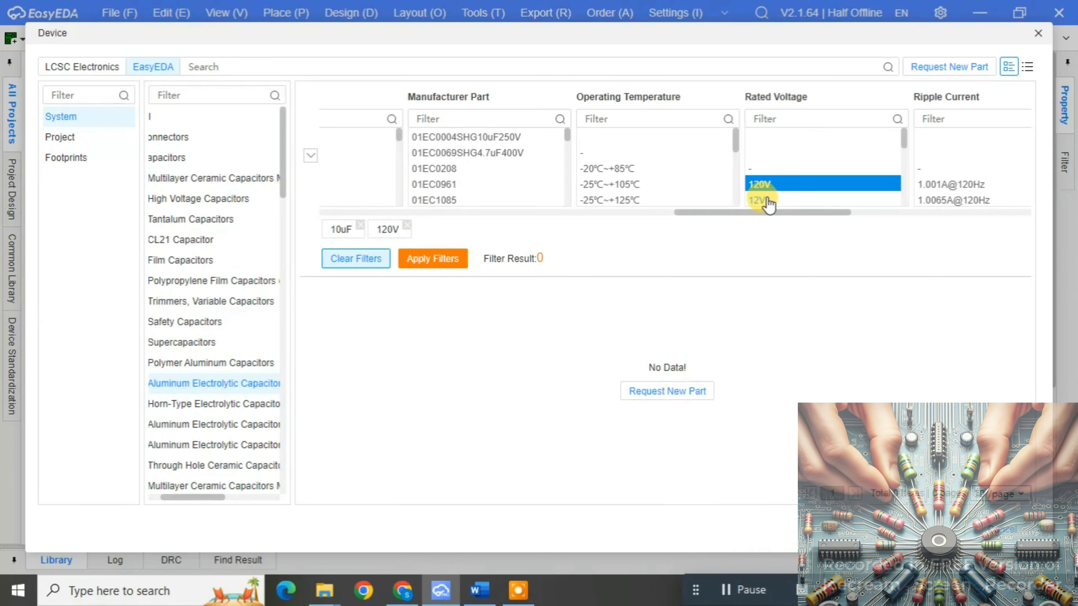
left_click(407, 225)
left_click(755, 200)
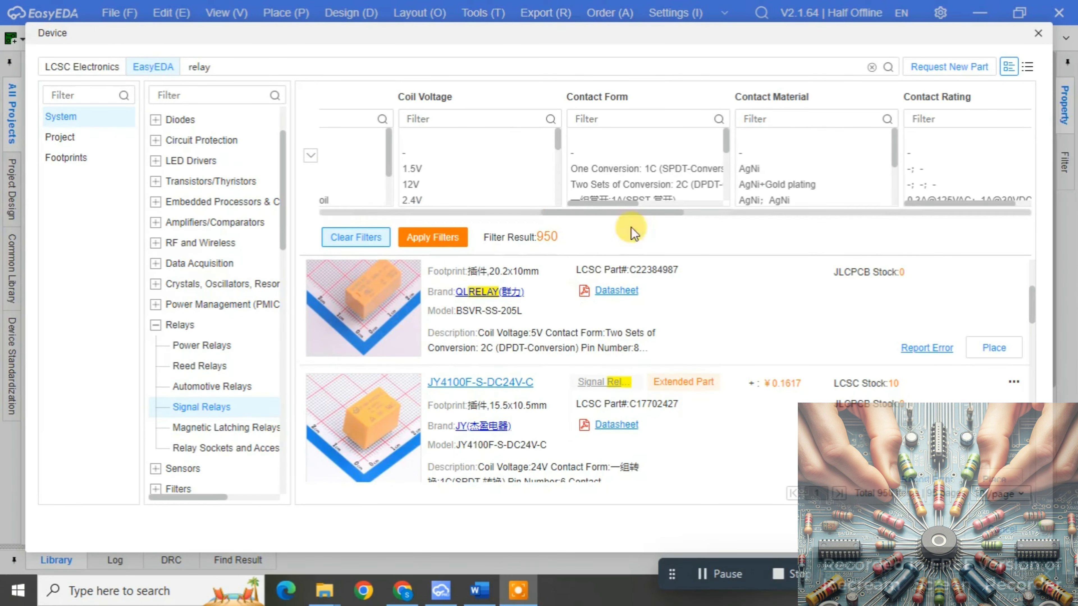
Step: Review the contact material and contact rating filter options for Signal Relays, and browse the listed relays
left_click_drag(616, 219, 651, 217)
scroll(758, 158, "down", 4)
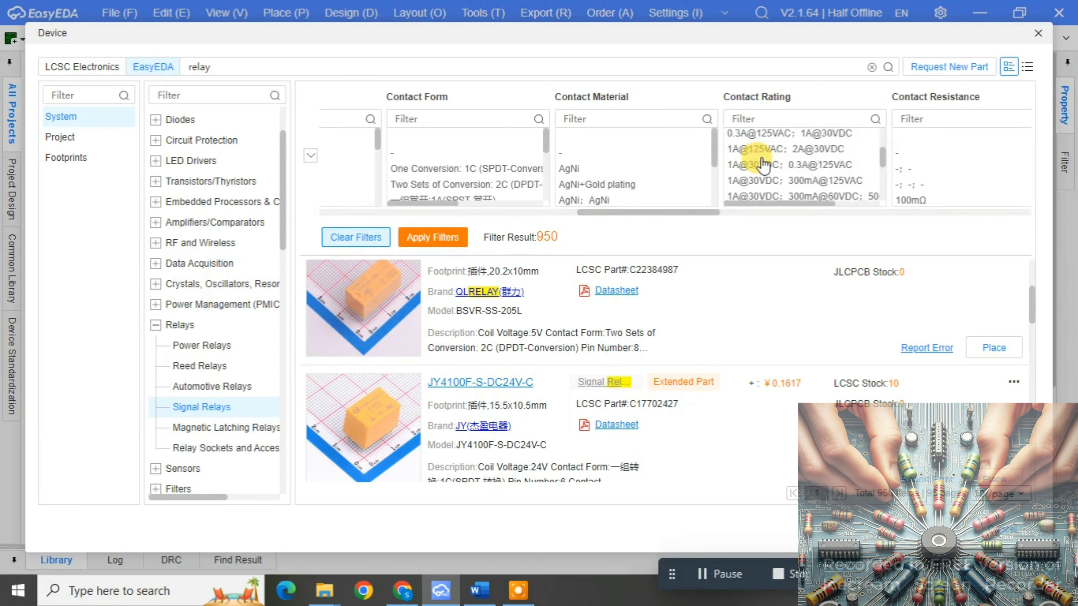
scroll(628, 169, "down", 3)
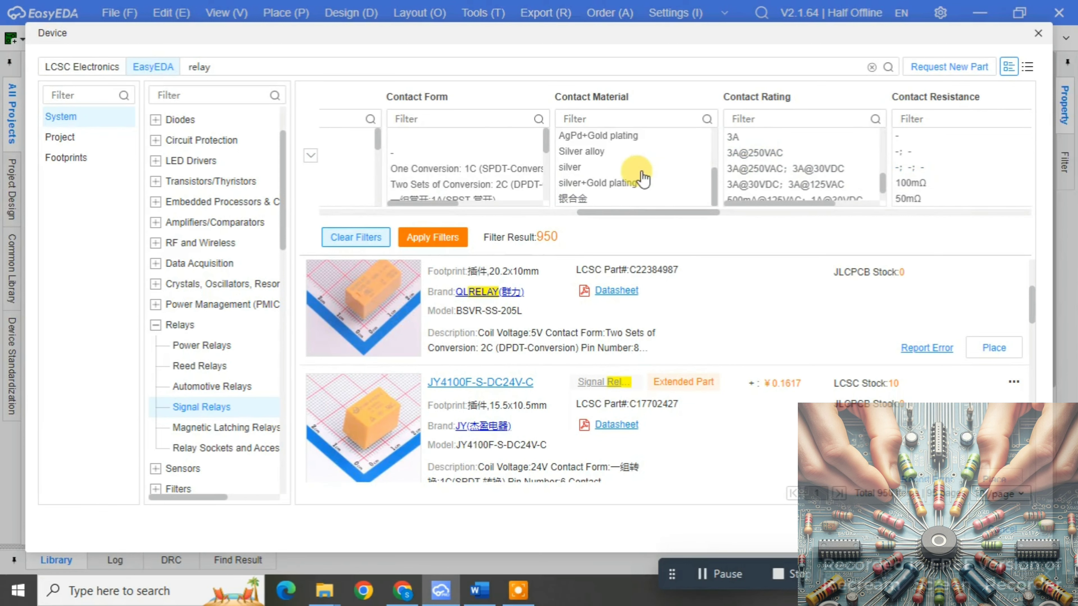
scroll(520, 357, "down", 5)
scroll(530, 357, "down", 6)
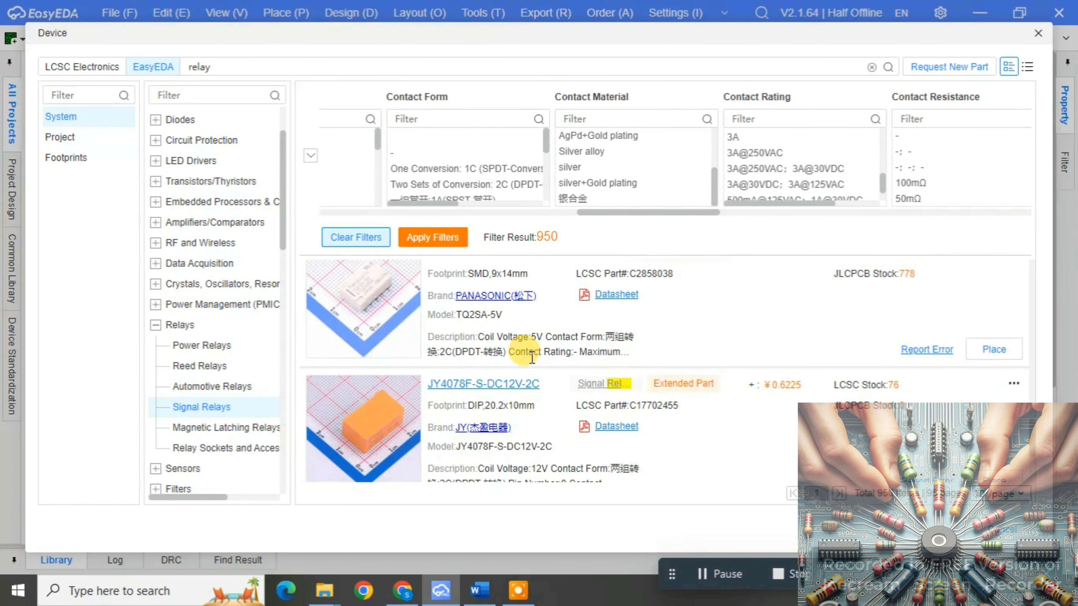
scroll(522, 352, "down", 2)
Step: Place the JYT78F-S-DC12V-A relay from the Automotive Relays subcategory on the schematic
left_click(237, 387)
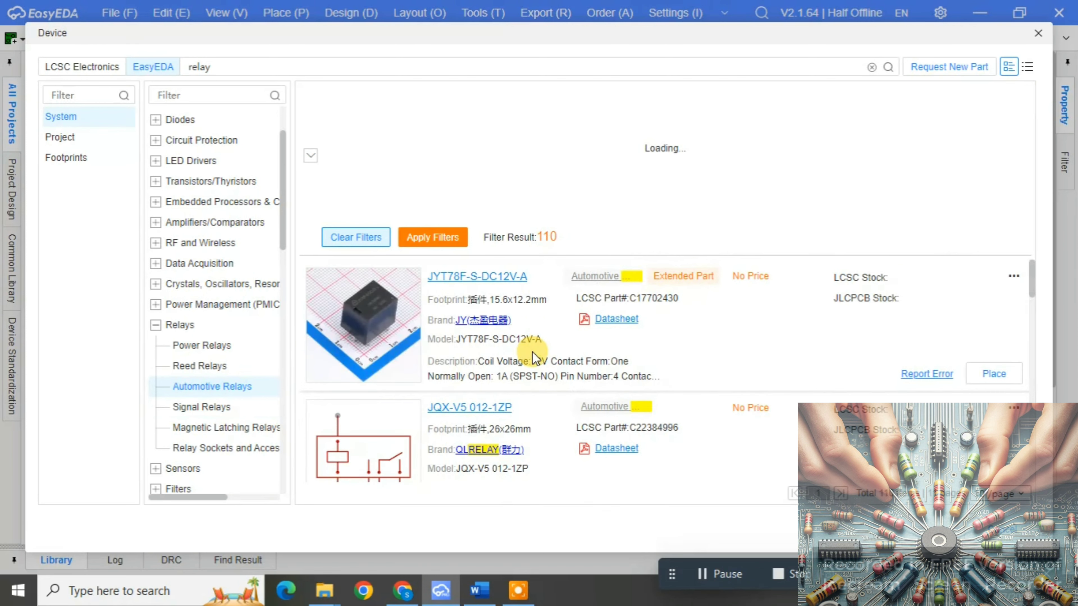
scroll(331, 319, "down", 2)
scroll(476, 399, "up", 2)
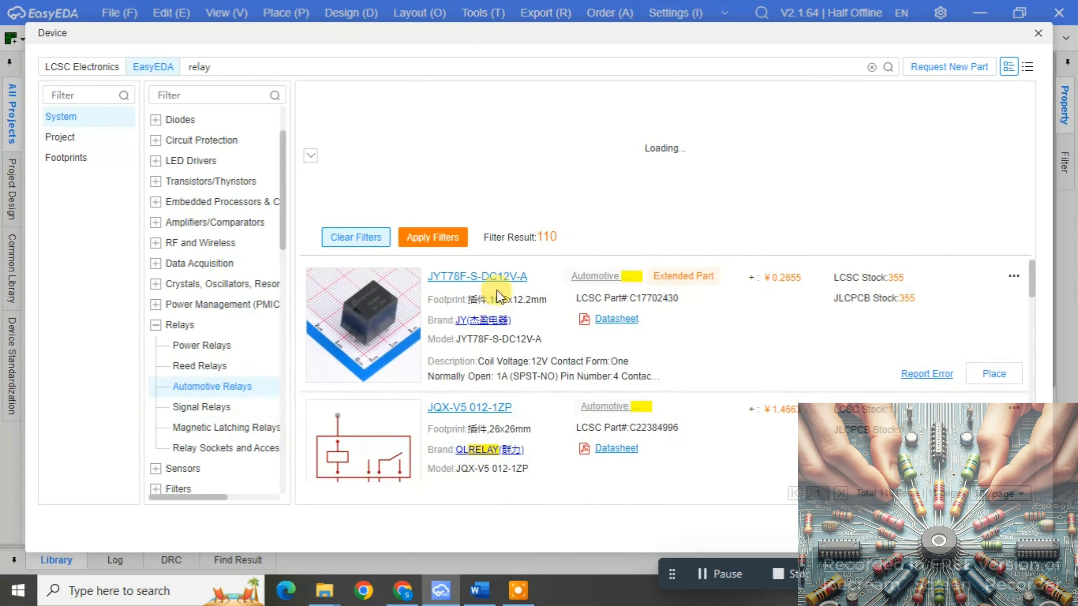
left_click(493, 277)
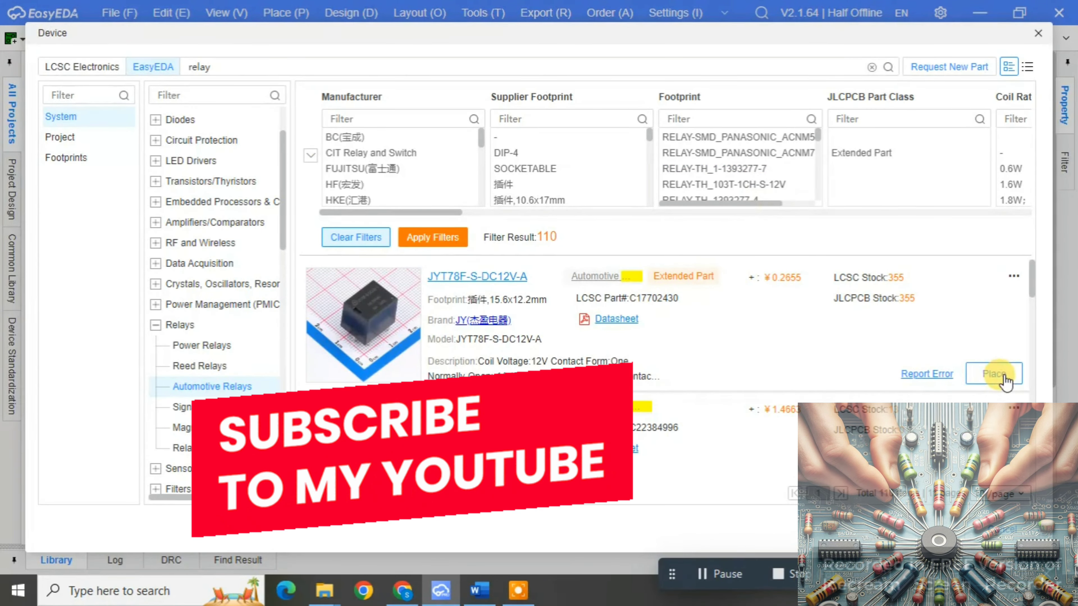
left_click(994, 373)
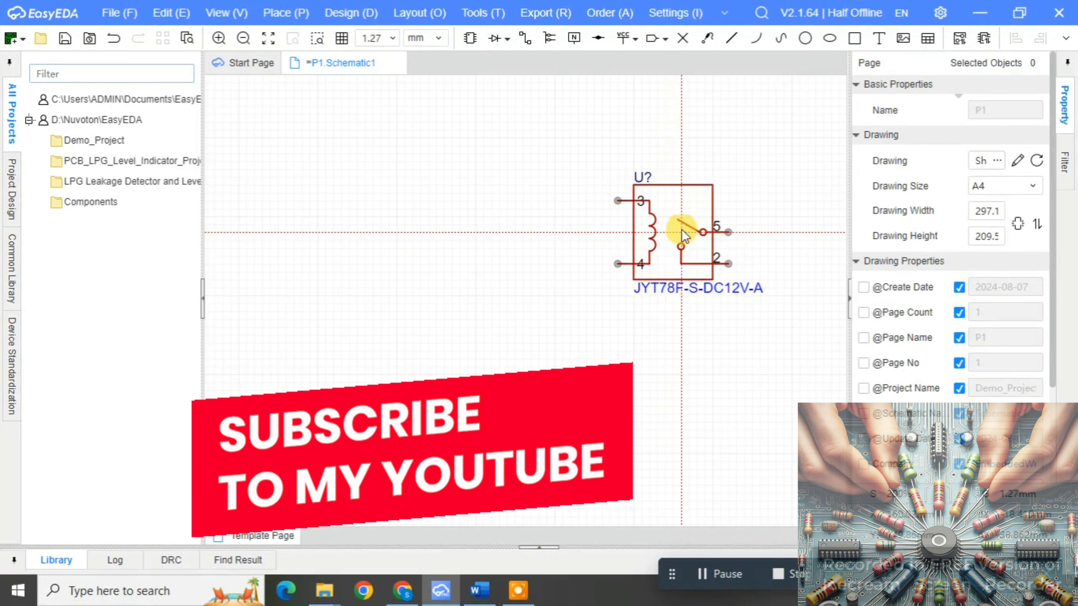
left_click(700, 221)
key("Escape")
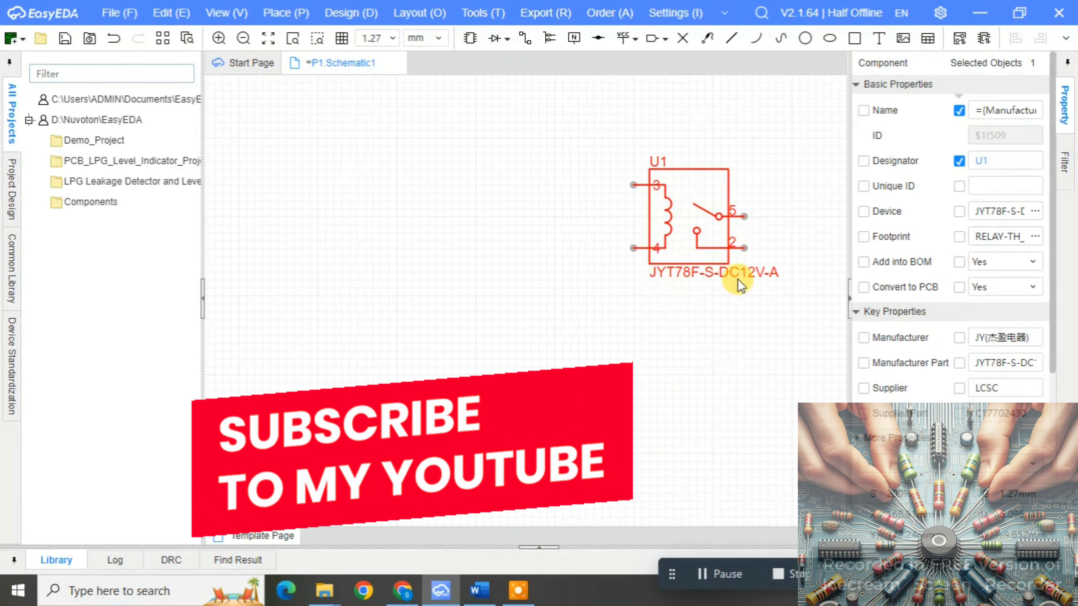
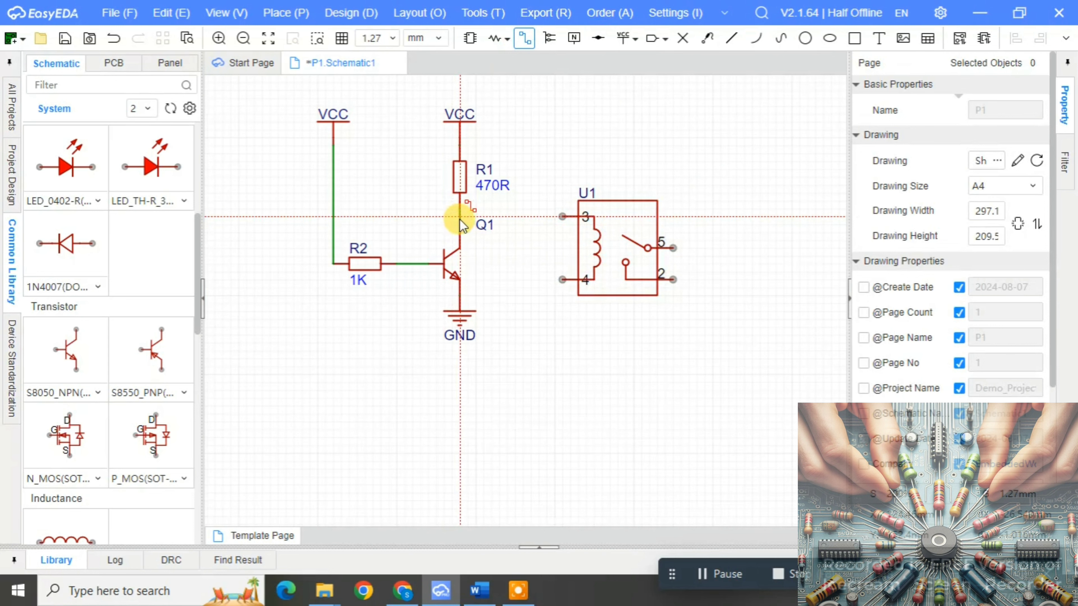
Step: Wire the junction between R1 and Q1's collector to pin 3 of relay U1
left_click(460, 216)
left_click(562, 216)
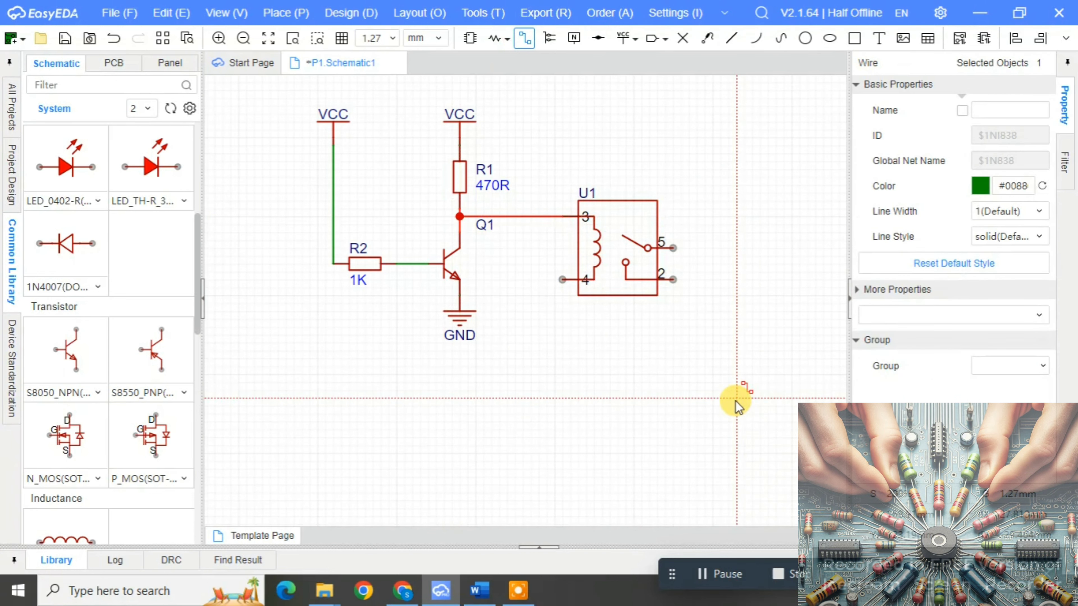
key("Escape")
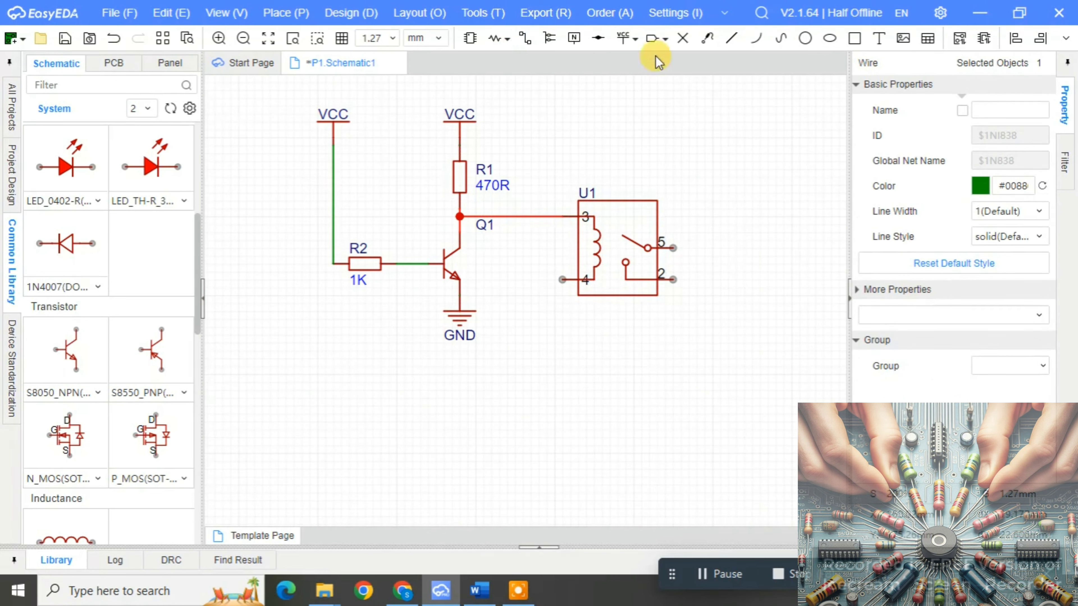
Step: Place a +5V power symbol on pin 5 of relay U1 and move it up above the relay
left_click(634, 38)
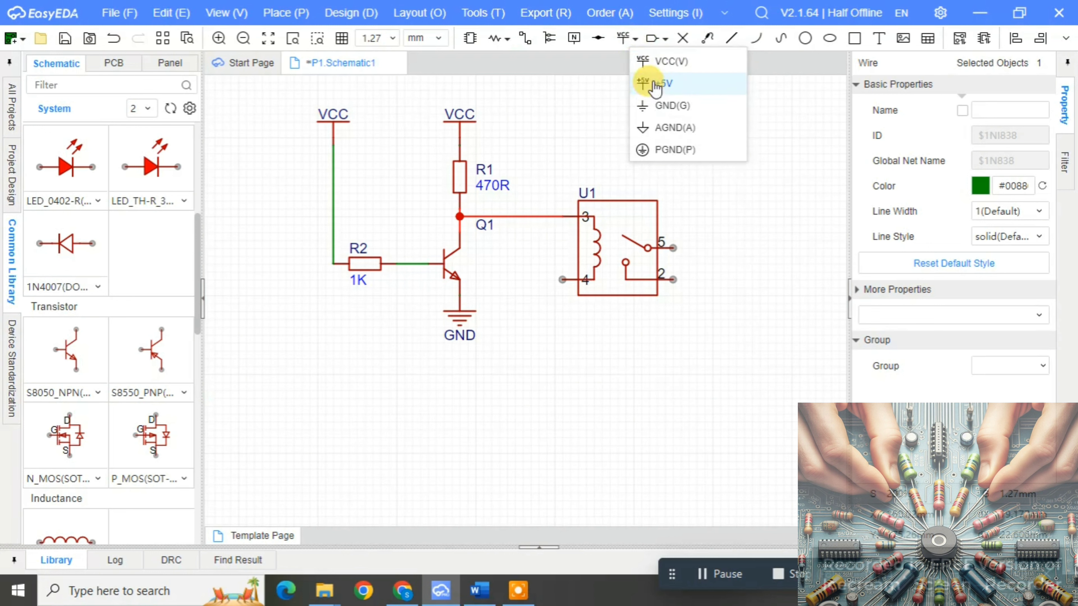
left_click(657, 85)
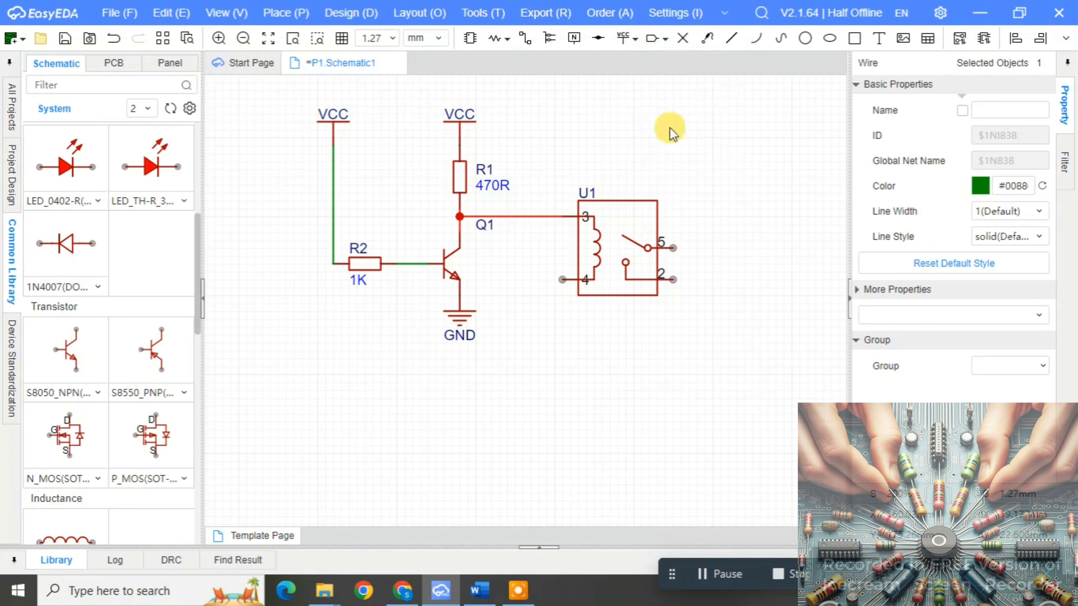
left_click(675, 248)
key("Escape")
left_click_drag(675, 233, 675, 130)
Step: Rename the power symbol connected to relay pin 5 as +12V
double_click(682, 111)
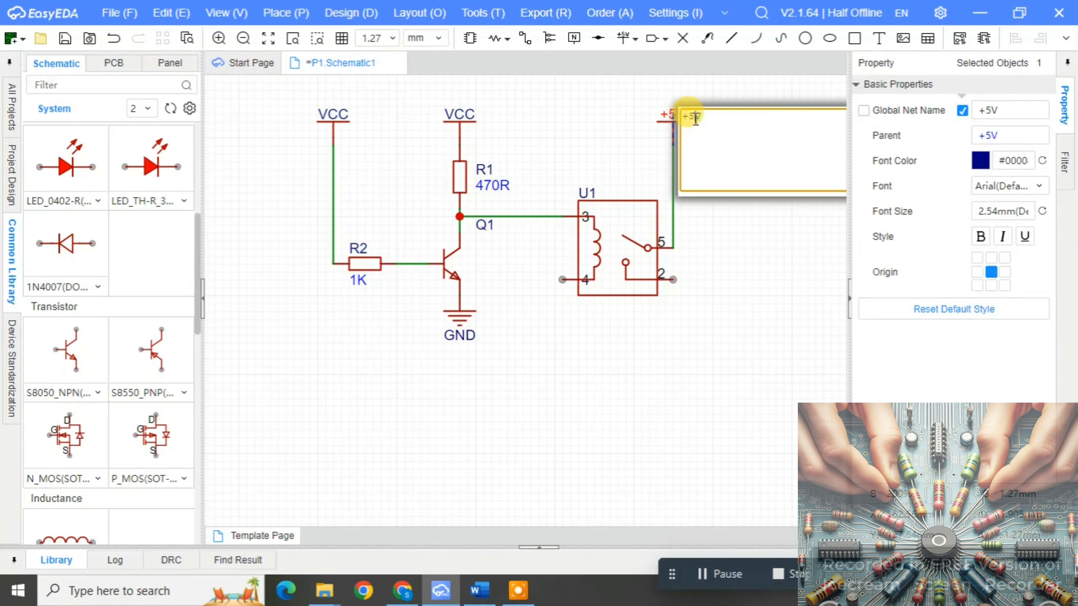
left_click(770, 159)
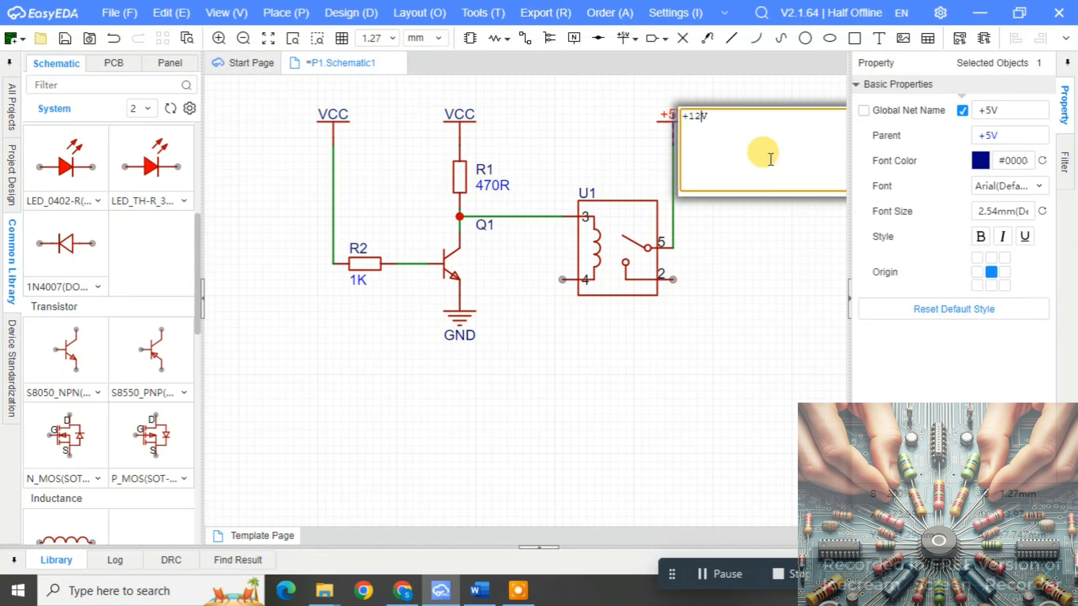
left_click(766, 297)
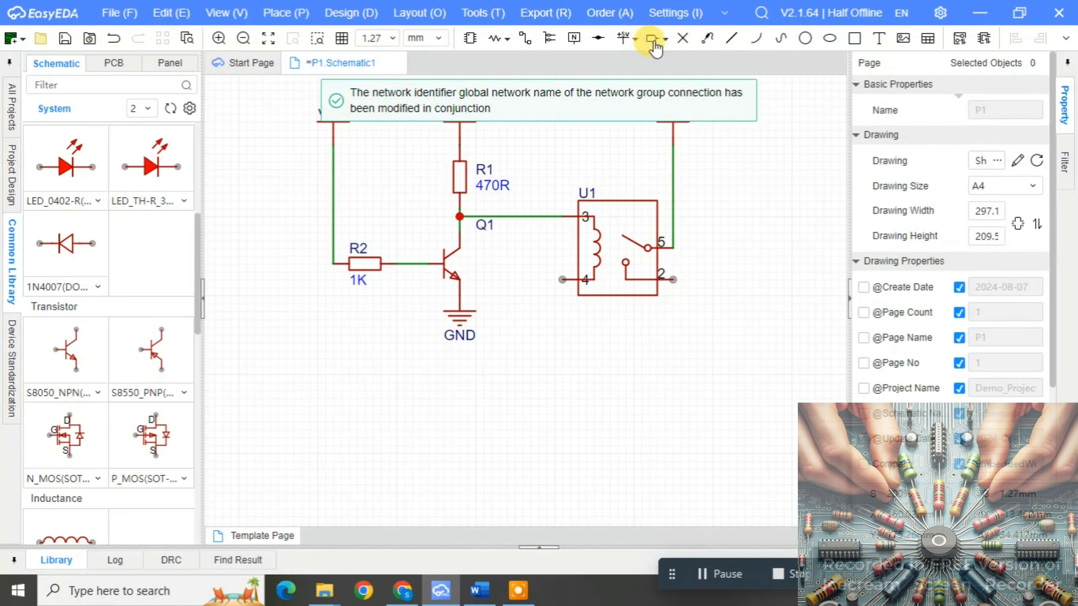
Step: Try a ground symbol on pin 2 of relay U1, moved down below the relay, and undo its placement
left_click(638, 46)
left_click(650, 104)
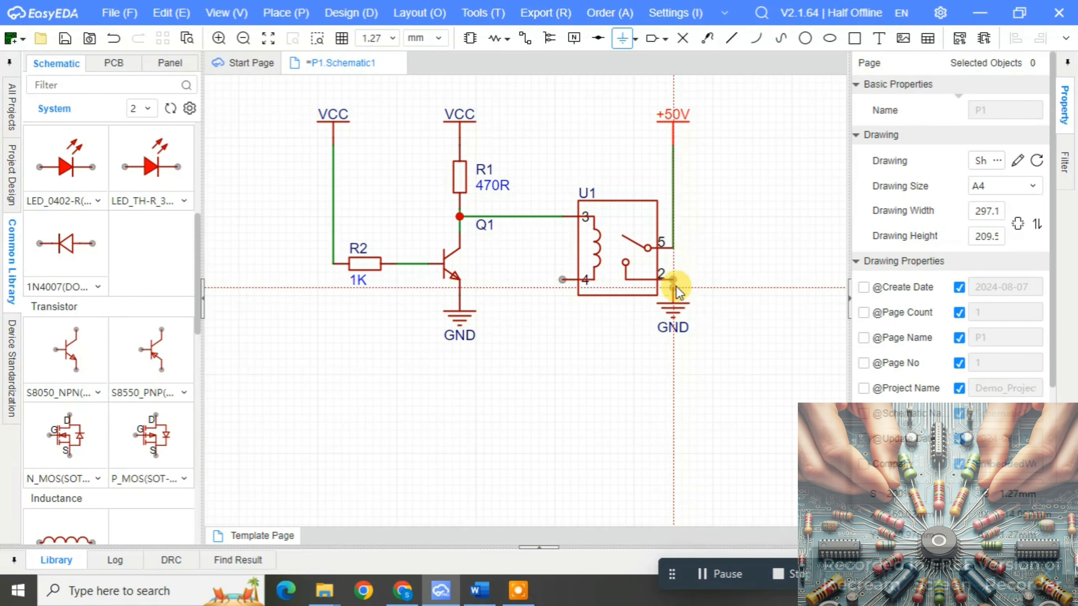
left_click(676, 286)
key("Escape")
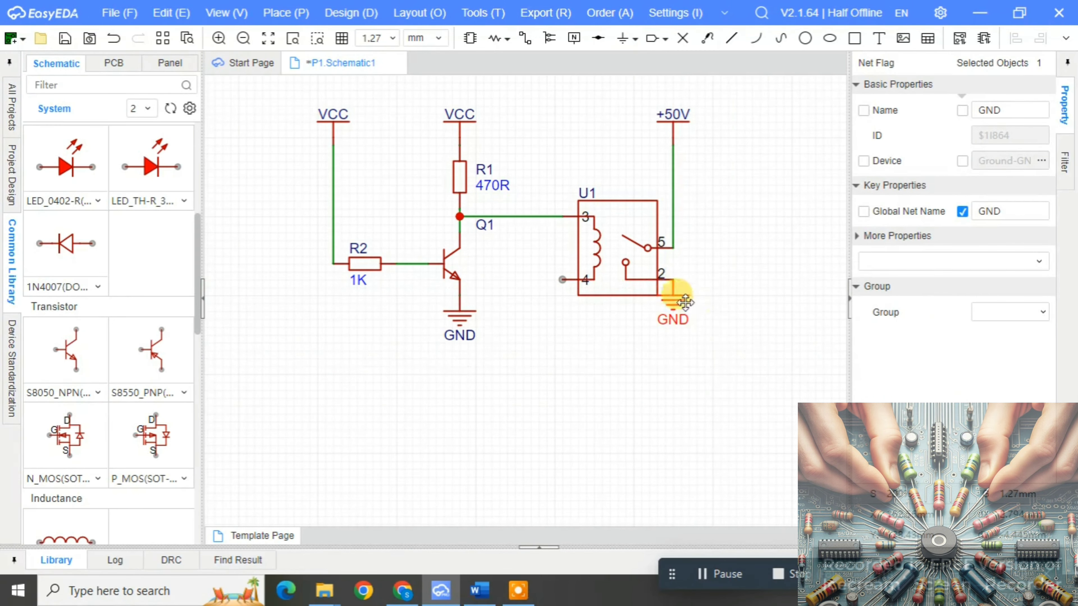
left_click(671, 301)
left_click_drag(672, 300, 680, 347)
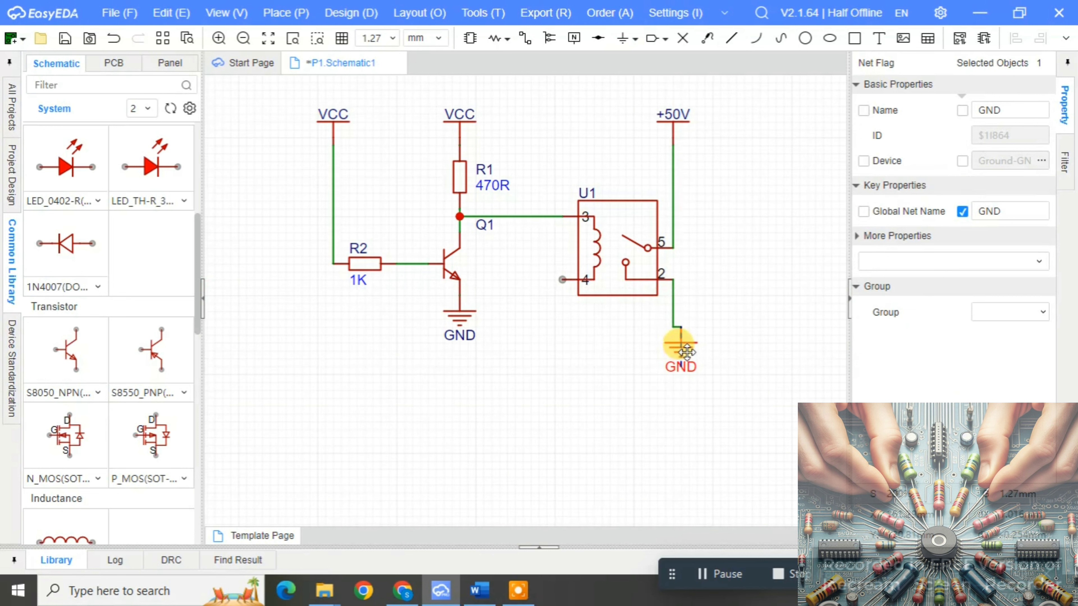
key("ctrl+z")
key("ctrl+z")
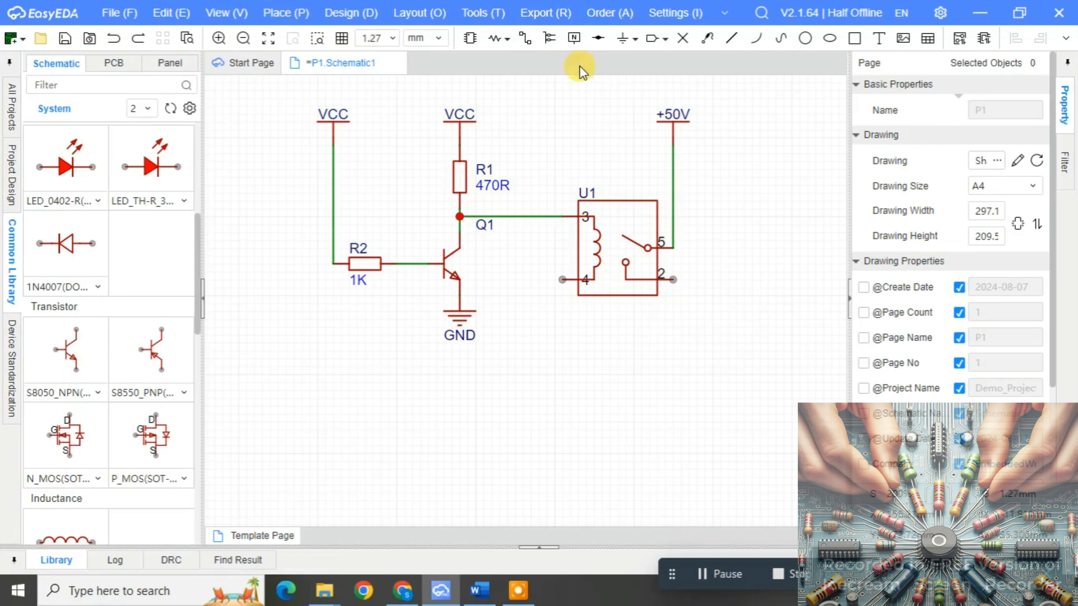
Step: Search the device library for LED and choose the generic LED part with the SIP-2P footprint for placement
left_click(508, 39)
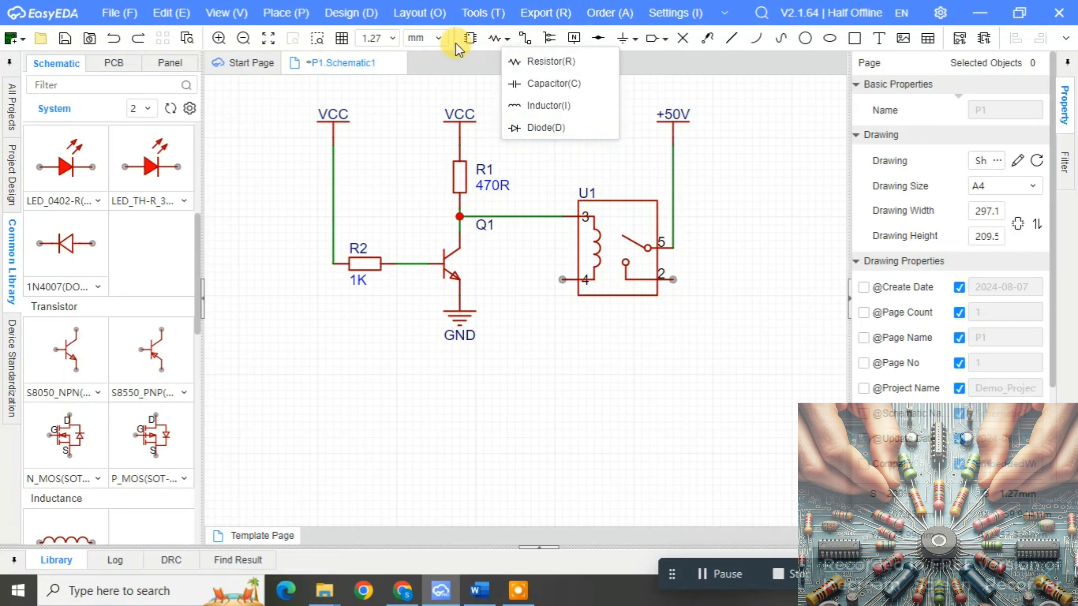
left_click(469, 39)
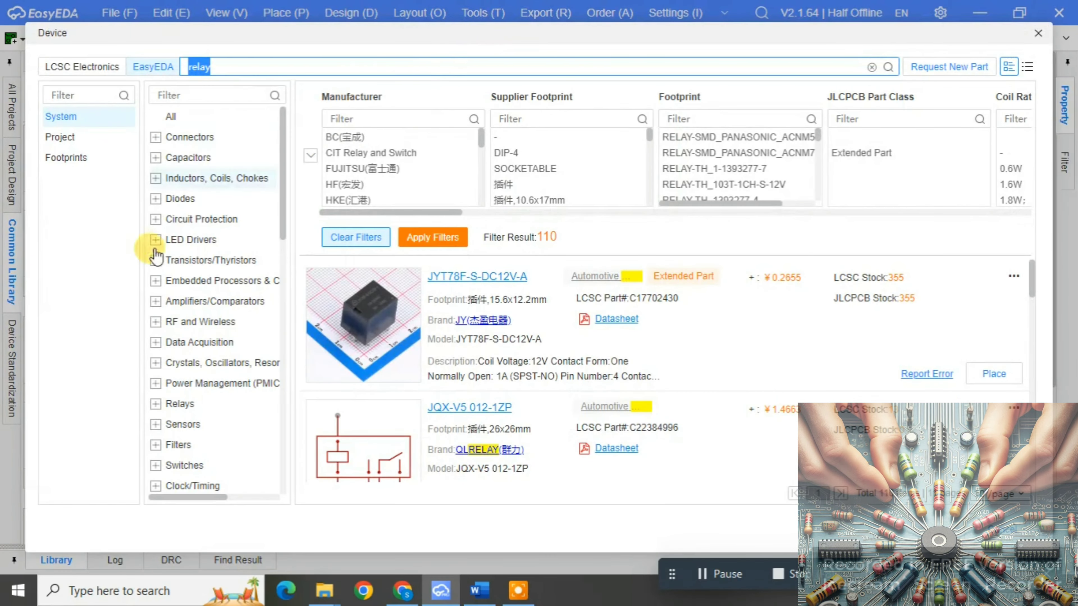
left_click(156, 199)
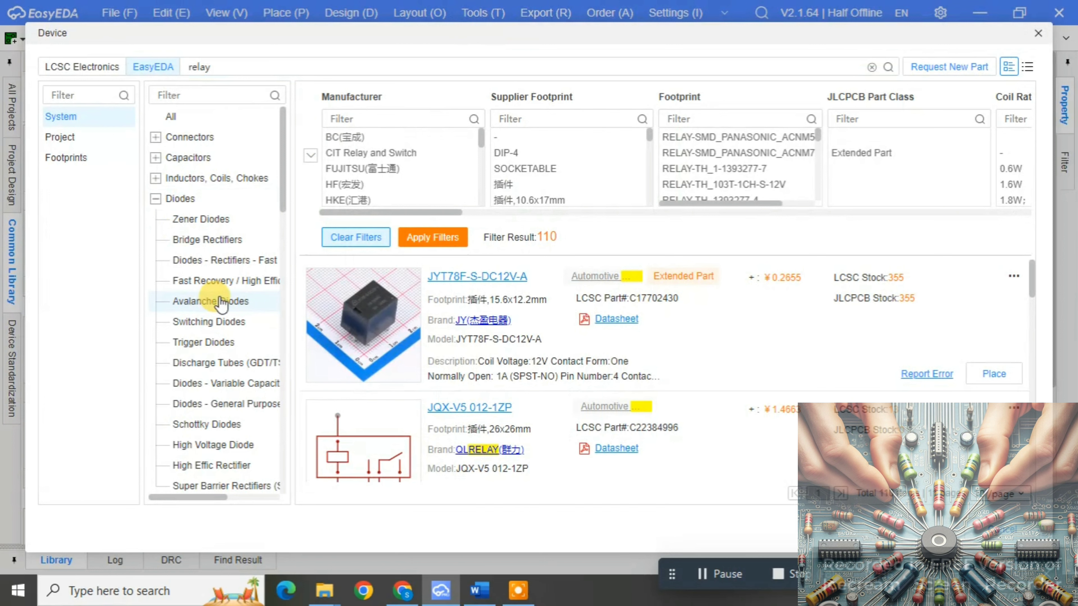
scroll(214, 298, "down", 2)
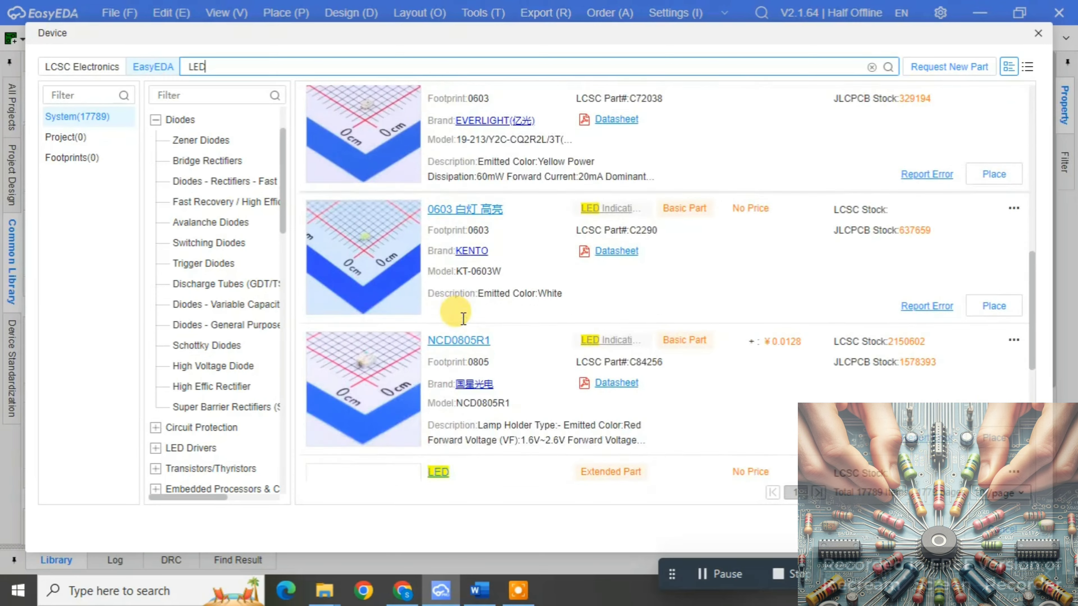
scroll(454, 309, "down", 5)
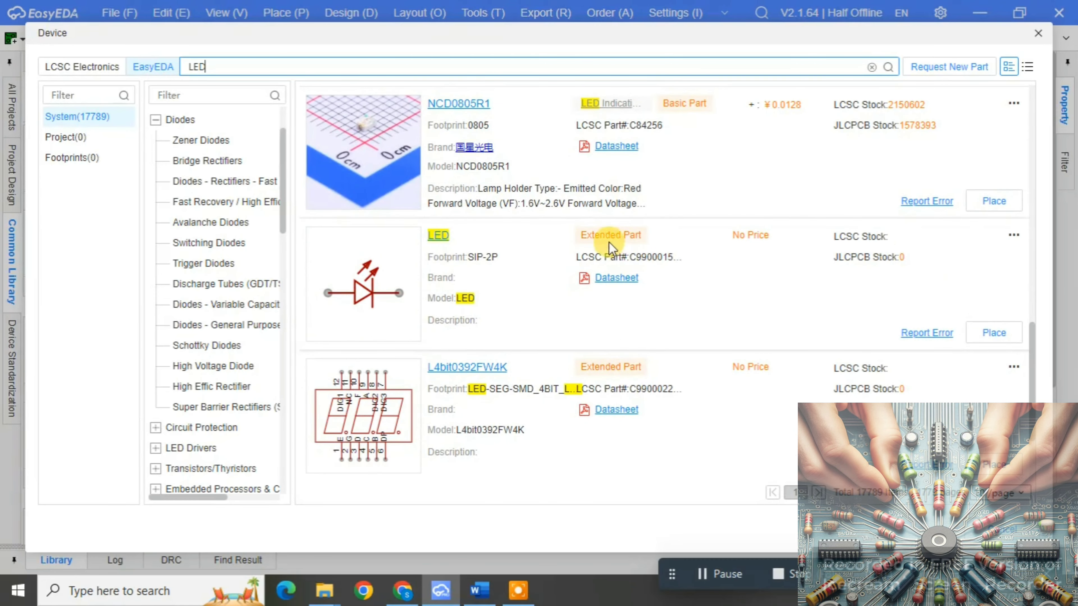
left_click(1008, 338)
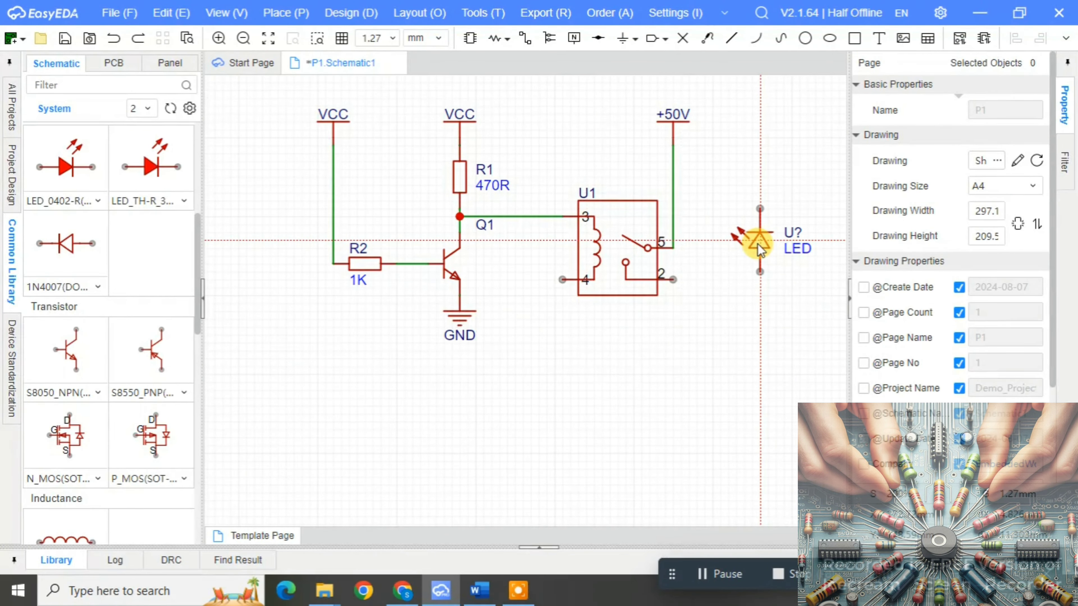
Step: Flip and rotate the LED to point downward and place it directly on pin 2 of relay U1
key("x")
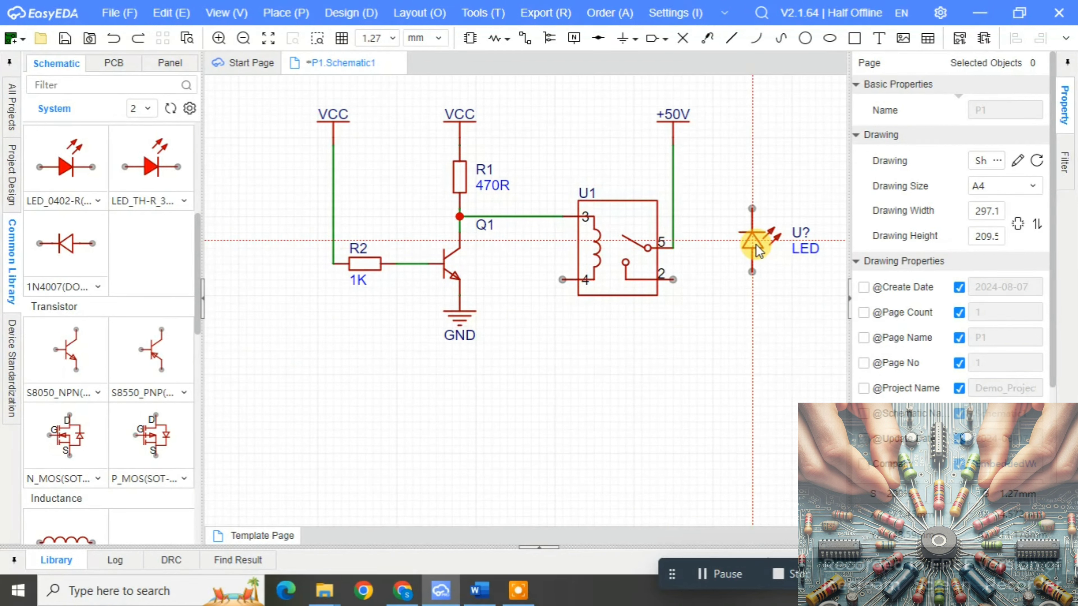
key("space")
key("space")
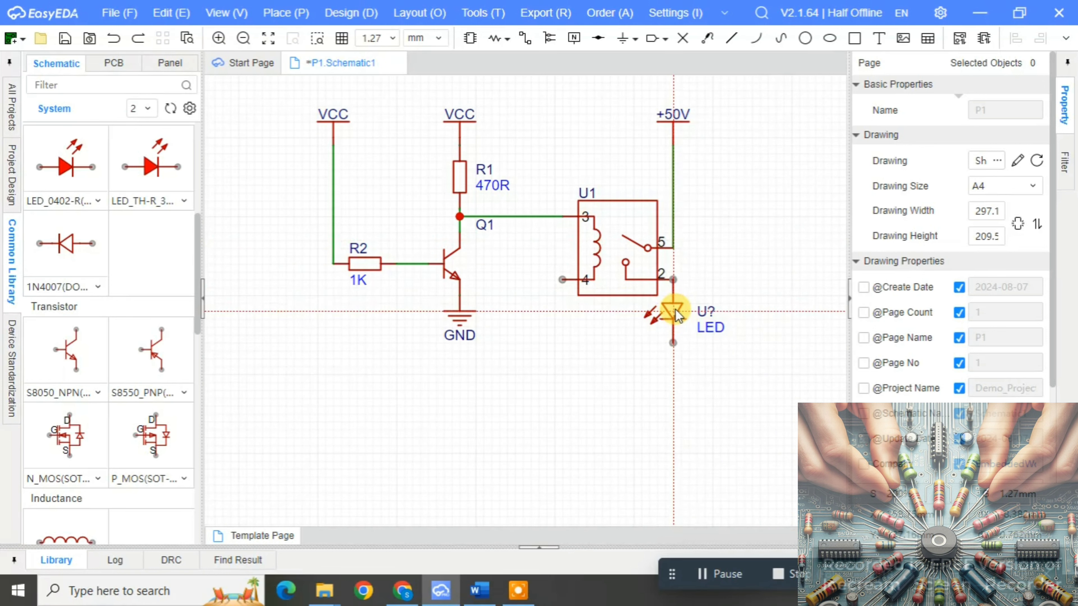
left_click(677, 316)
key("Escape")
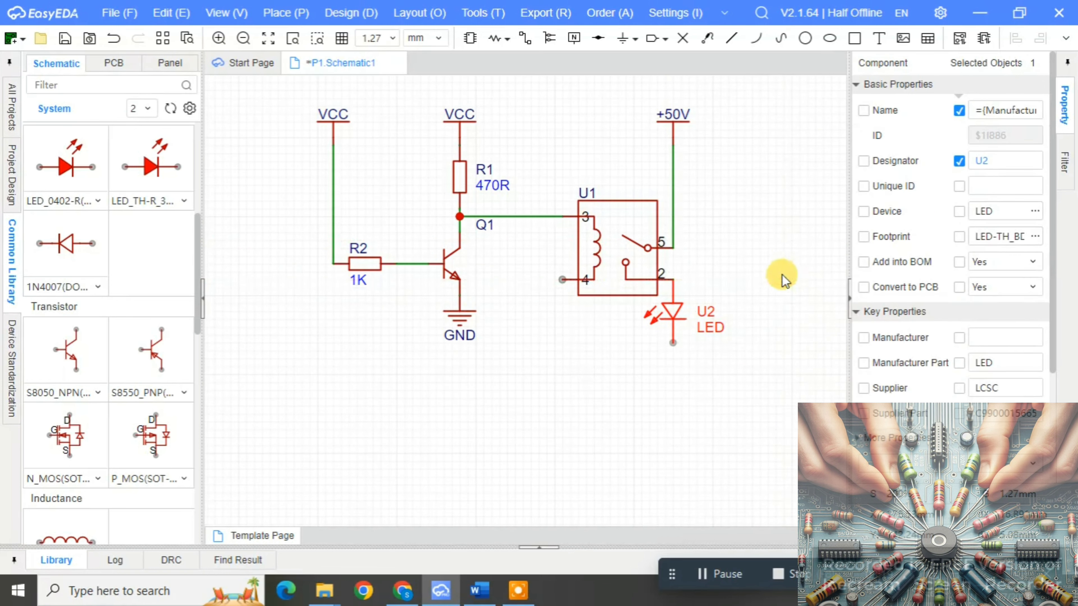
Step: Attach a ground symbol to the lower end of LED U2 and save the schematic
left_click(623, 39)
left_click(672, 343)
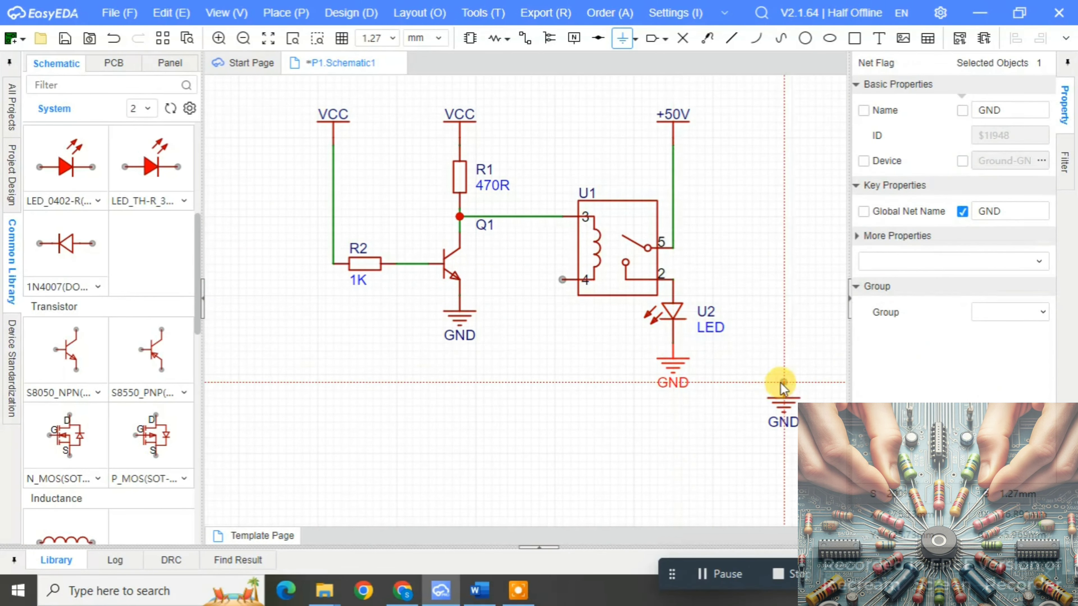
key("Escape")
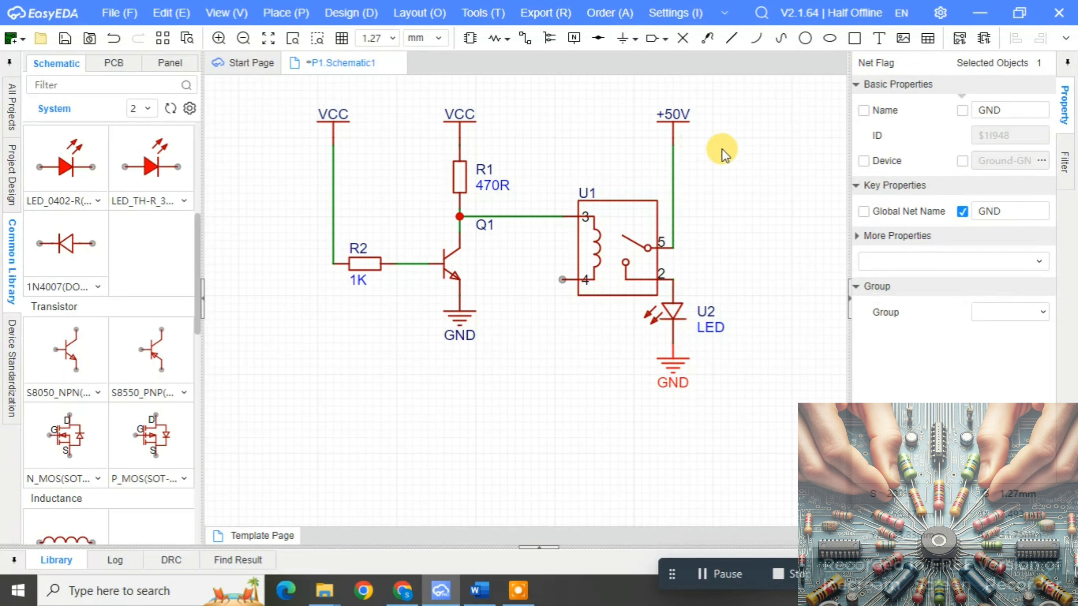
key("ctrl+s")
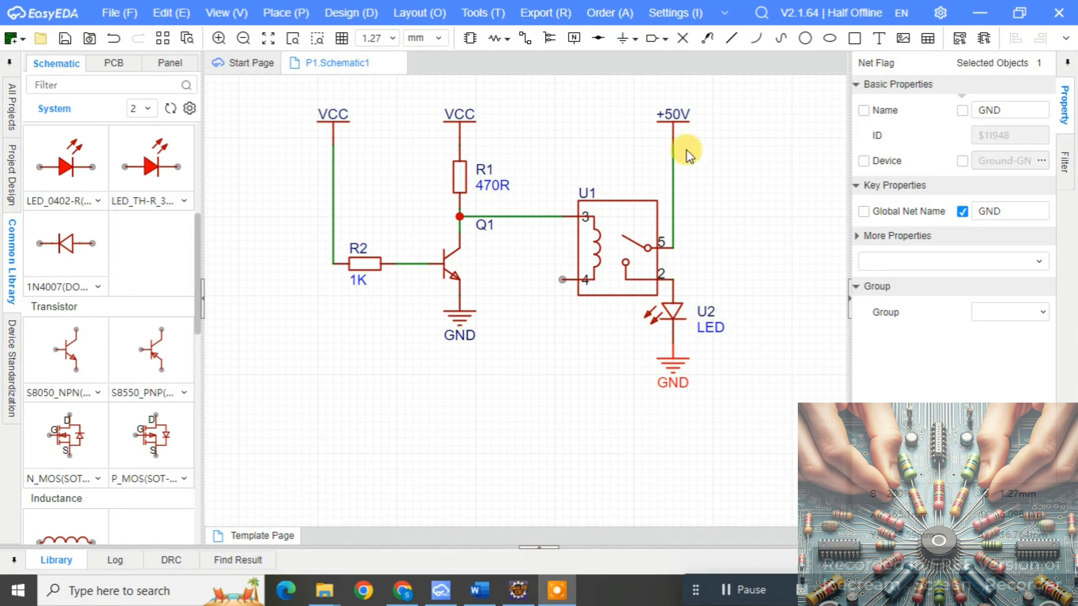
Step: Rename the power symbol connected to relay pin 5 as +5V
double_click(673, 116)
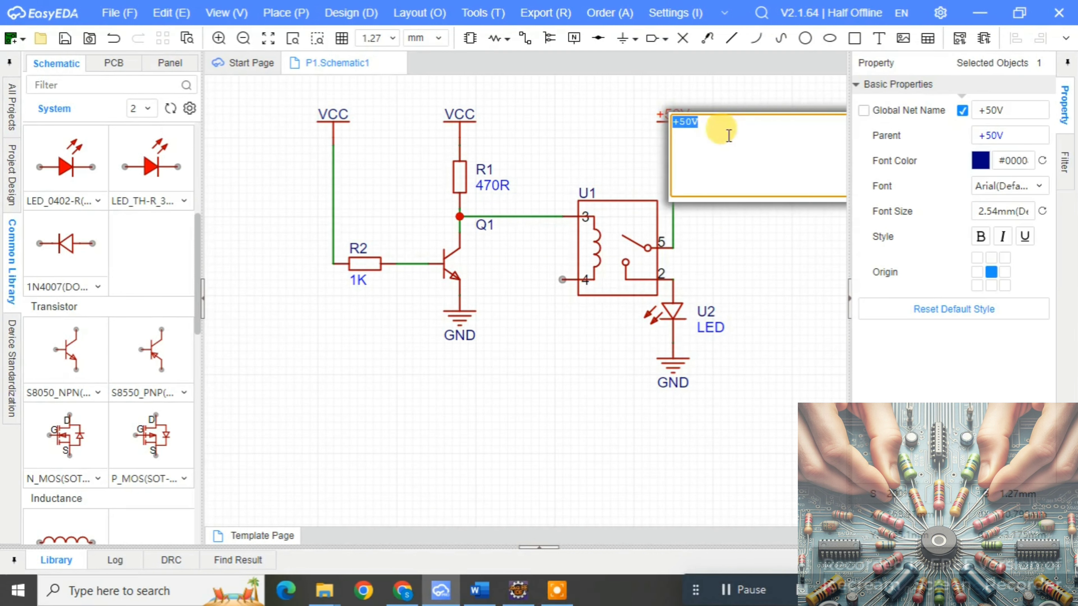
left_click(692, 123)
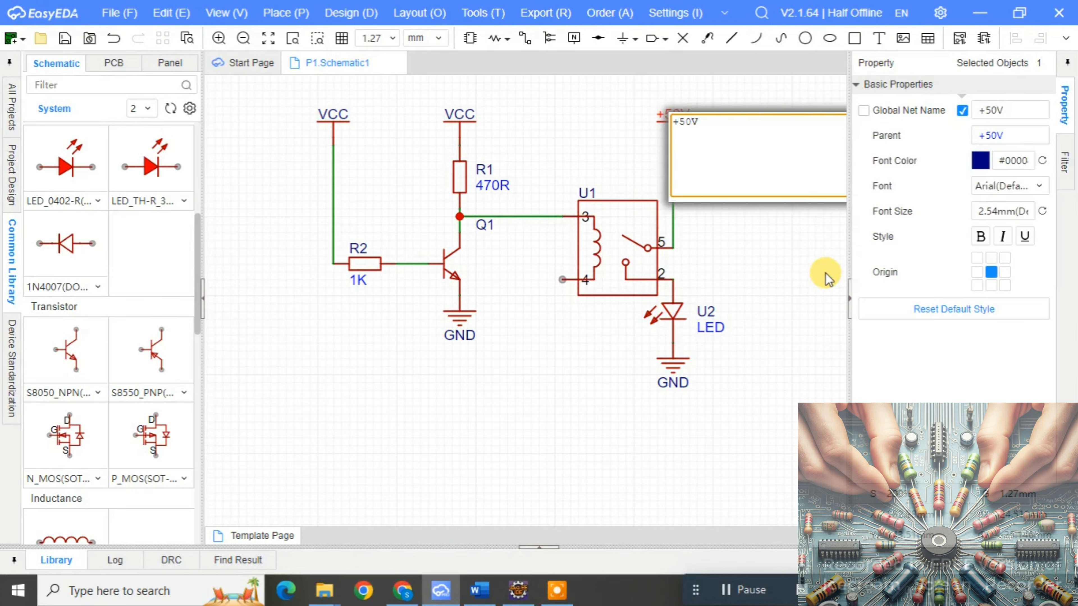
left_click(782, 293)
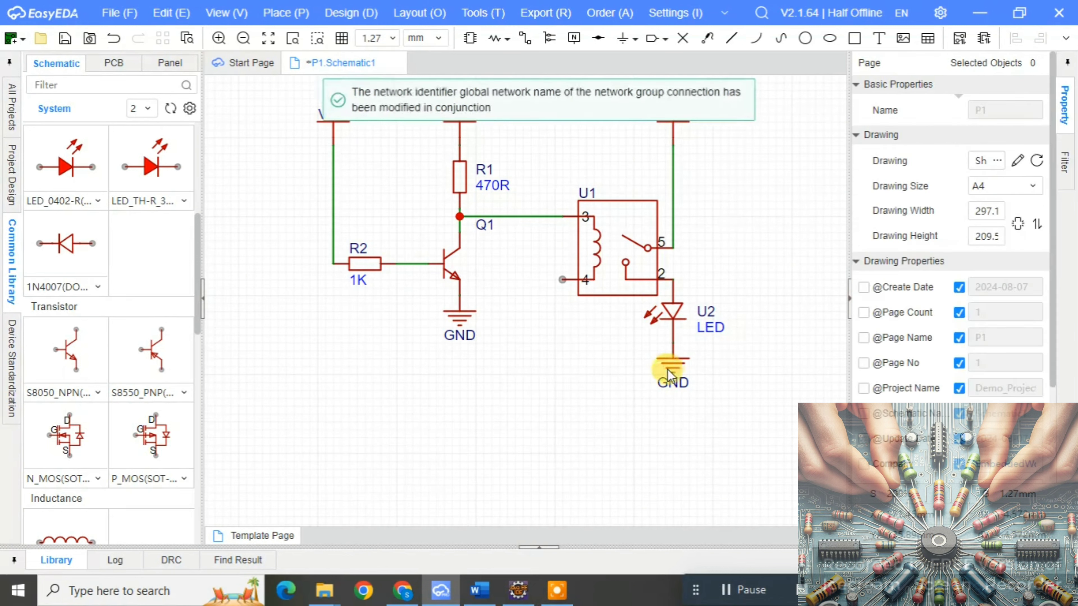
Step: Move LED U2 and its ground symbol together straight down, leaving a length of wire below relay pin 2
left_click(668, 312)
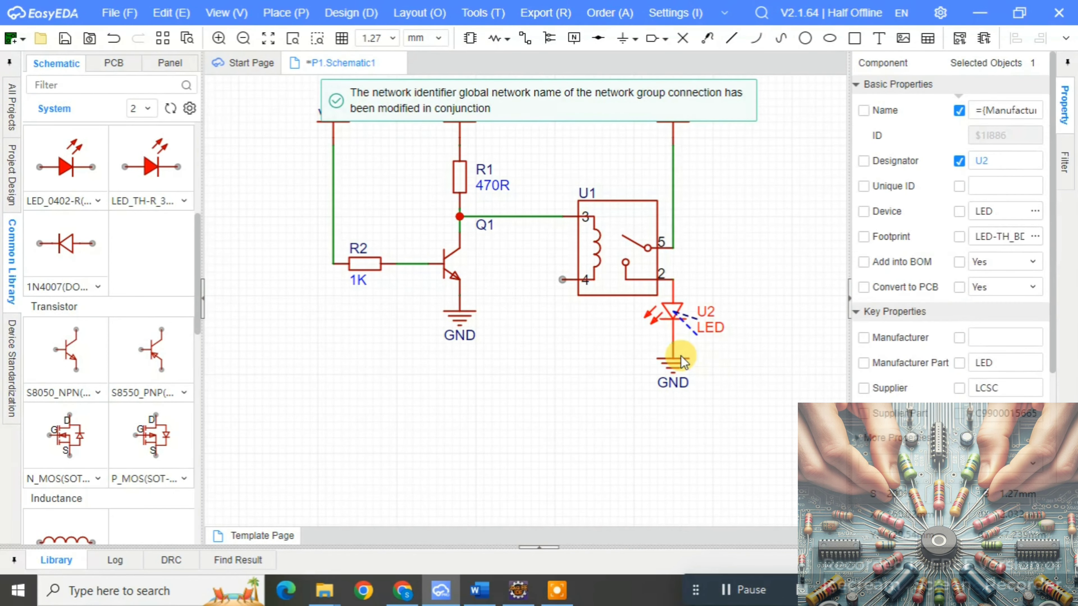
left_click(680, 369, "ctrl")
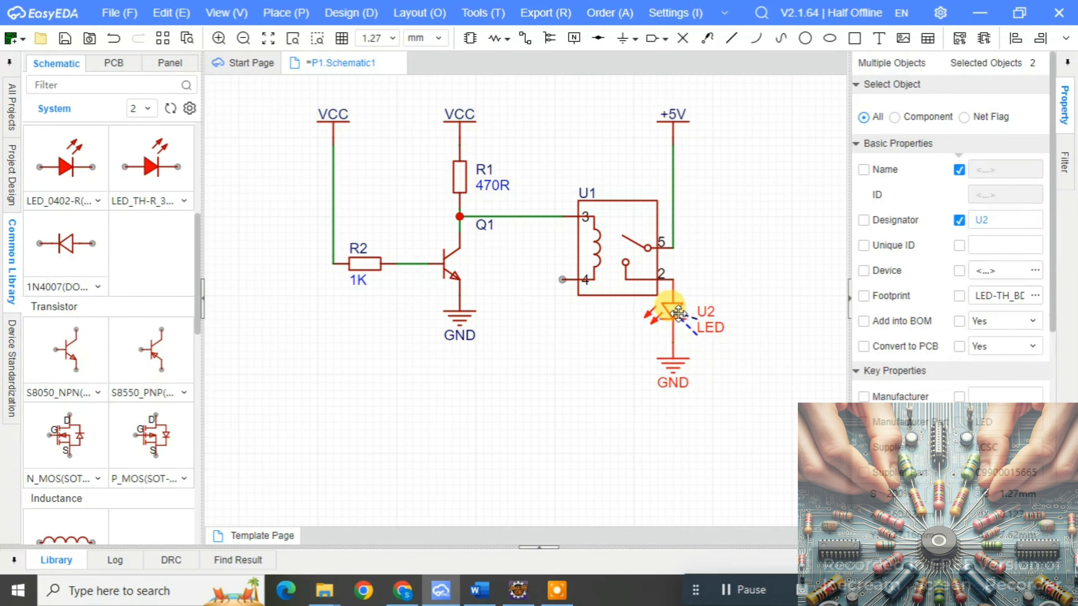
left_click_drag(680, 316, 680, 418)
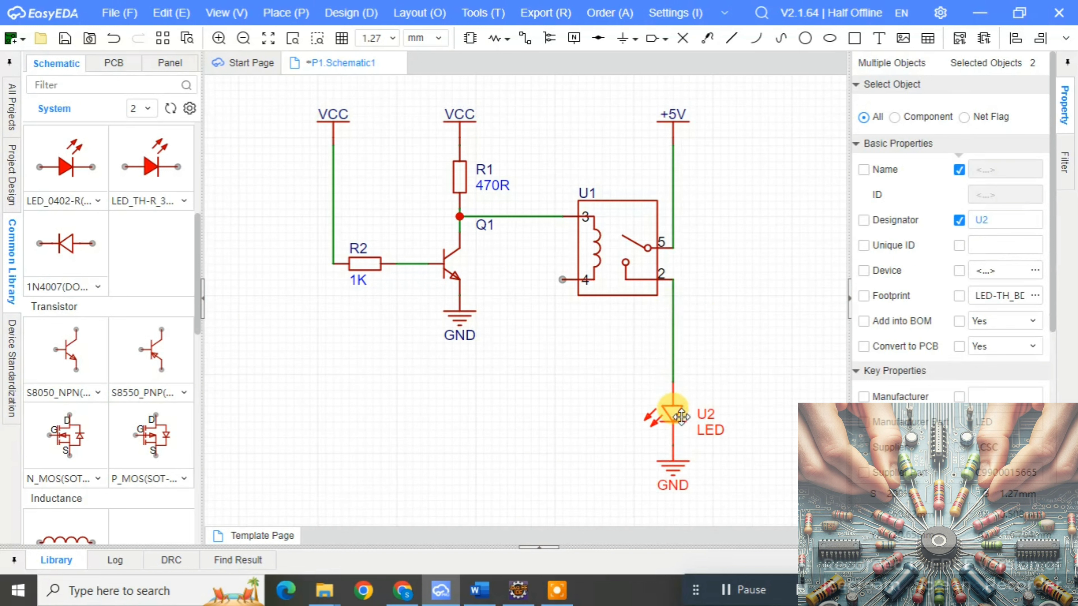
left_click(753, 289)
Step: Place a vertical resistor in the wire between relay pin 2 and LED U2 and set its value to 1K
left_click(493, 40)
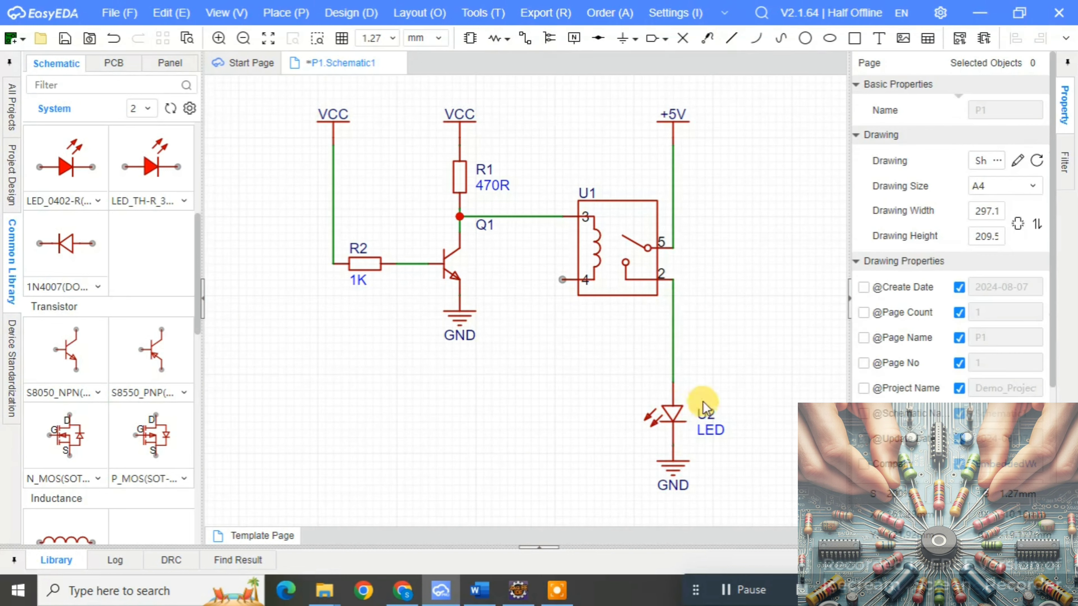
key("space")
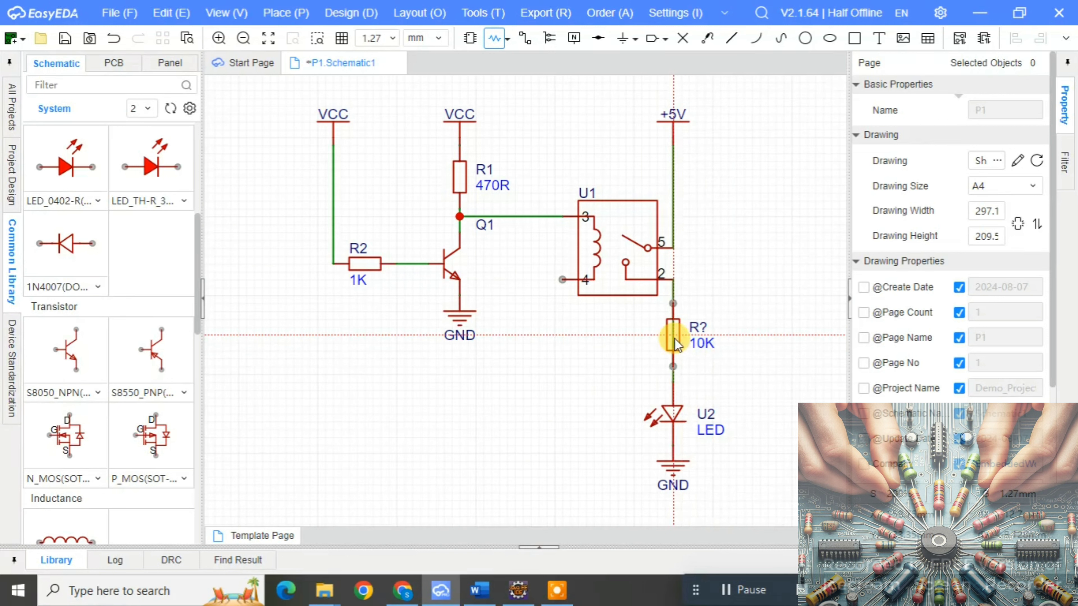
left_click(674, 340)
key("Escape")
double_click(704, 342)
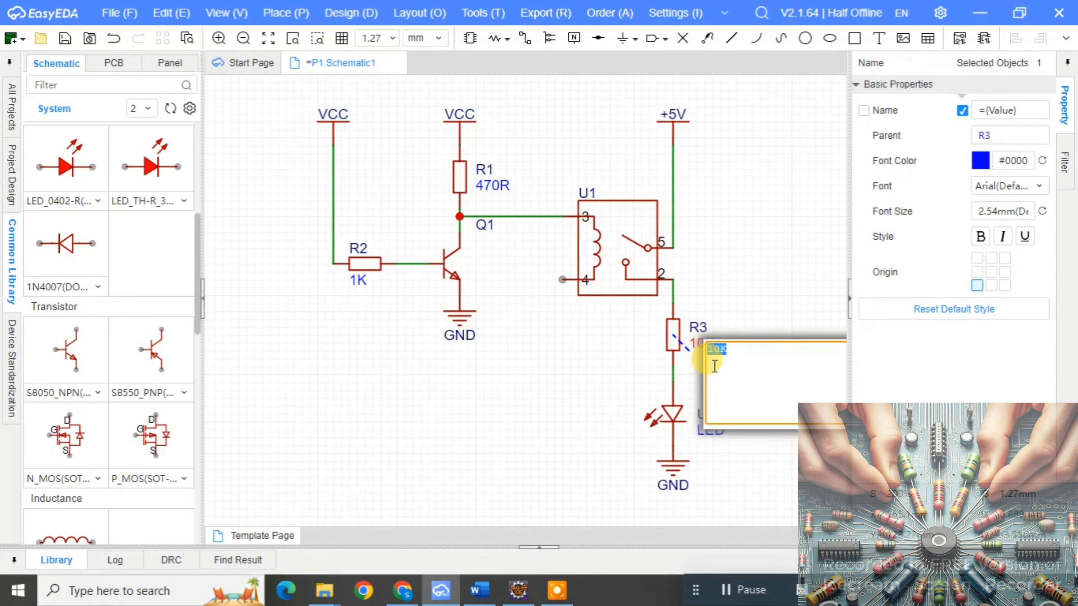
key("BackSpace")
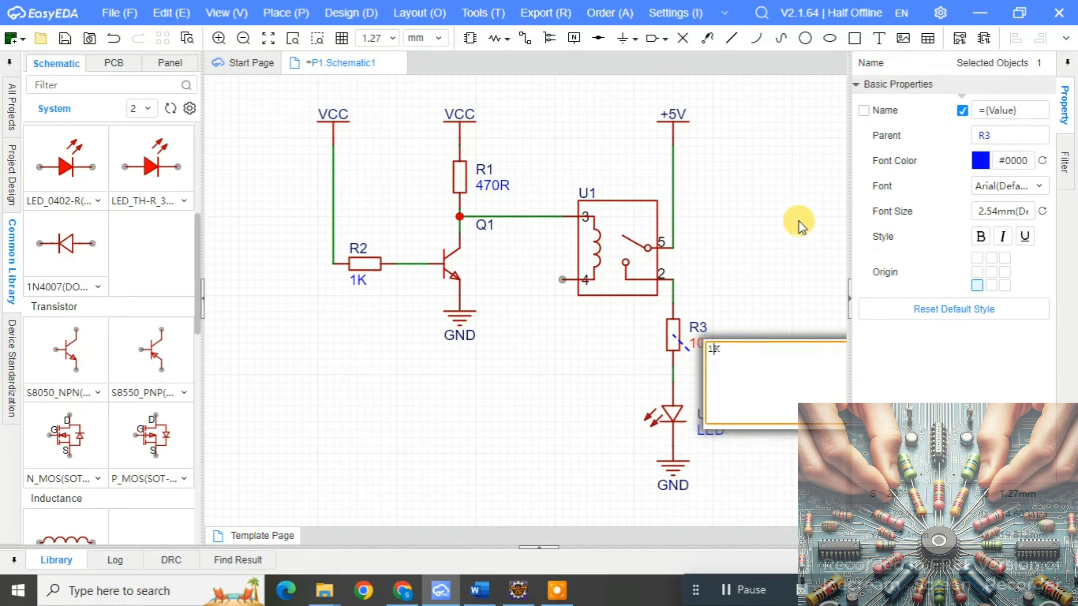
left_click(789, 234)
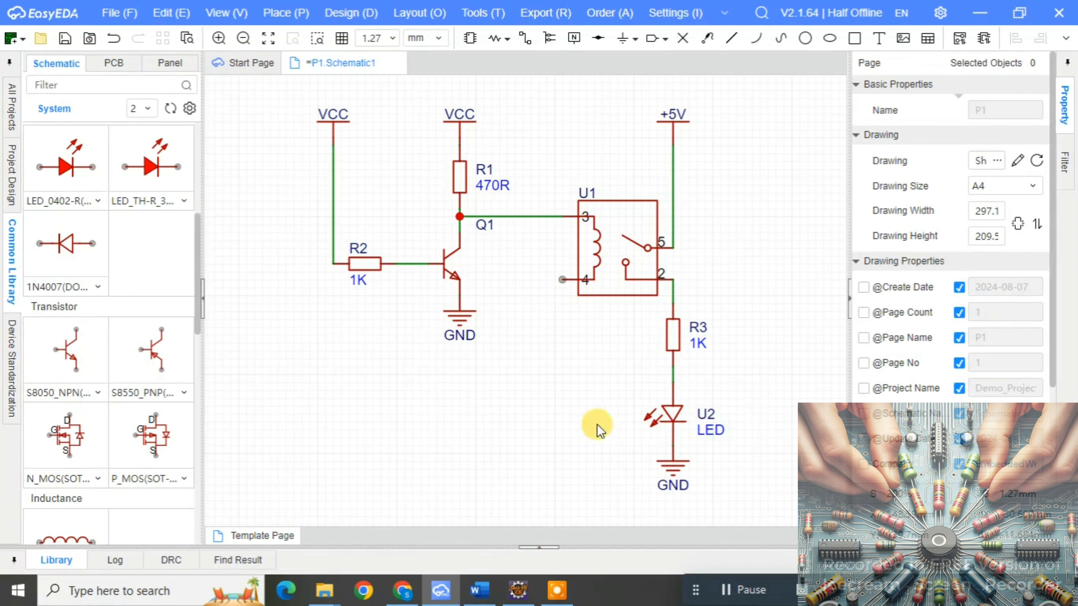
Step: Collapse the library and property panels to give the schematic the full width
left_click(849, 297)
left_click(203, 297)
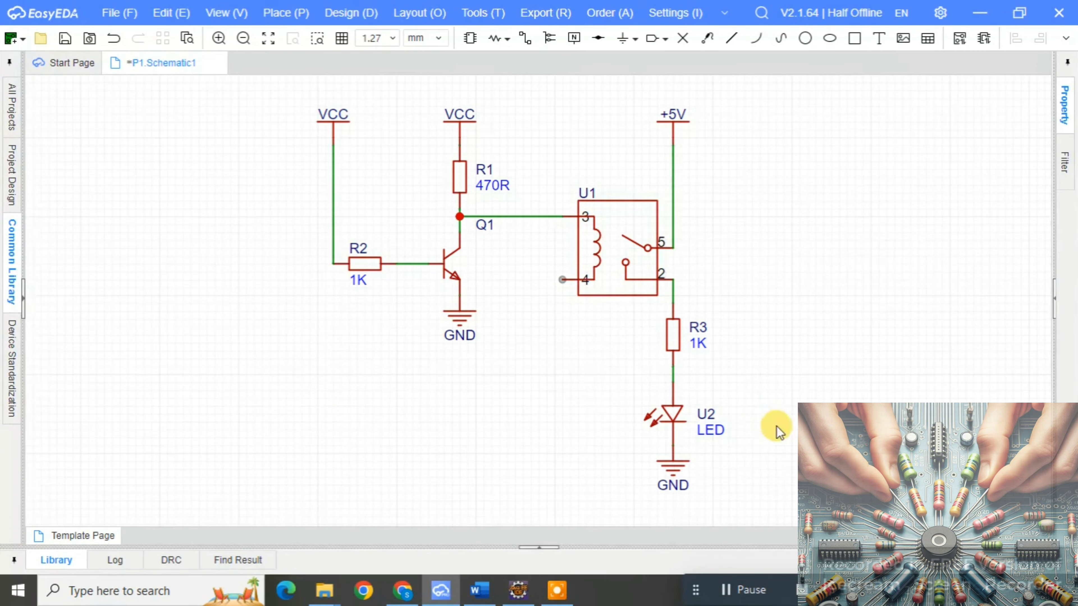
scroll(769, 339, "down", 2)
scroll(869, 327, "up", 2)
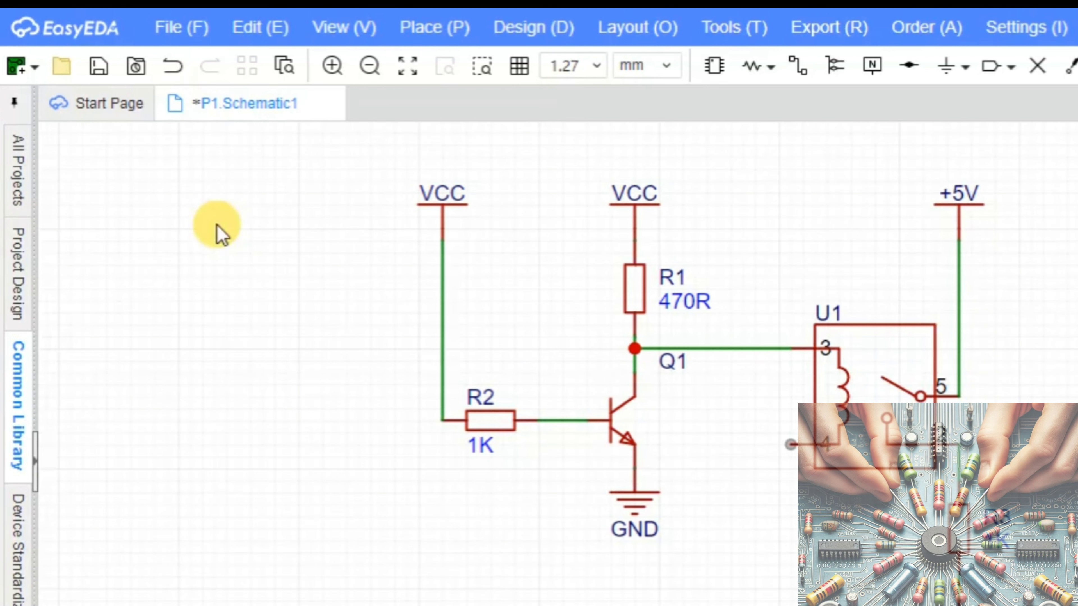
Step: Save the schematic and import its components U1, R1, R2, Q1, U2 and R3 into PCB1
key("ctrl+s")
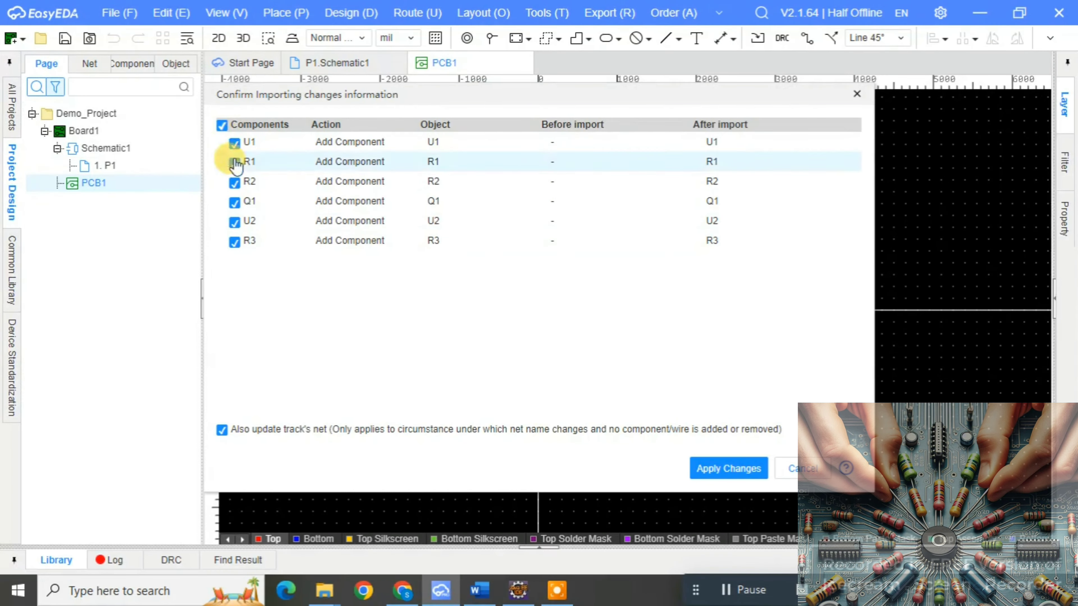
left_click(726, 469)
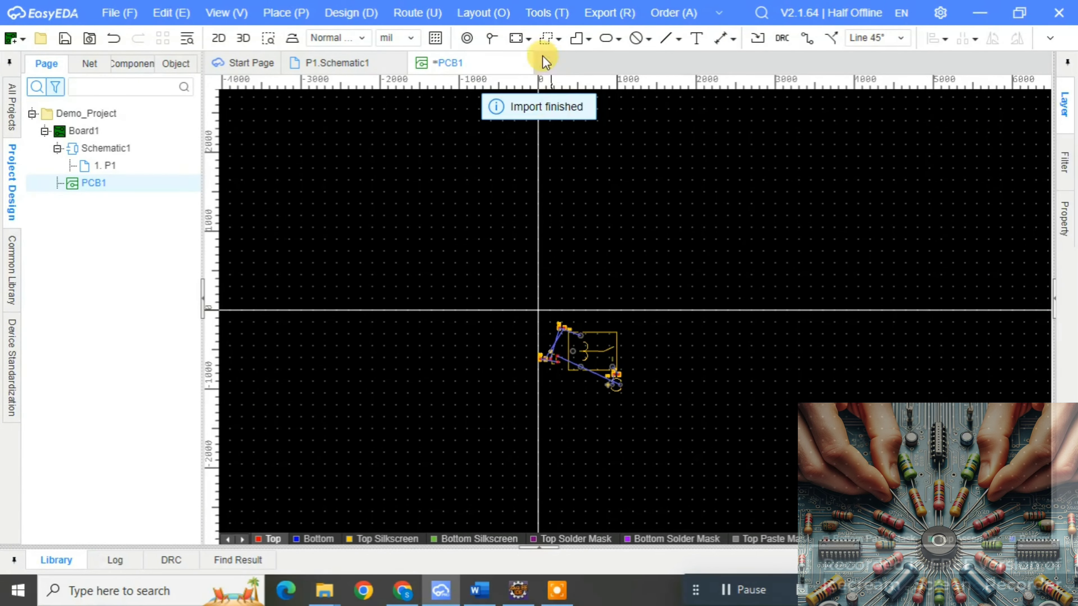
Step: Draw a circular board outline with a radius of about 1032.5 mil around the components, ignoring the DRC violation
left_click(520, 38)
left_click(538, 60)
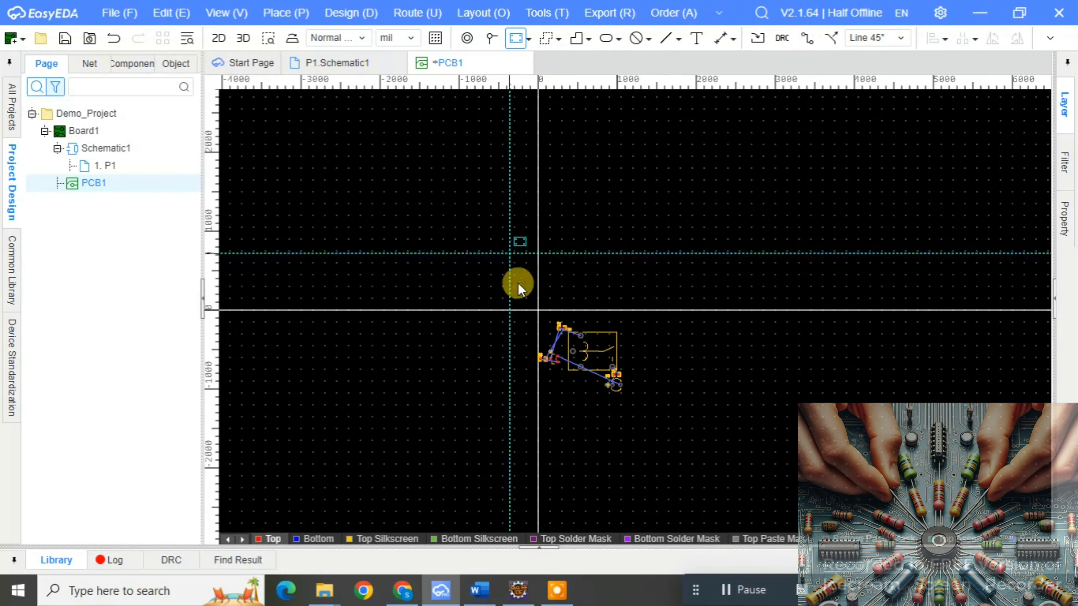
left_click(530, 40)
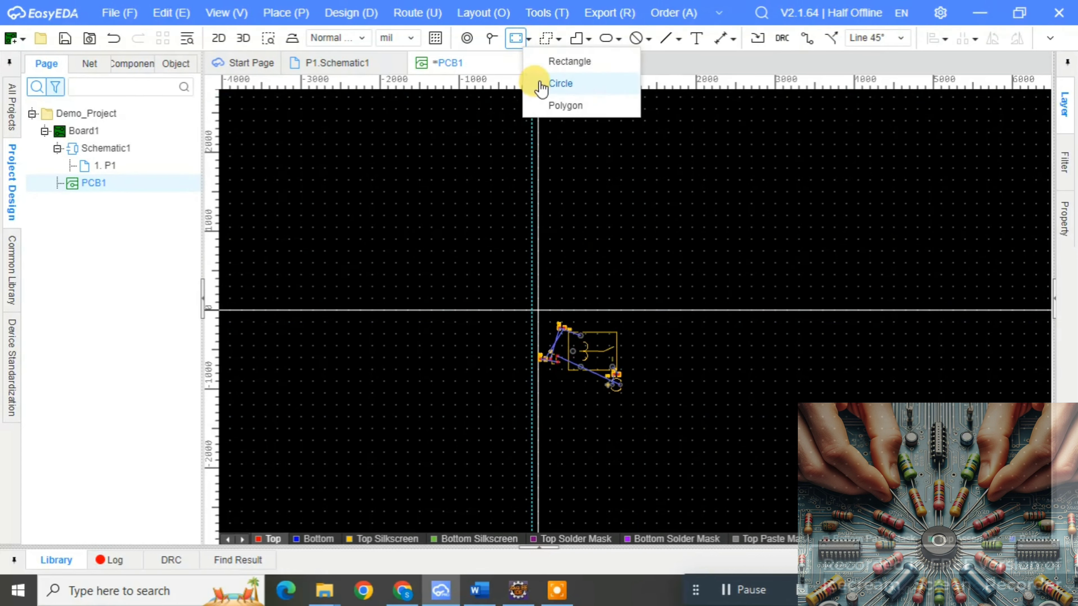
left_click(562, 66)
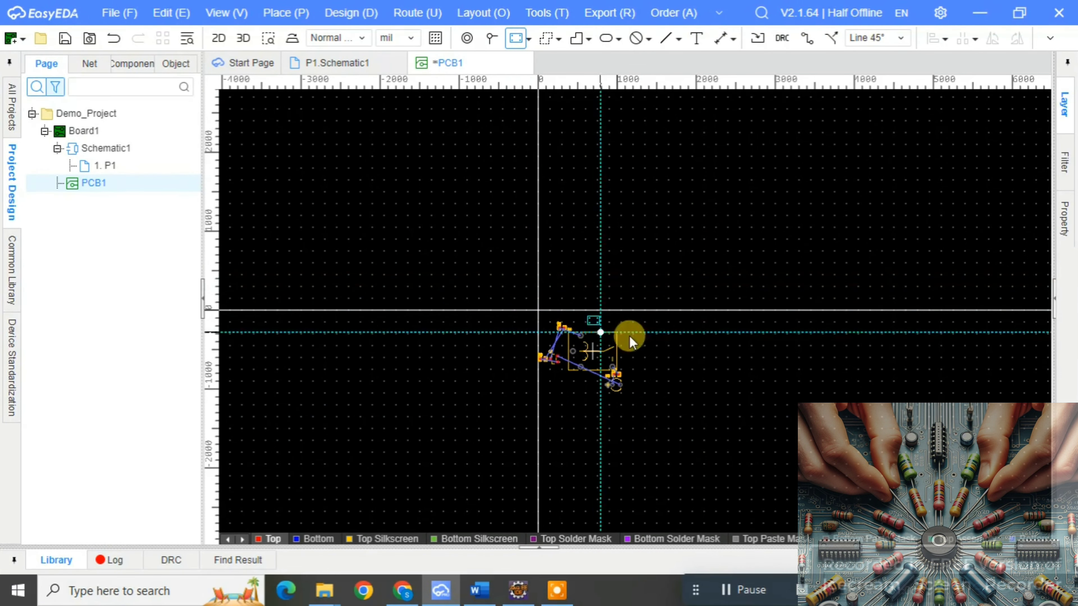
left_click(655, 366)
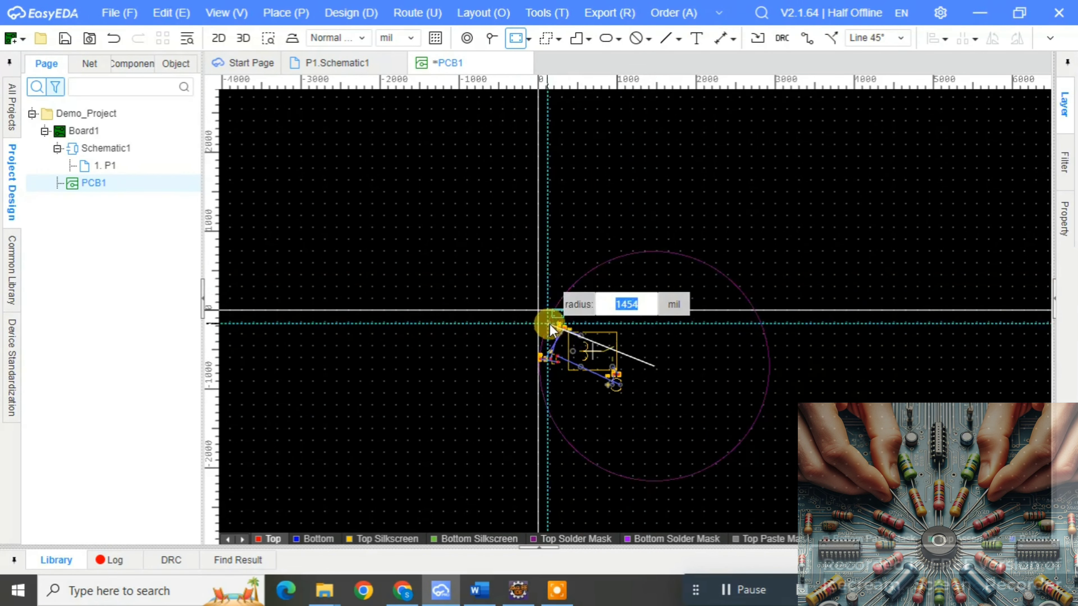
left_click(574, 336)
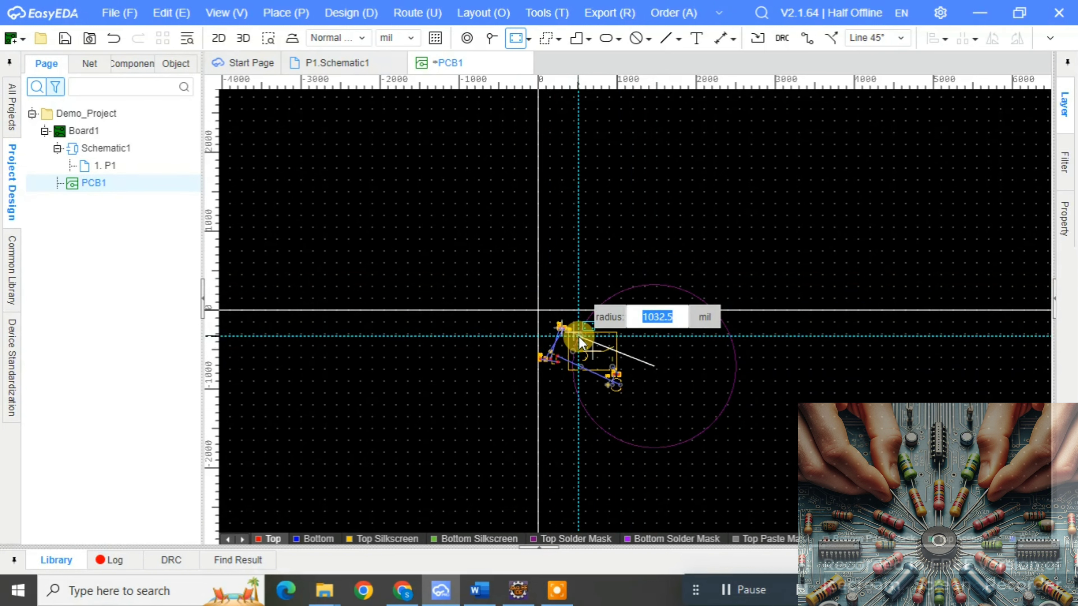
left_click(578, 337)
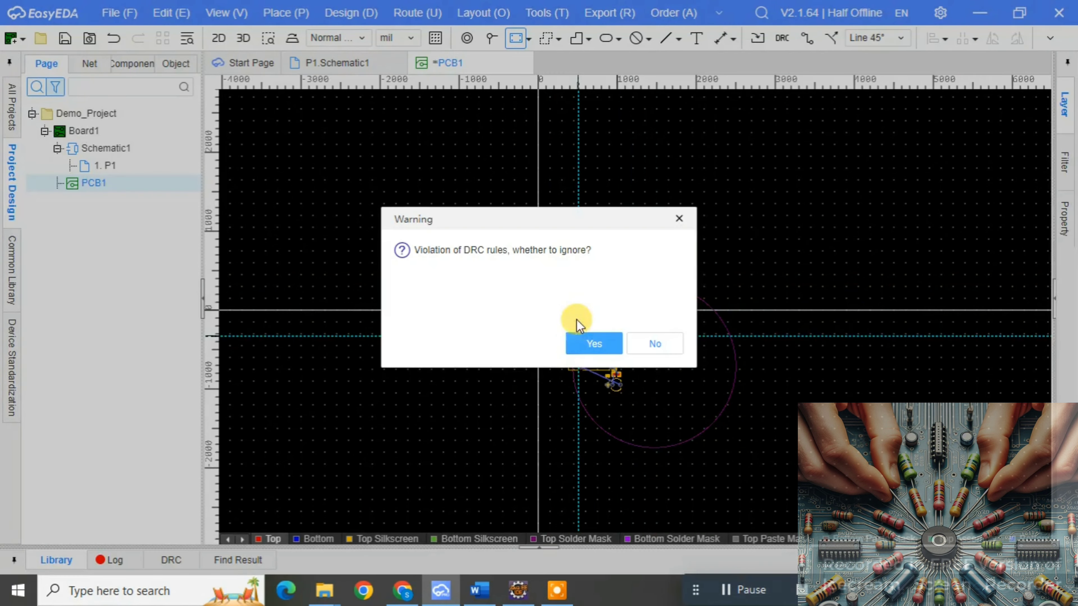
left_click(594, 344)
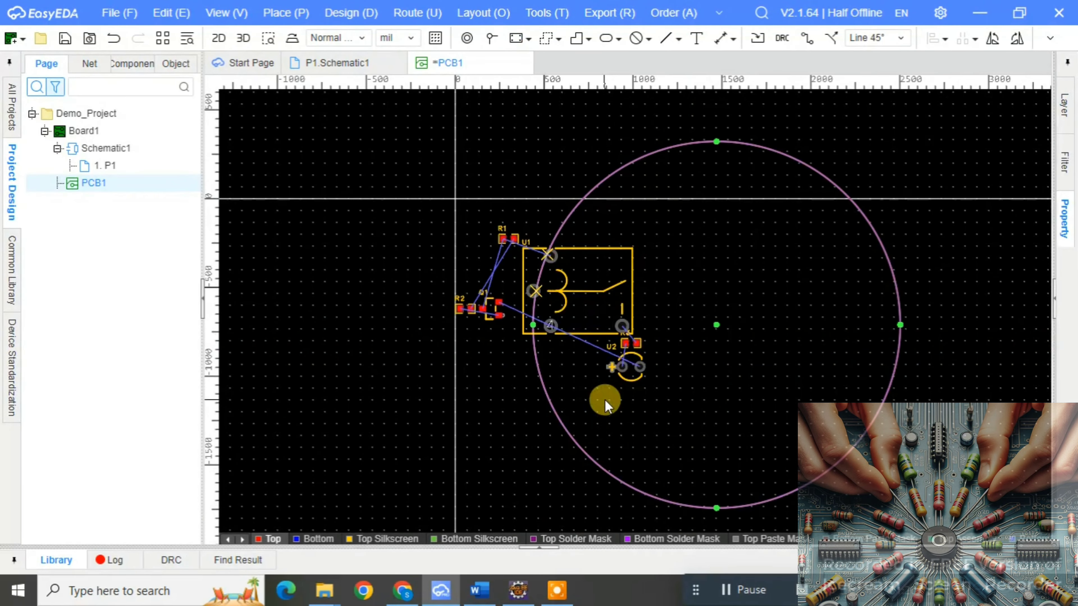
Step: Move relay U1, LED U2, R3 and the group of R1, R2 and Q1 inside the circular board outline
scroll(605, 399, "up", 2)
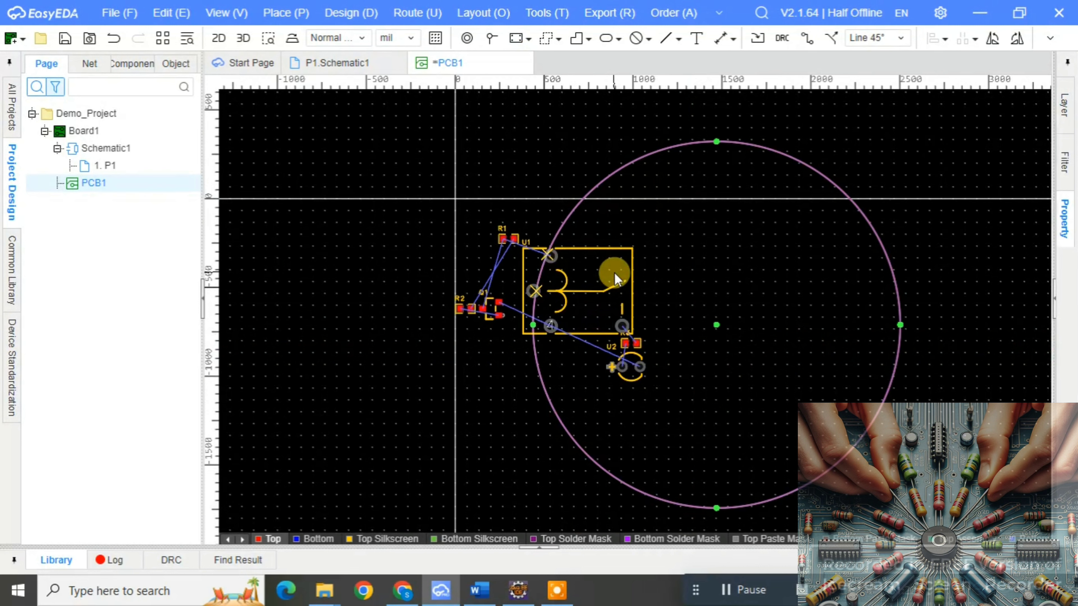
left_click_drag(614, 272, 752, 222)
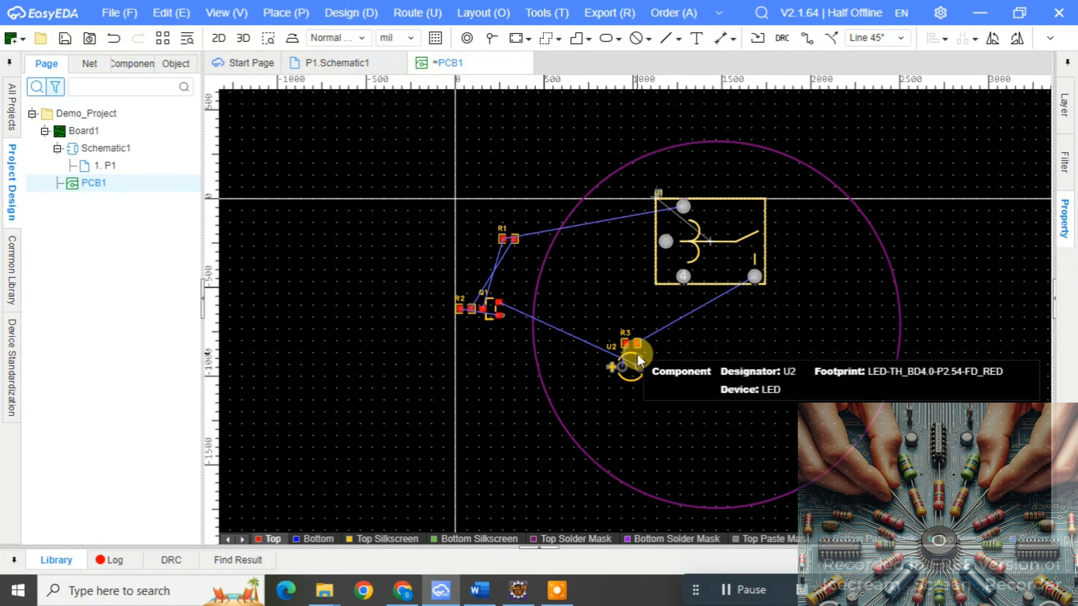
left_click_drag(637, 354, 709, 363)
left_click_drag(636, 339, 789, 315)
left_click_drag(441, 209, 525, 351)
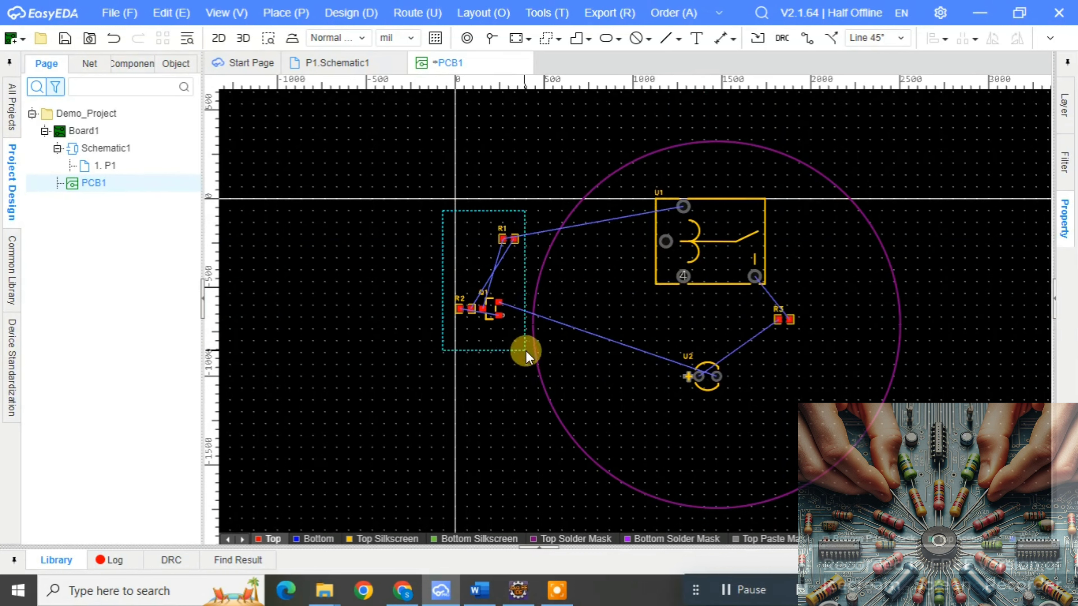
left_click_drag(487, 303, 662, 382)
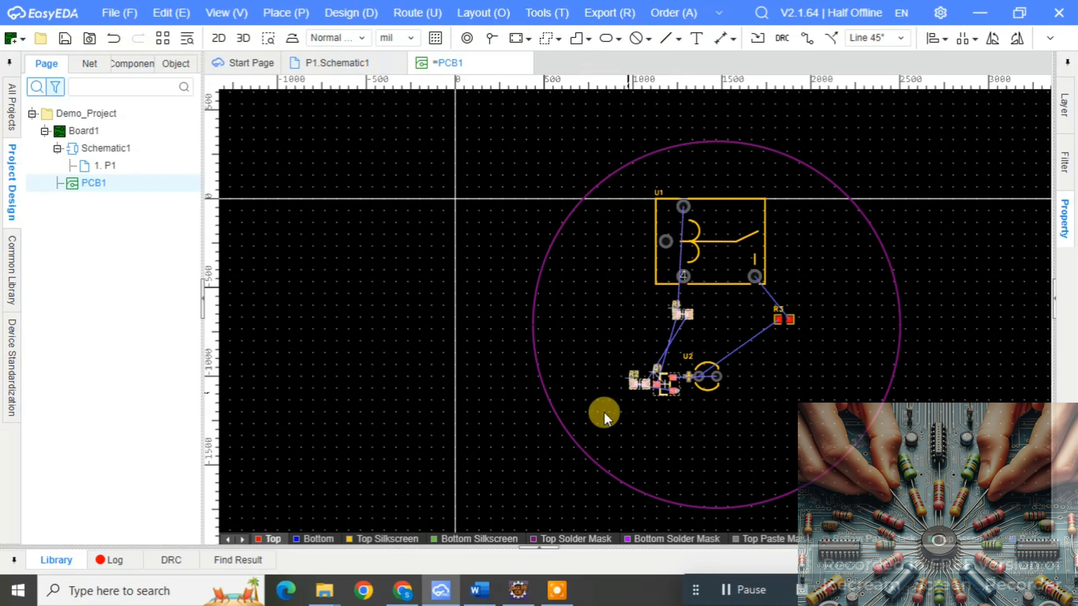
left_click(771, 375)
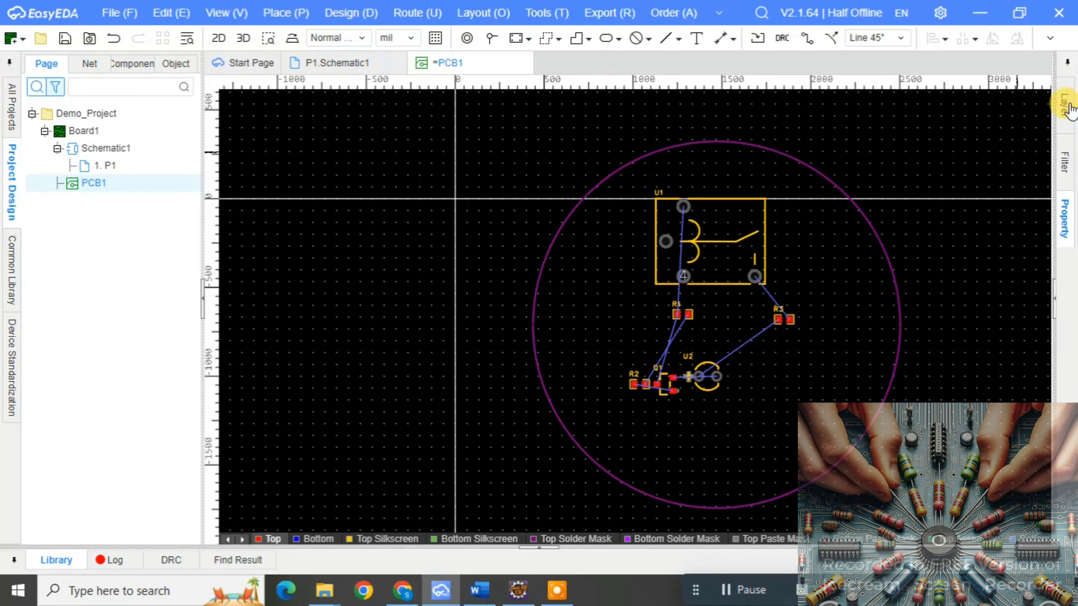
Step: Try the Bottom Layer and the Top Silkscreen Layer as active layers and return to the Top Layer
left_click(1066, 121)
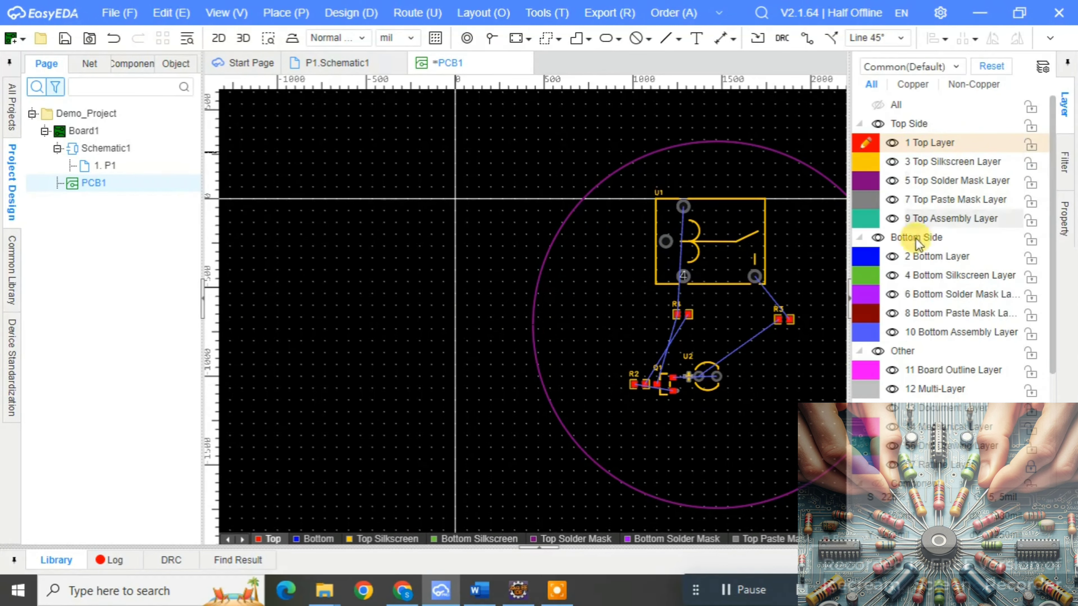
left_click(861, 258)
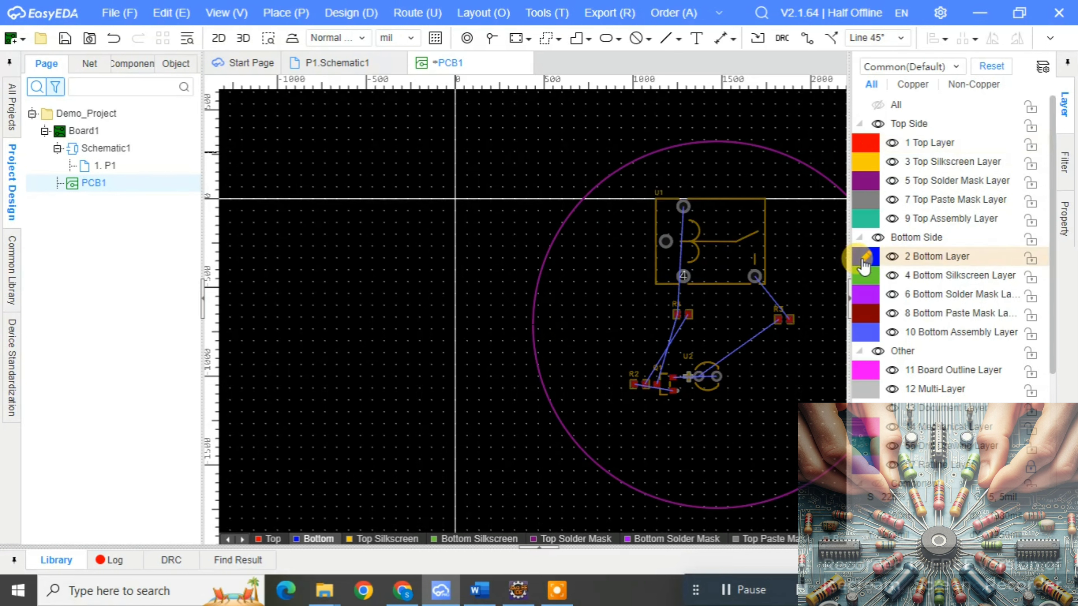
left_click(976, 85)
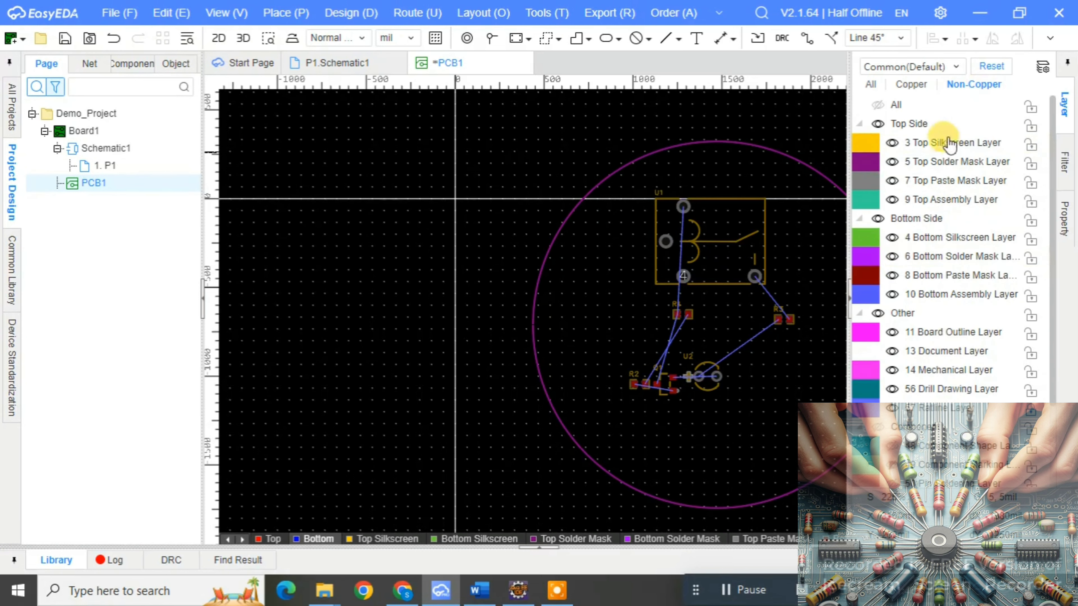
left_click(864, 148)
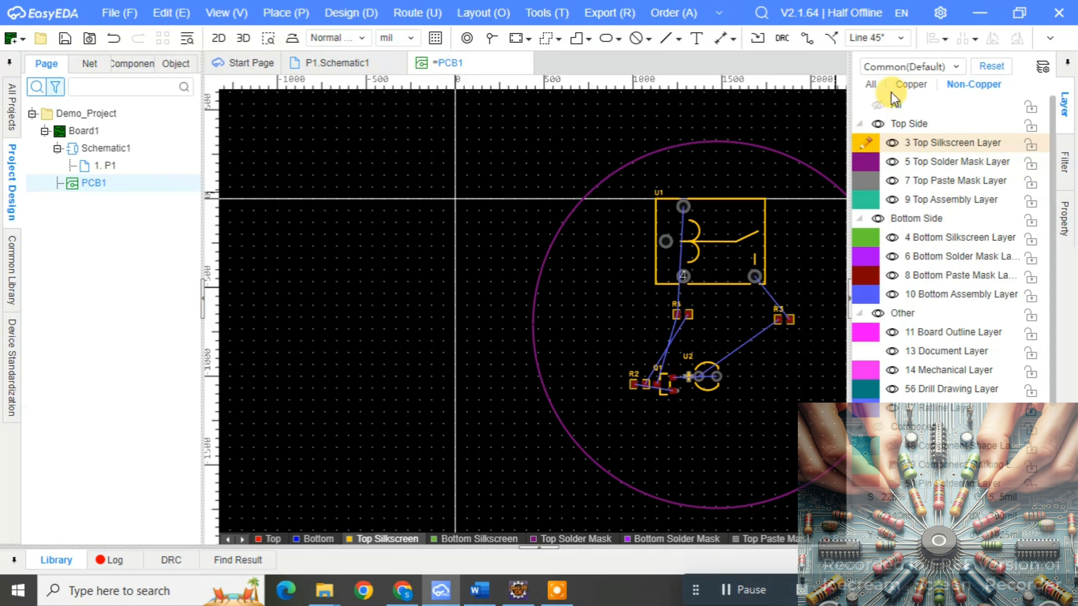
left_click(904, 85)
left_click(870, 144)
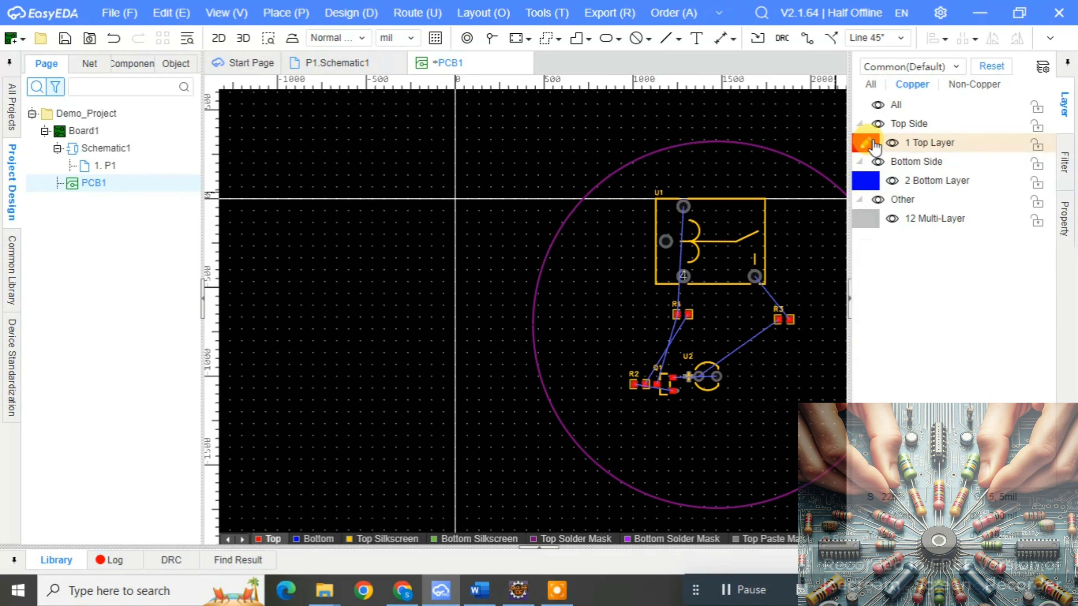
Step: Flip R1, R2, R3 and Q1 to the other side of the board and make the Bottom Layer active
left_click(791, 323)
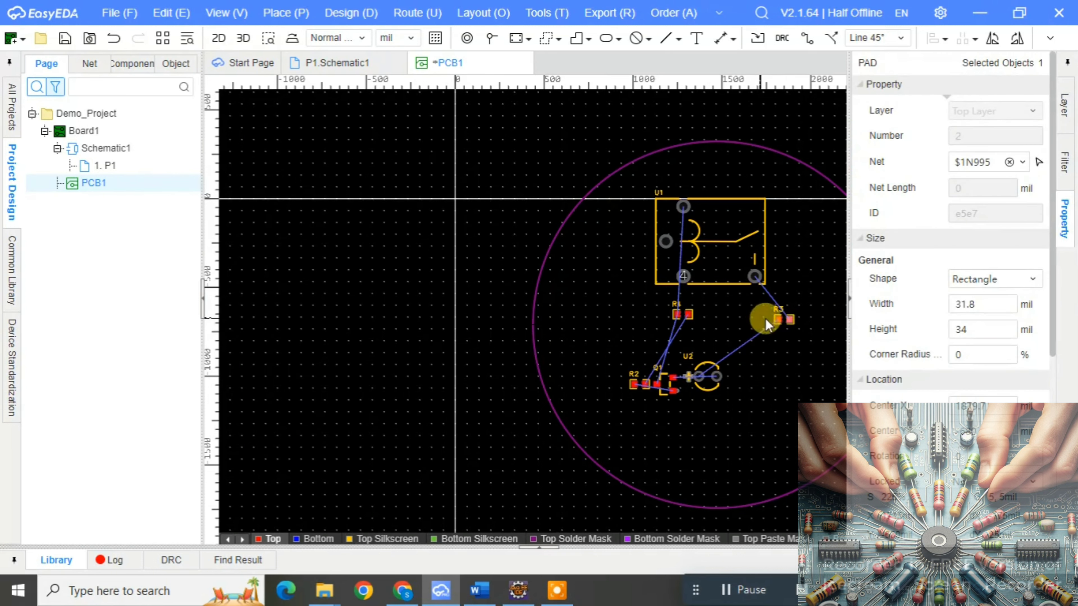
left_click(687, 311, "ctrl")
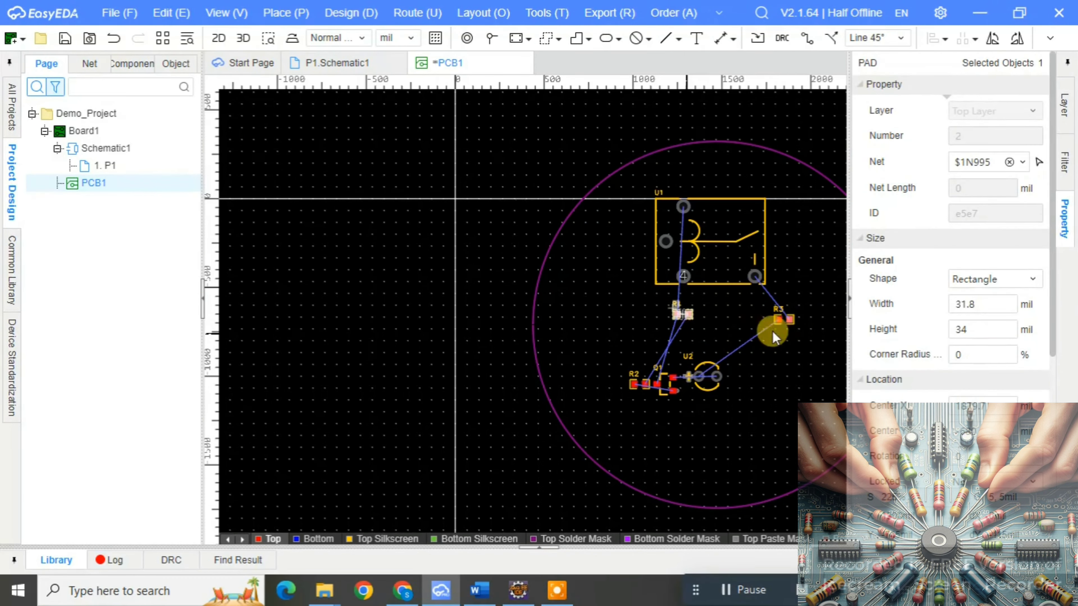
left_click(671, 388, "ctrl")
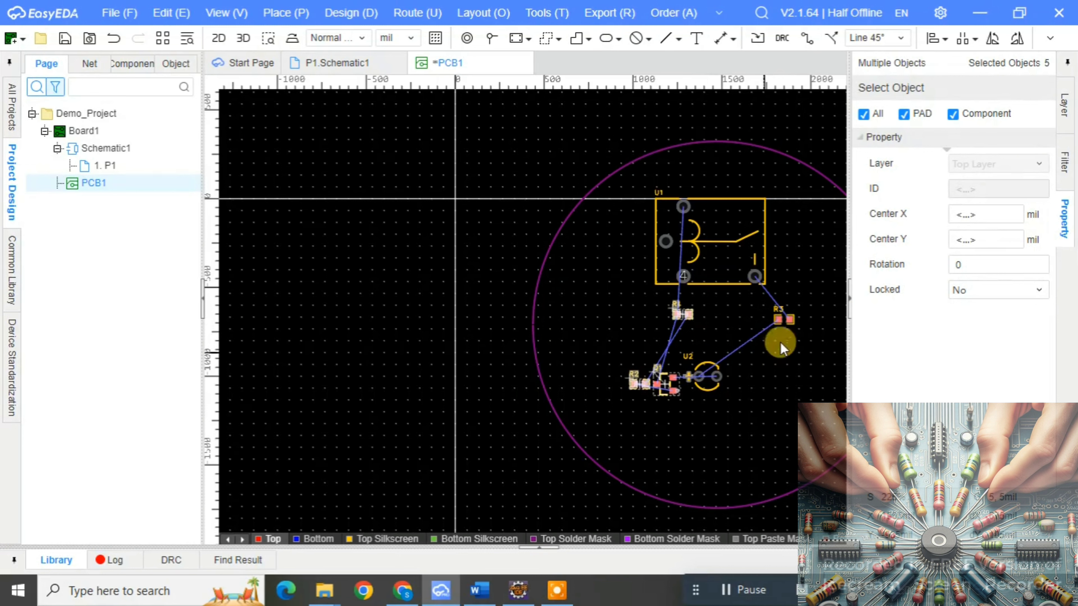
left_click(791, 324, "ctrl")
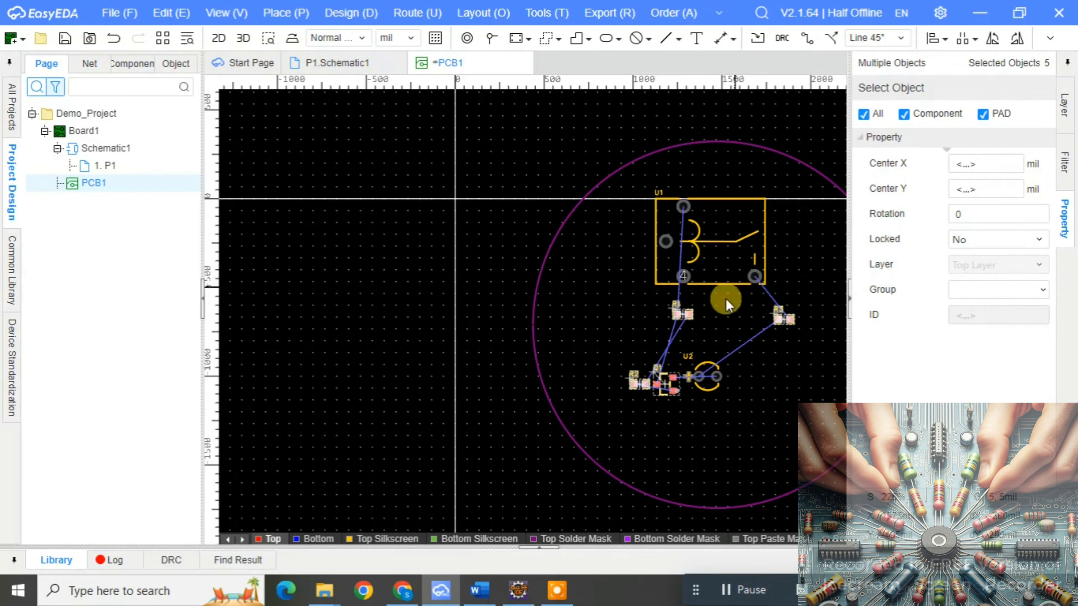
left_click(1068, 111)
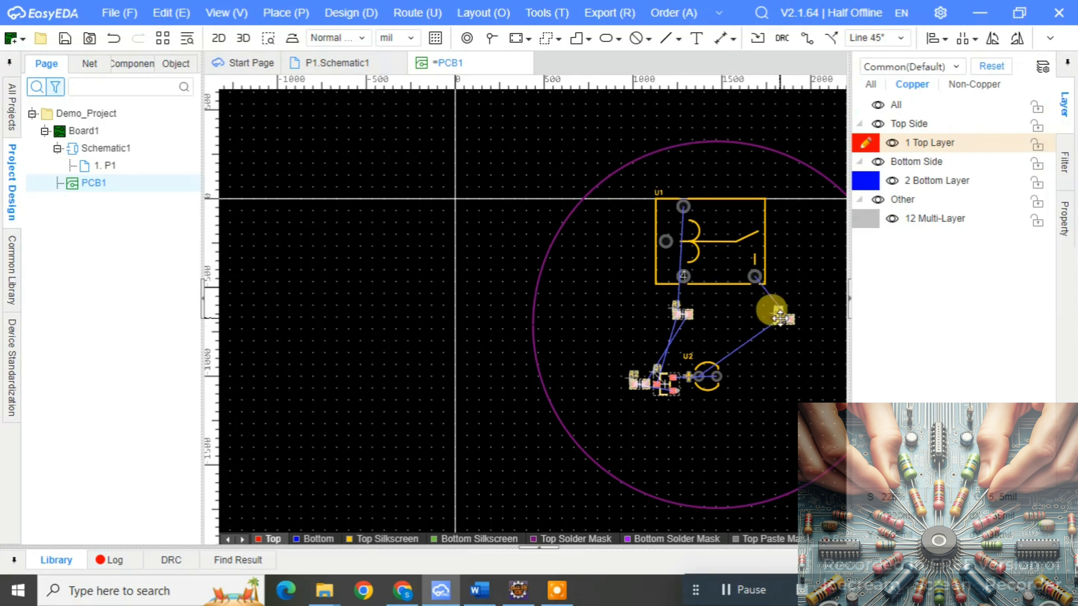
right_click(780, 317)
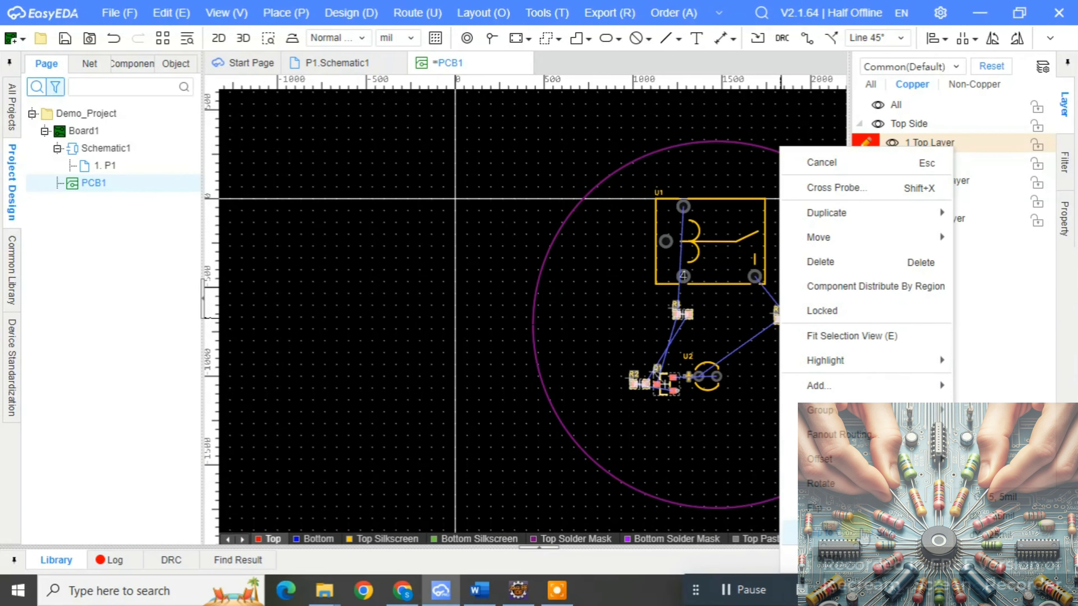
left_click(844, 548)
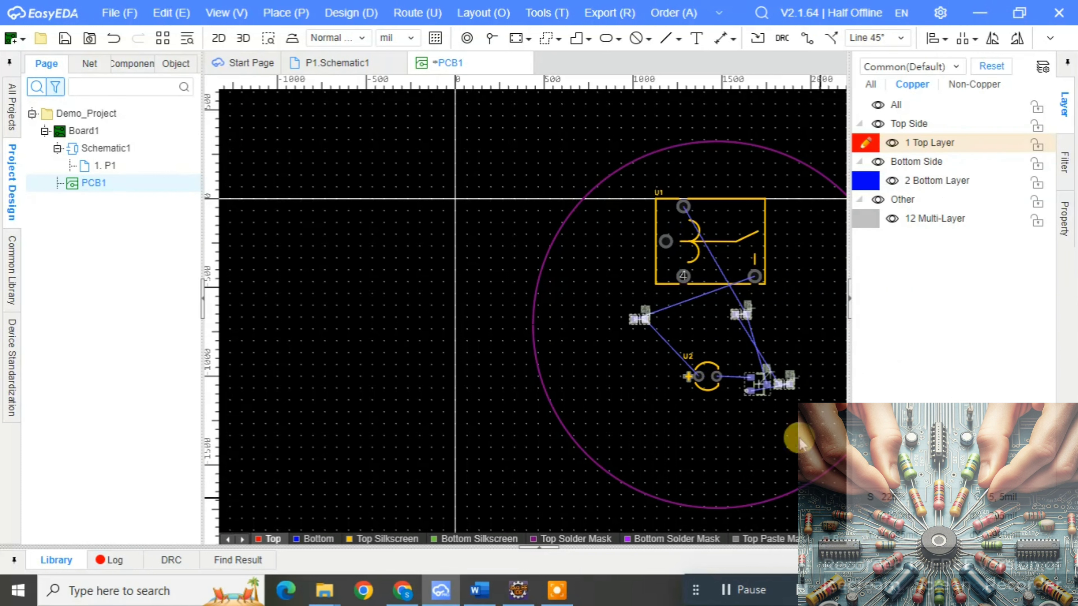
left_click(865, 182)
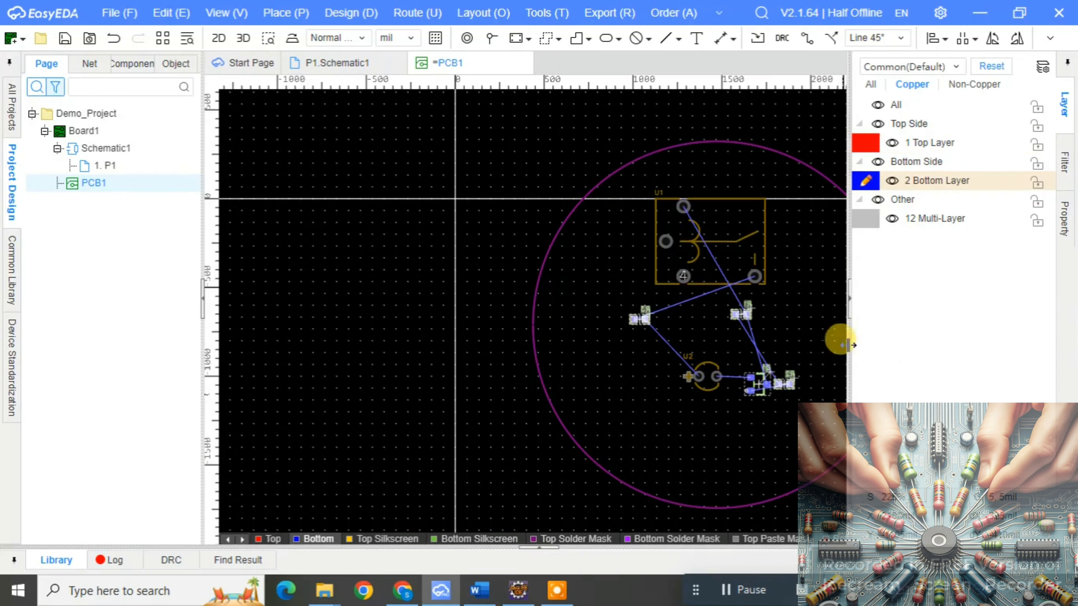
Step: Place R3 just below relay pin 2 and put LED U2 to its right, rotated to 270 degrees
scroll(793, 341, "down", 2)
scroll(836, 335, "up", 3)
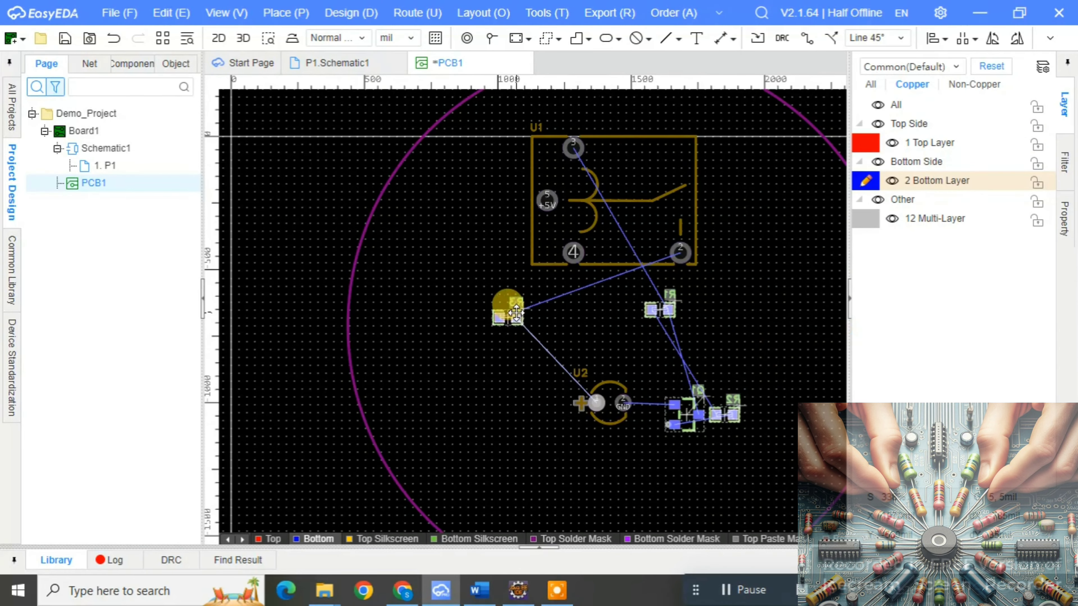
left_click_drag(516, 314, 693, 270)
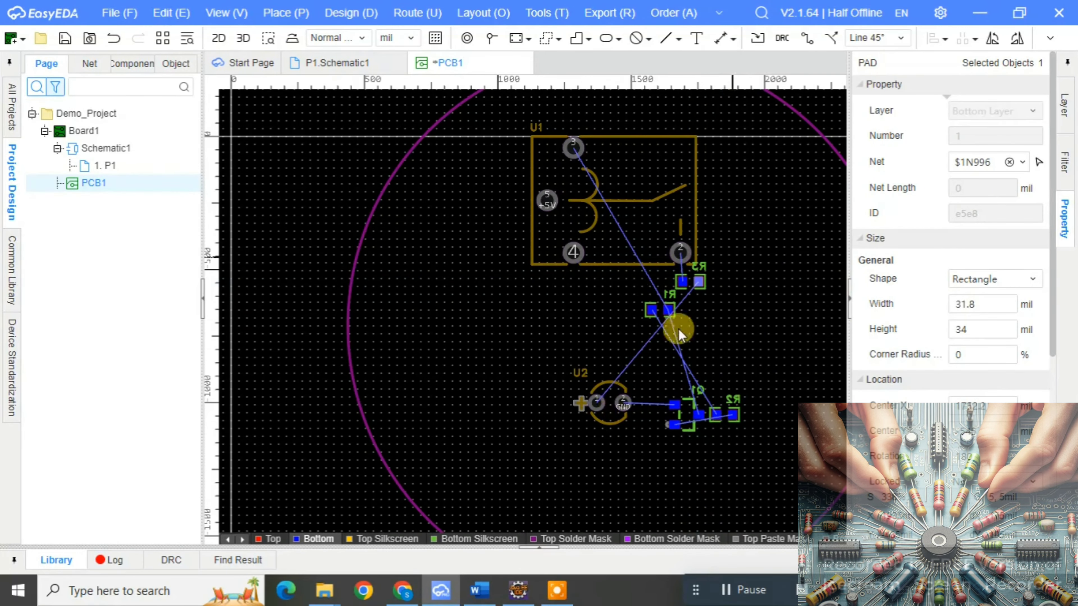
left_click_drag(614, 390, 749, 278)
key("space")
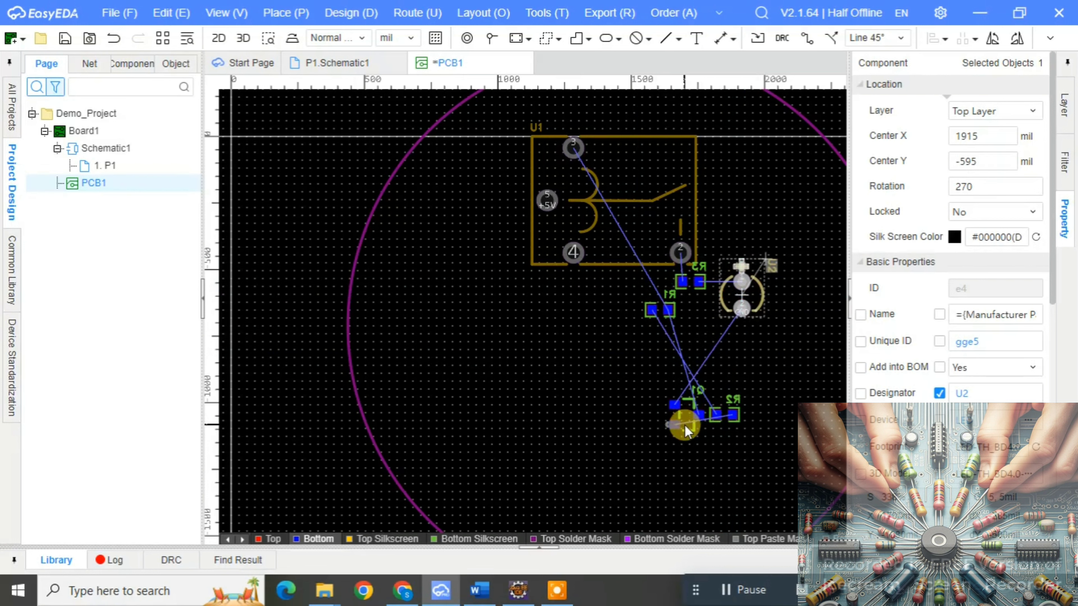
Step: Rotate transistor Q1 half a turn, move it below R3, and place R2 upright between them at 270 degrees
key("space")
key("space")
left_click_drag(685, 424, 710, 360)
left_click(712, 413)
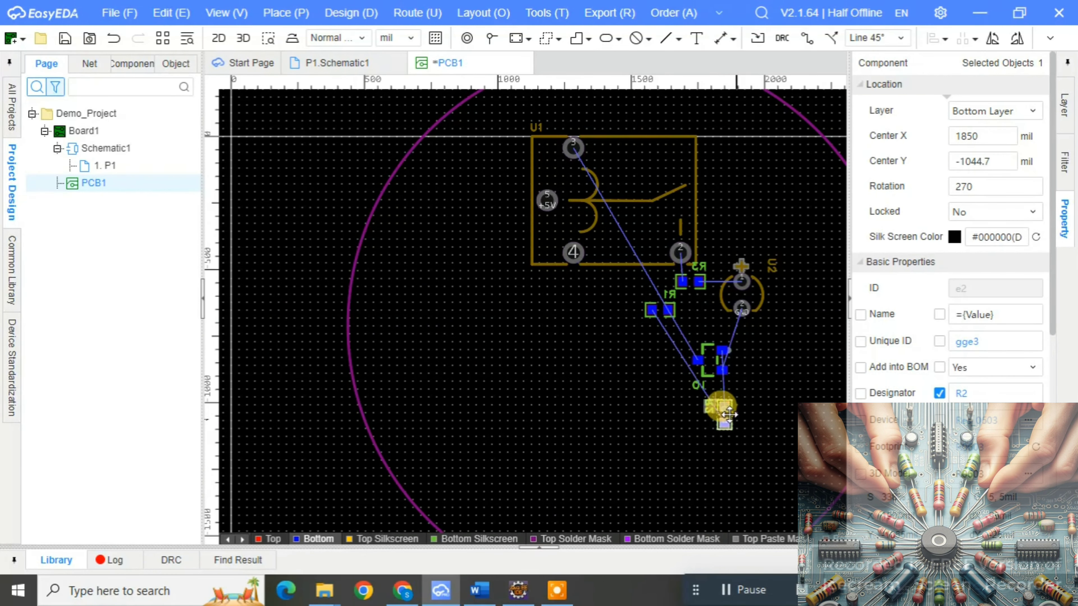
left_click_drag(729, 413, 700, 308)
Step: Shift LED U2, R3, R2, Q1 and R1 up into a compact cluster along the right side of relay U1
left_click_drag(763, 290, 783, 154)
left_click_drag(700, 276, 723, 146)
left_click_drag(712, 320, 722, 186)
left_click_drag(714, 360, 727, 236)
left_click_drag(674, 310, 697, 199)
left_click_drag(663, 116, 794, 268)
mouse_move(726, 199)
left_mouse_down()
mouse_move(724, 214)
mouse_move(725, 203)
left_mouse_up()
Step: Move R1, R2, R3 and Q1 together inside the relay's footprint area and set LED U2 against the relay's right edge
left_click(712, 153)
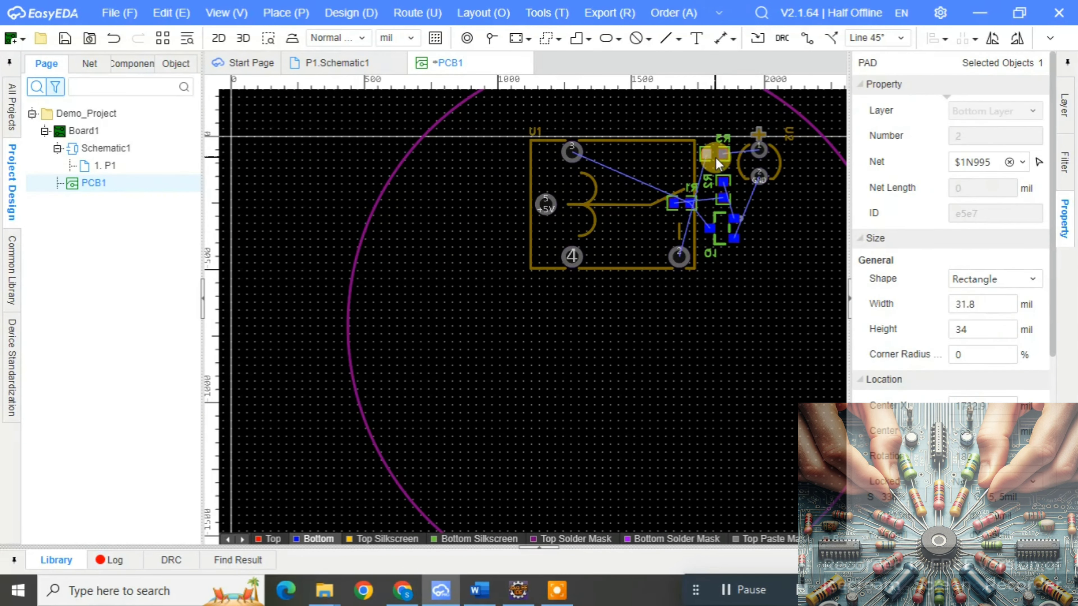
left_click(715, 157)
left_click(678, 203, "ctrl")
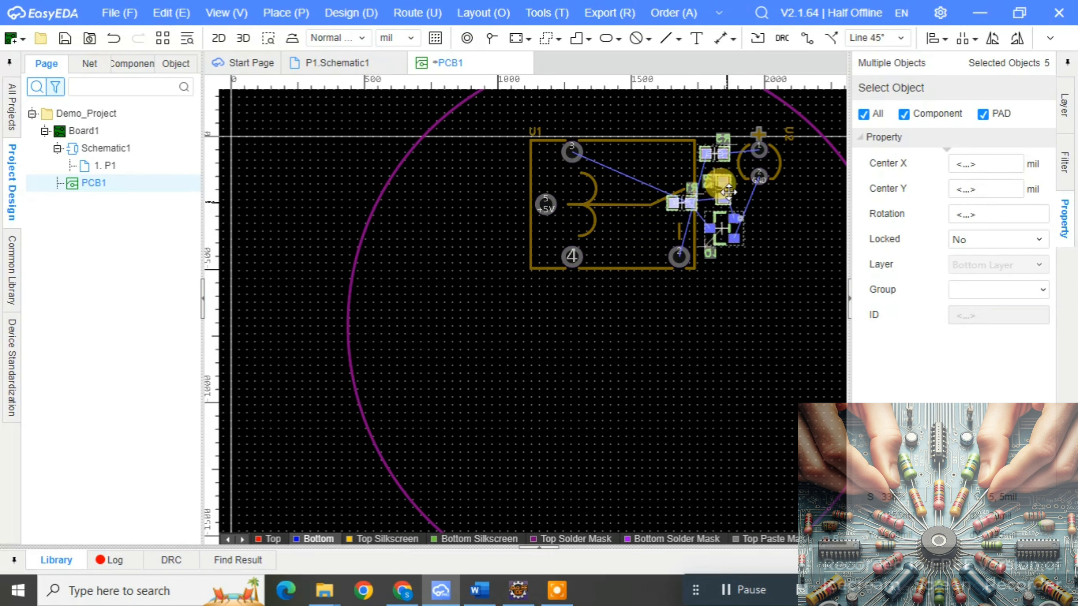
left_click_drag(729, 192, 636, 197)
left_click_drag(773, 165, 732, 195)
Step: Shrink the circular board outline to a radius of about 515 mil and select it
scroll(820, 203, "down", 1)
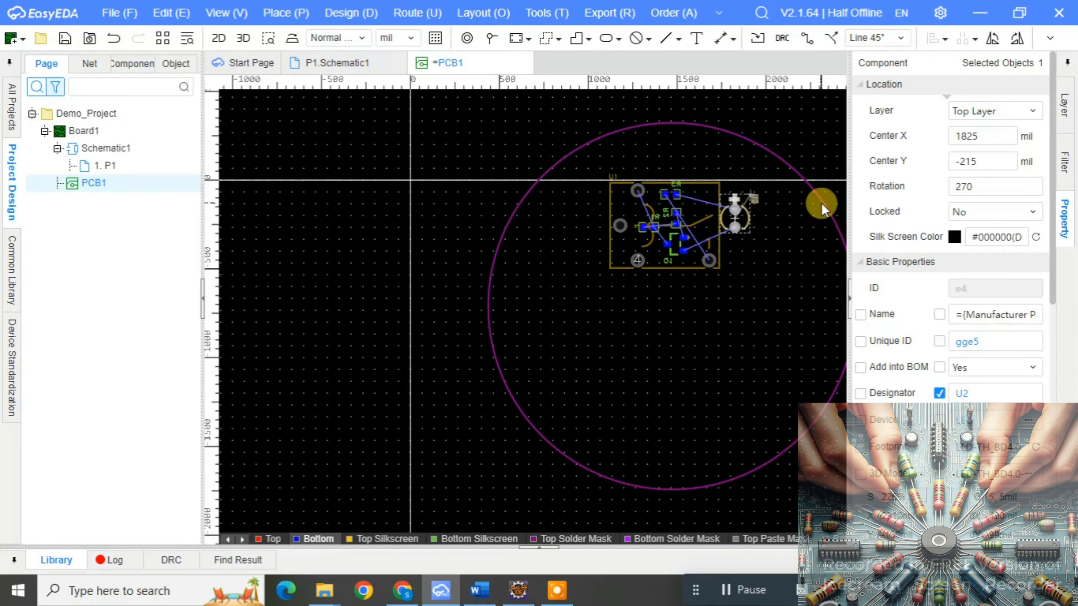
left_click_drag(821, 203, 792, 222)
left_click_drag(641, 509, 654, 413)
left_click(668, 362)
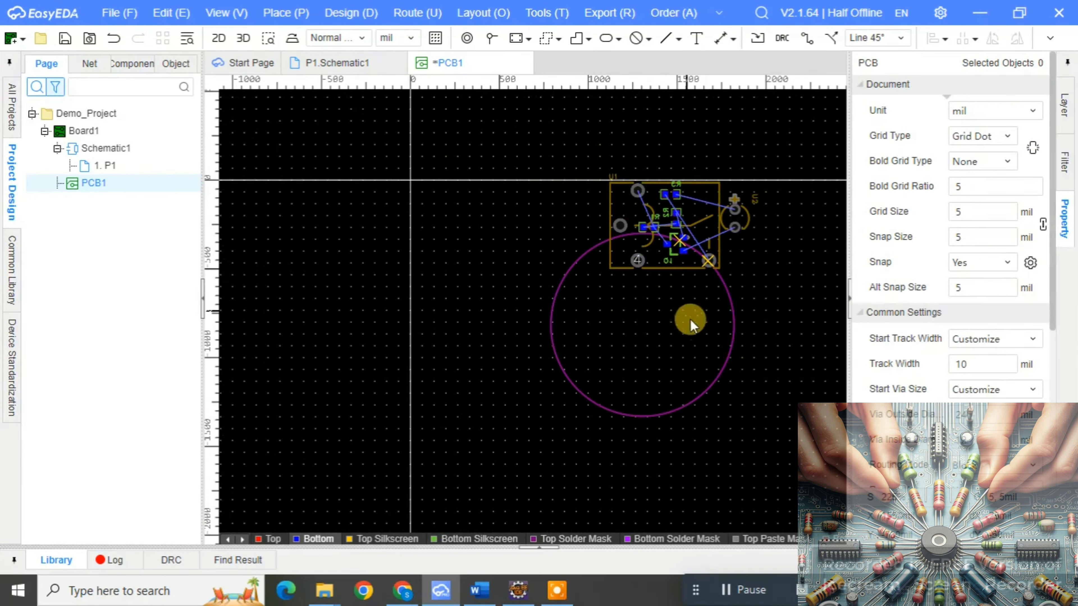
left_click(735, 277)
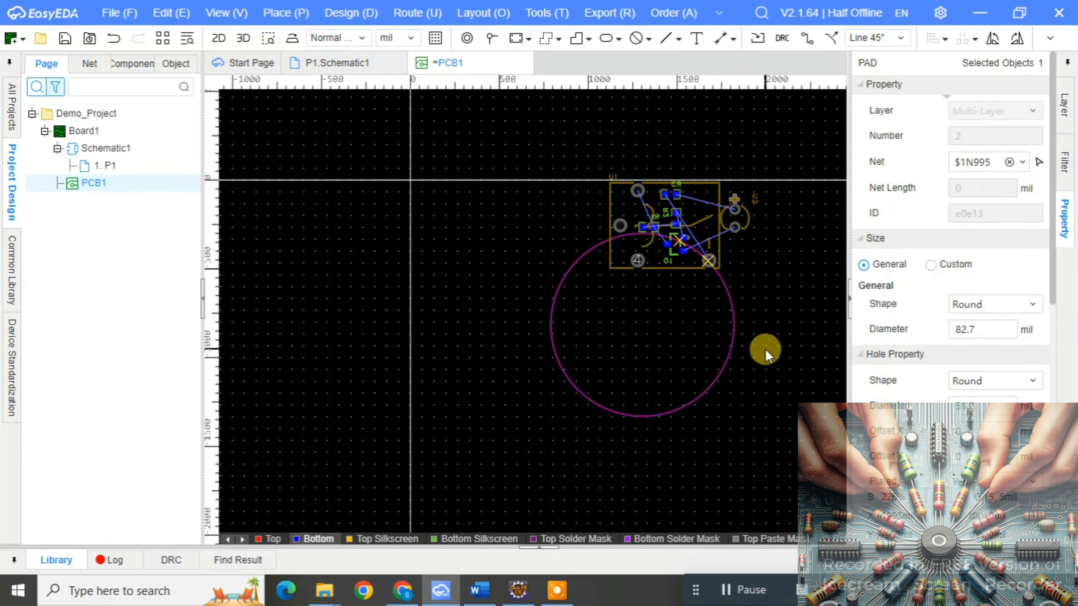
left_click(765, 349)
left_click(734, 336)
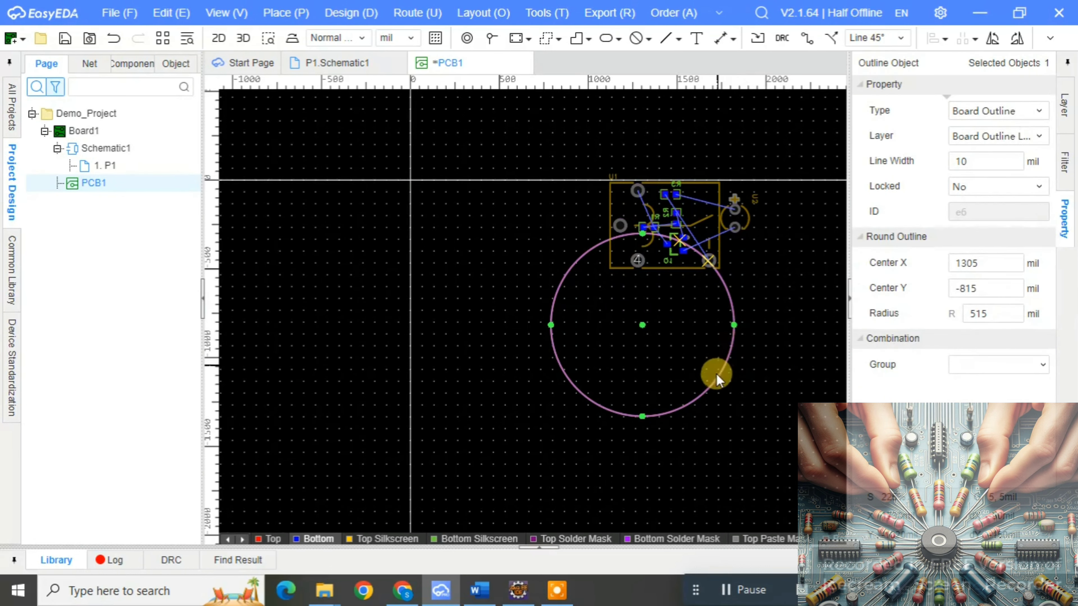
Step: Move the circular board outline up to enclose all components and place a horizontal length dimension across its width, below the circle
left_click_drag(717, 370, 745, 282)
scroll(751, 231, "up", 3)
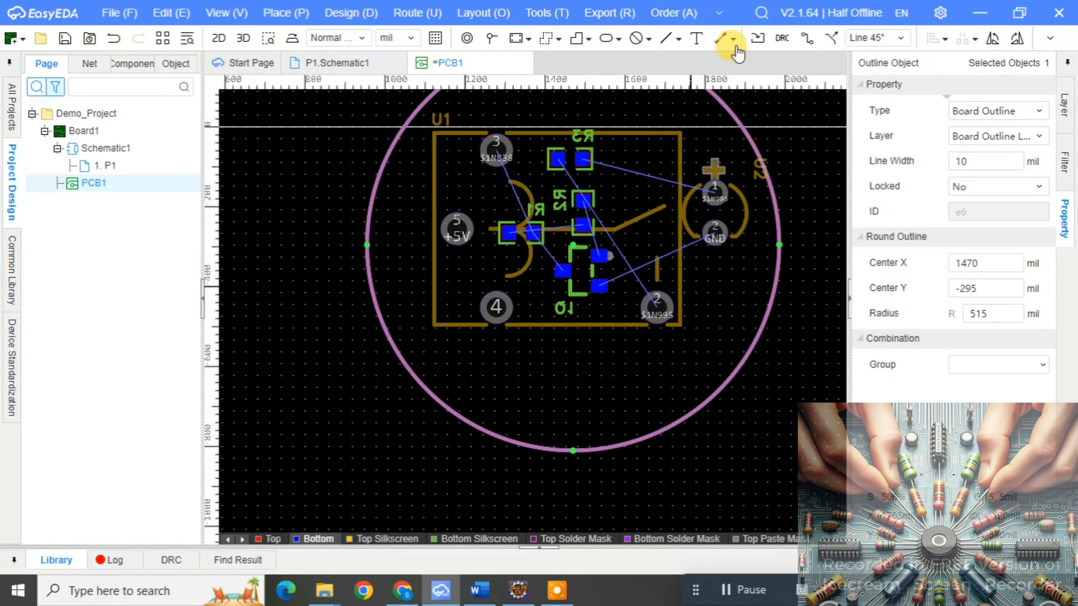
left_click(722, 39)
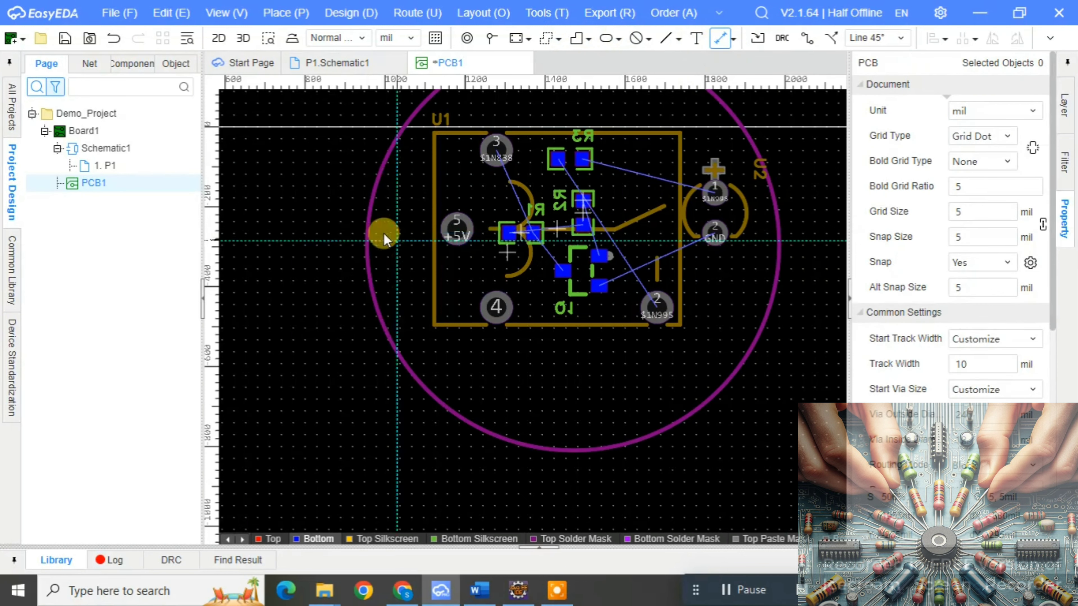
left_click(368, 236)
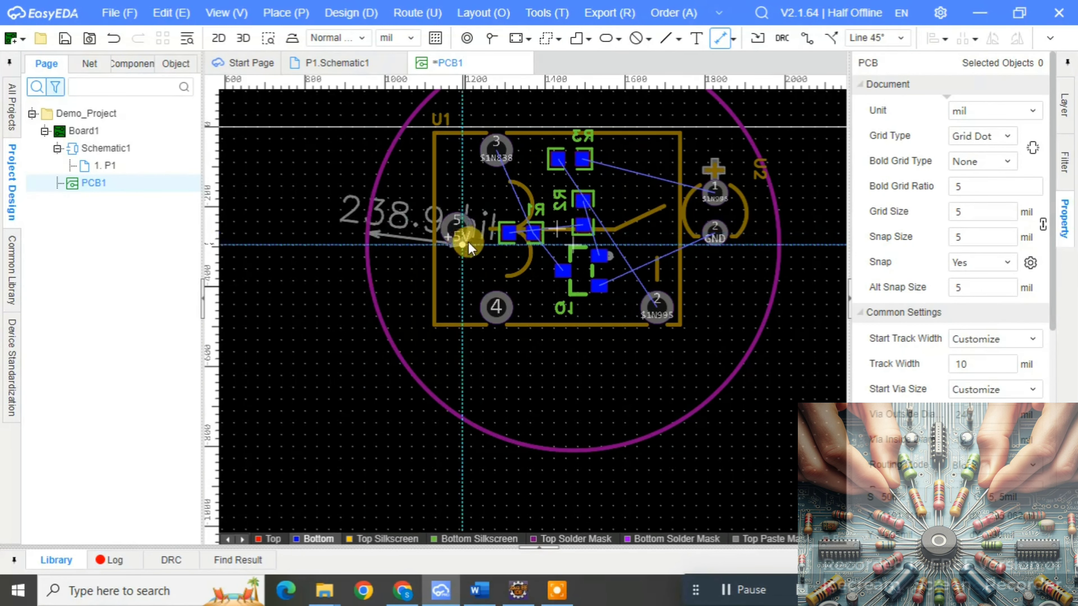
left_click(783, 233)
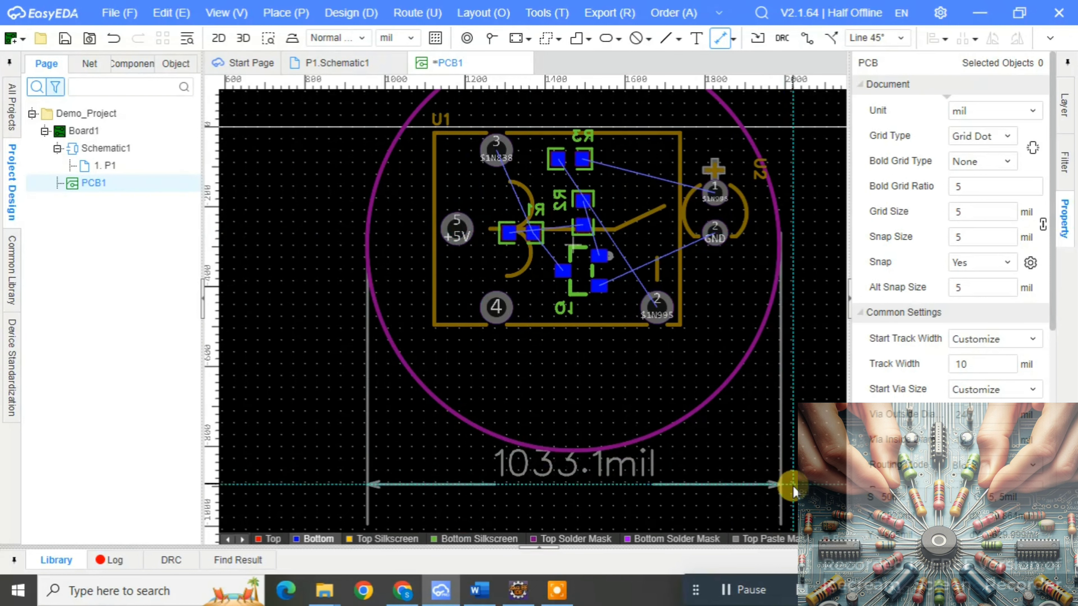
left_click(792, 493)
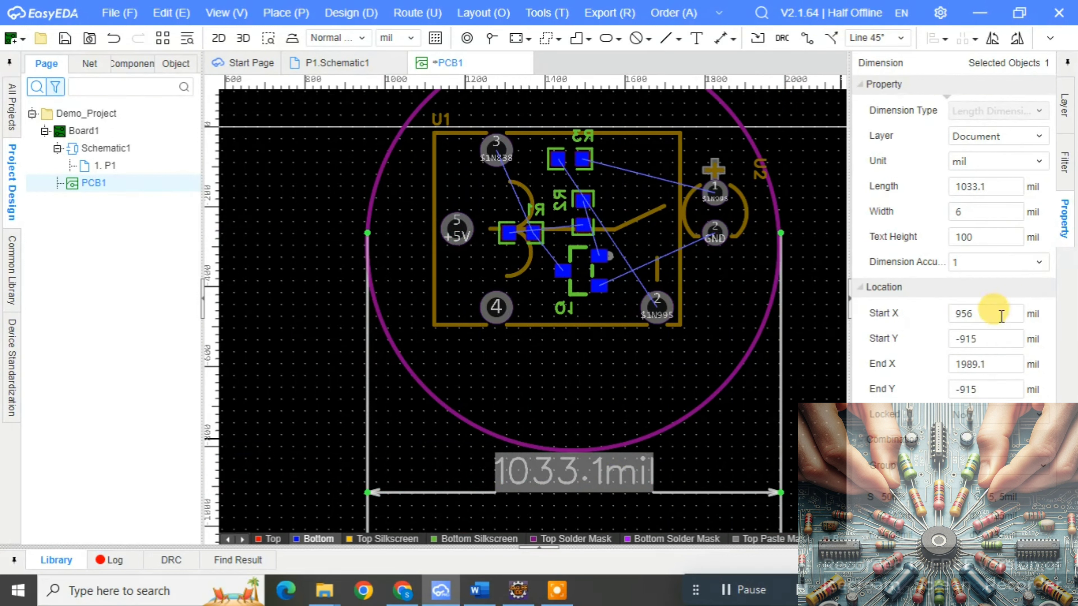
Step: Change the outline dimension's unit to mm and set its length to 25 mm
left_click(1031, 162)
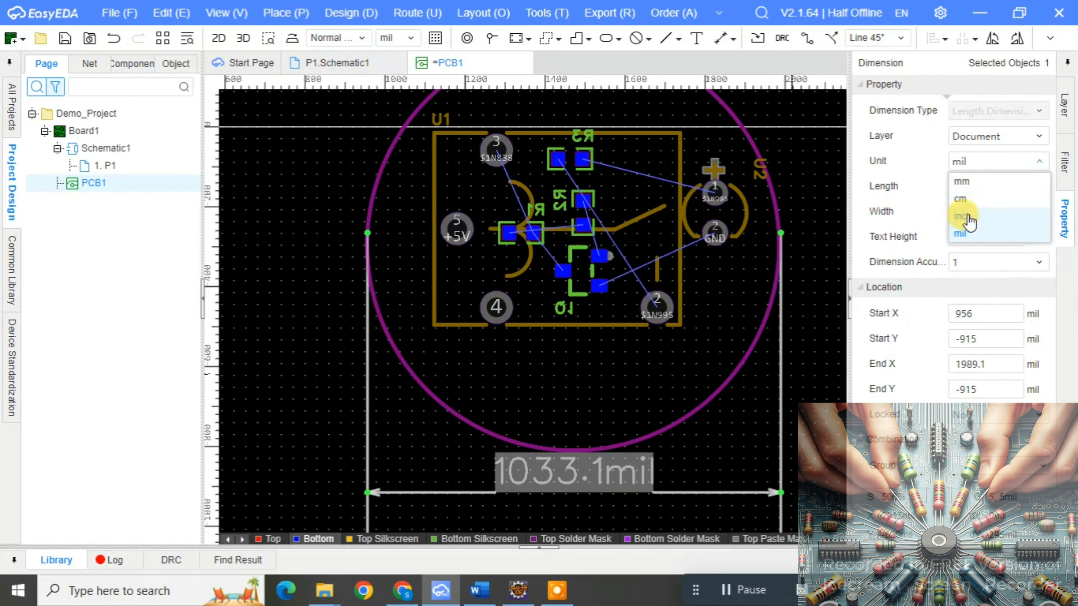
left_click(977, 184)
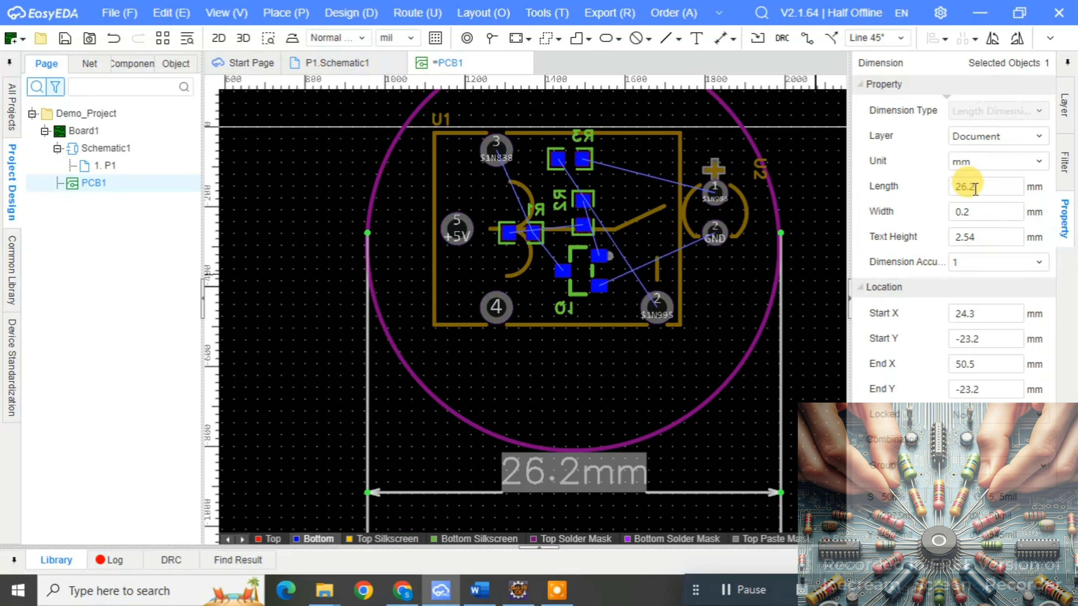
type("25")
key("Return")
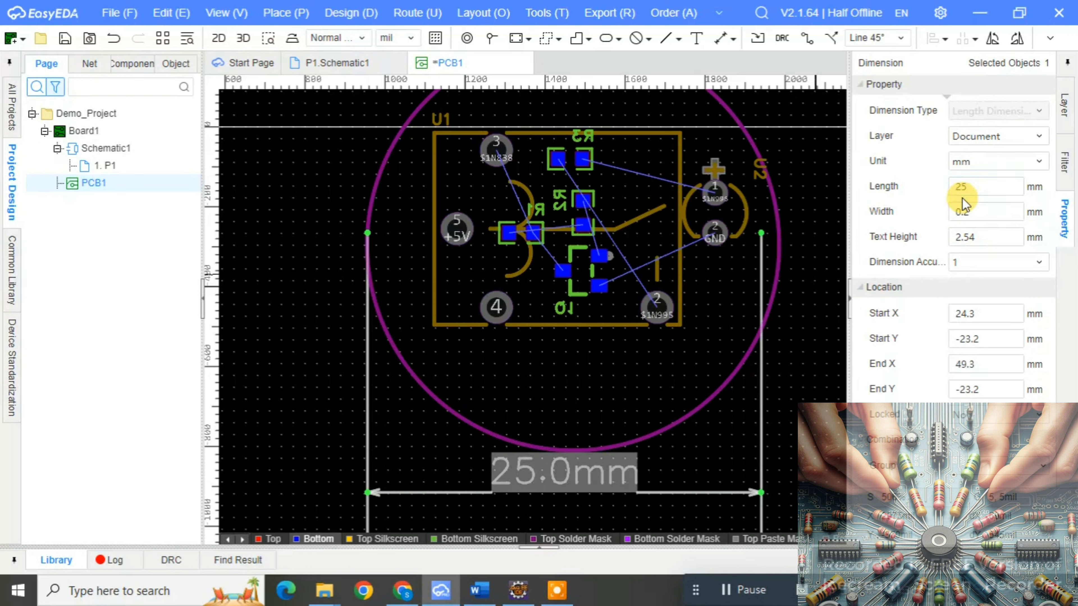
Step: Shrink the circular board outline to a radius of about 480 mil to match the 25 mm dimension, and save the board
left_click(780, 223)
left_click_drag(779, 223, 764, 247)
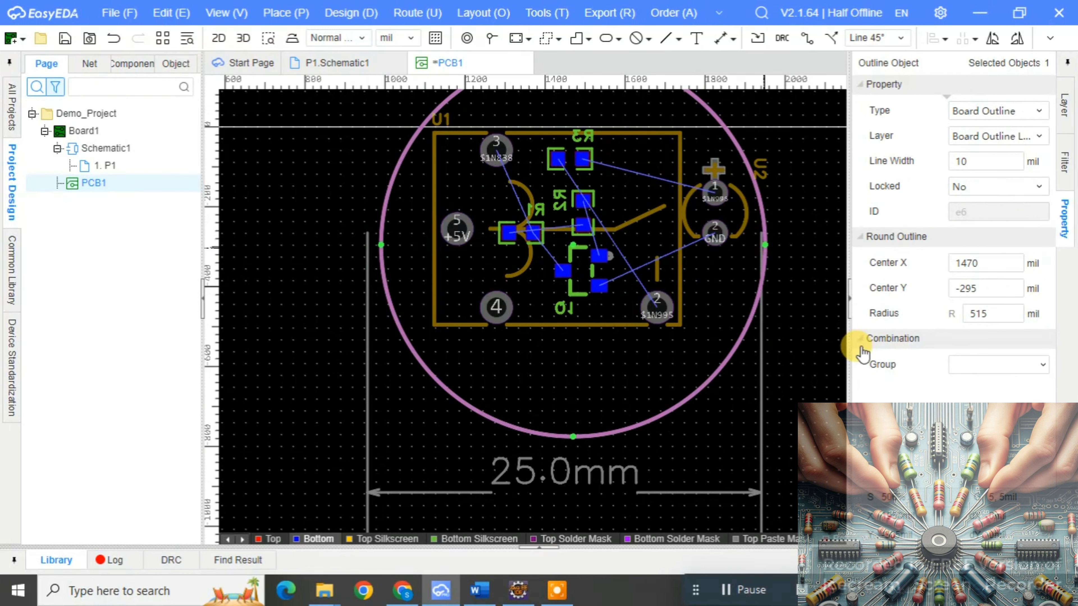
key("ctrl+s")
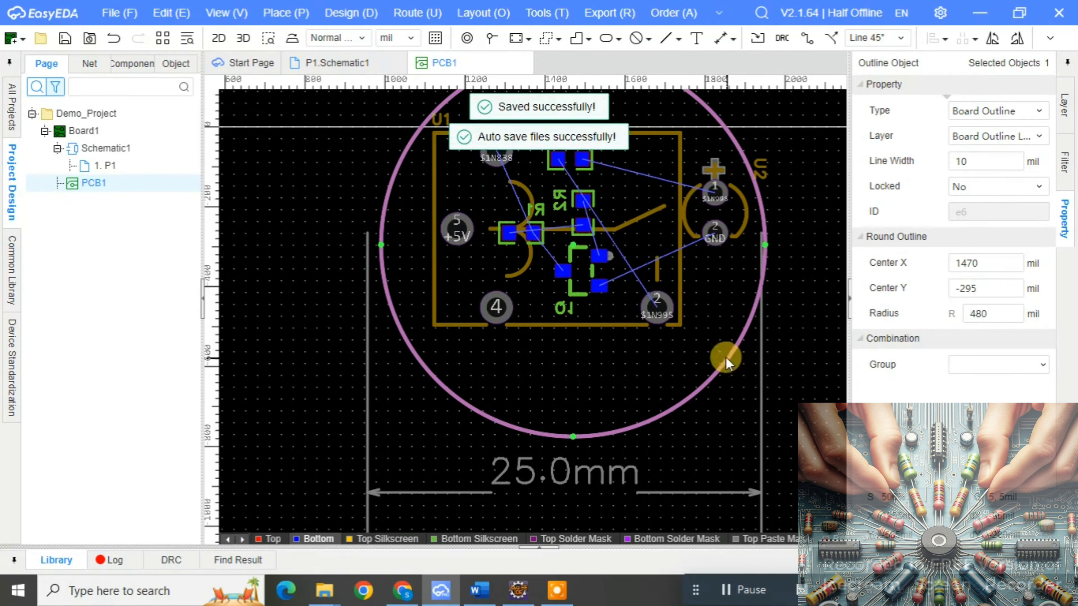
Step: Nudge the circular outline left to a center X of 1440 mil, within the extension lines of the 25 mm dimension
key("Left")
key("Left")
key("Left")
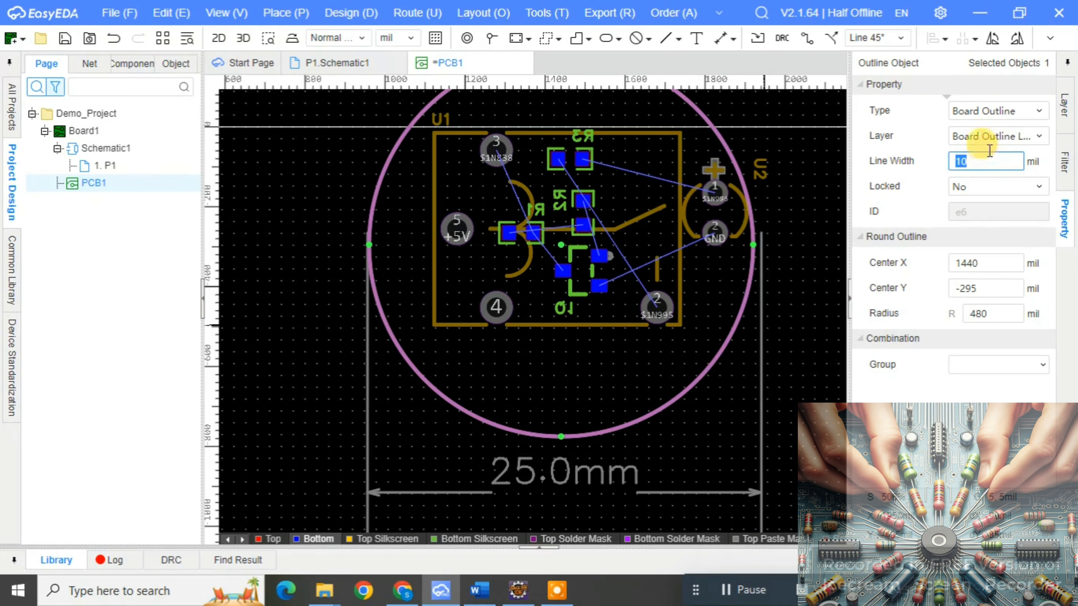
left_click(762, 403)
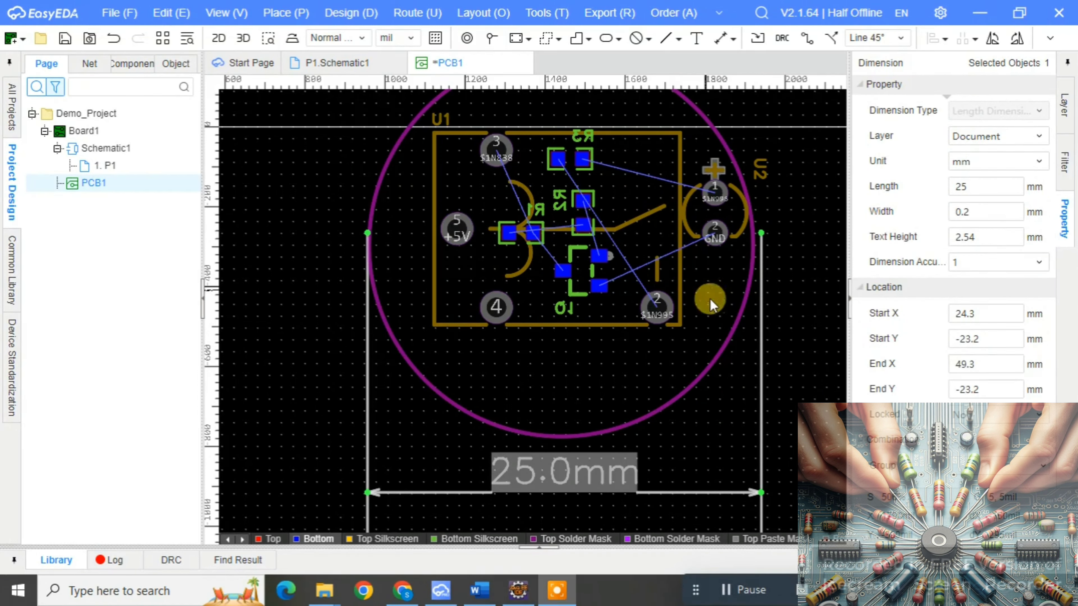
Step: Try routing a 10 mil bottom-layer track from R3's pad 1 toward LED U2
left_click(806, 39)
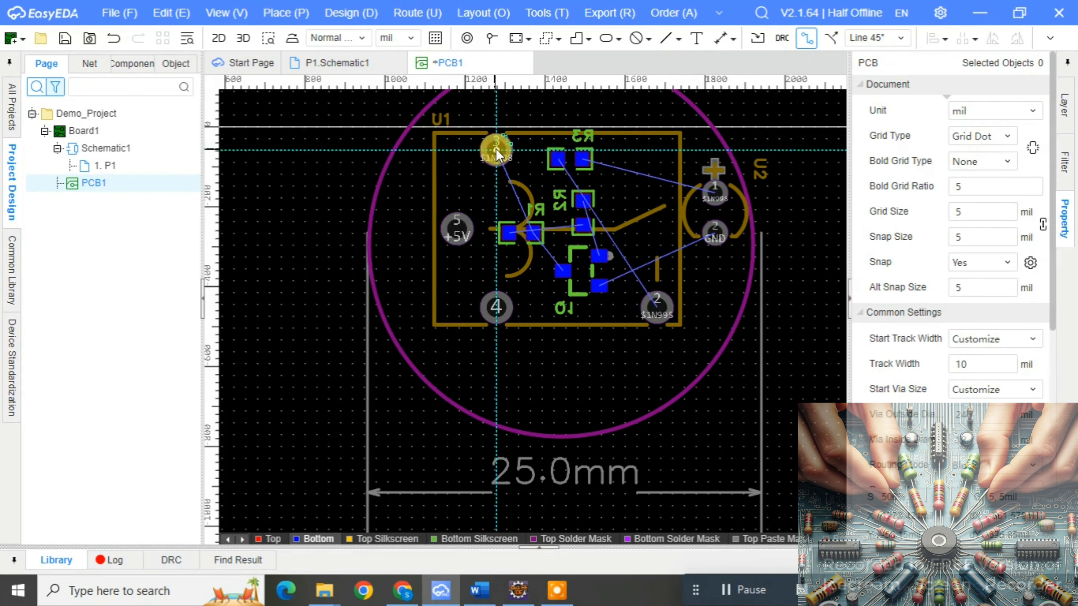
left_click(582, 159)
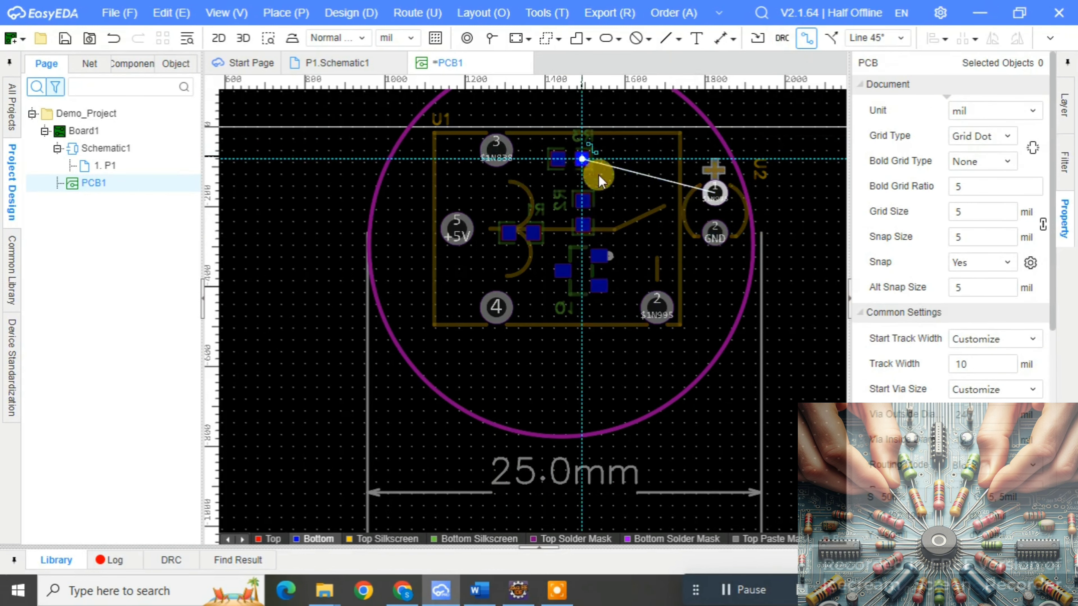
double_click(619, 202)
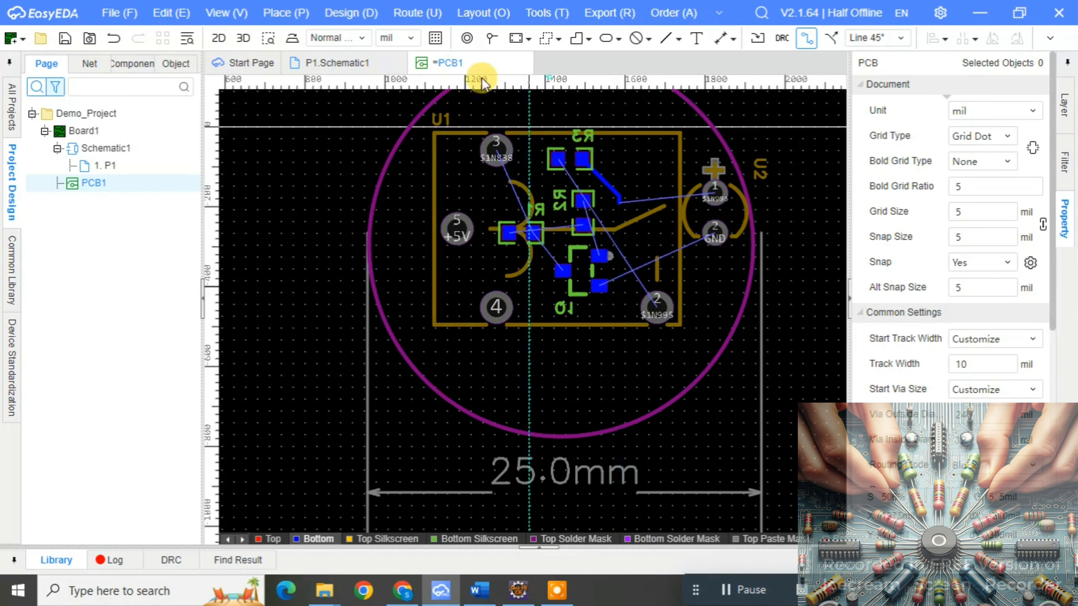
Step: Set the routing width to 0.508 mm (20 mil)
left_click(411, 18)
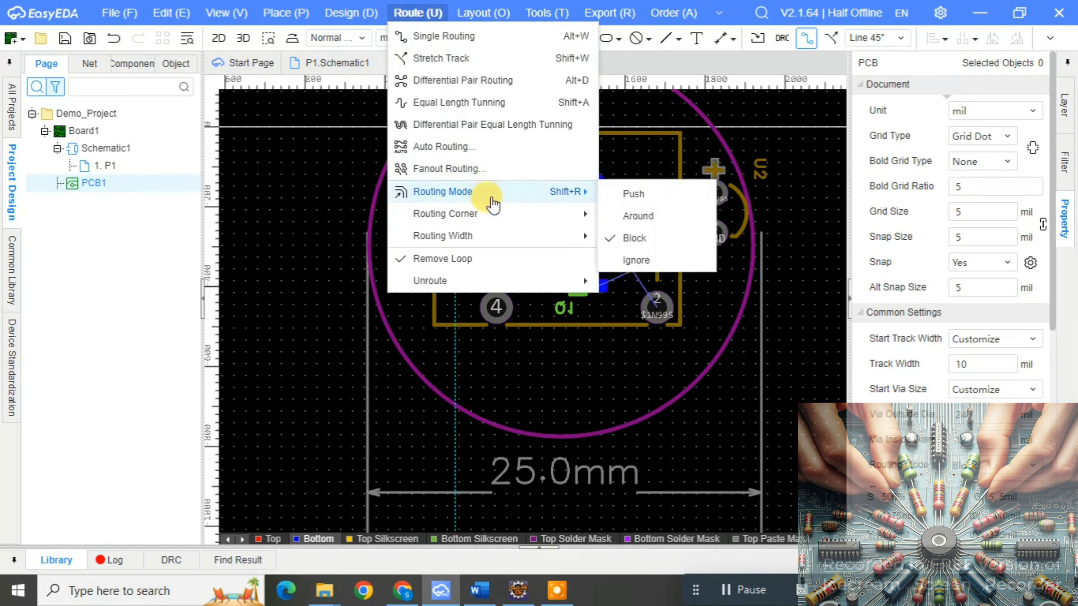
mouse_move(512, 236)
mouse_move(542, 220)
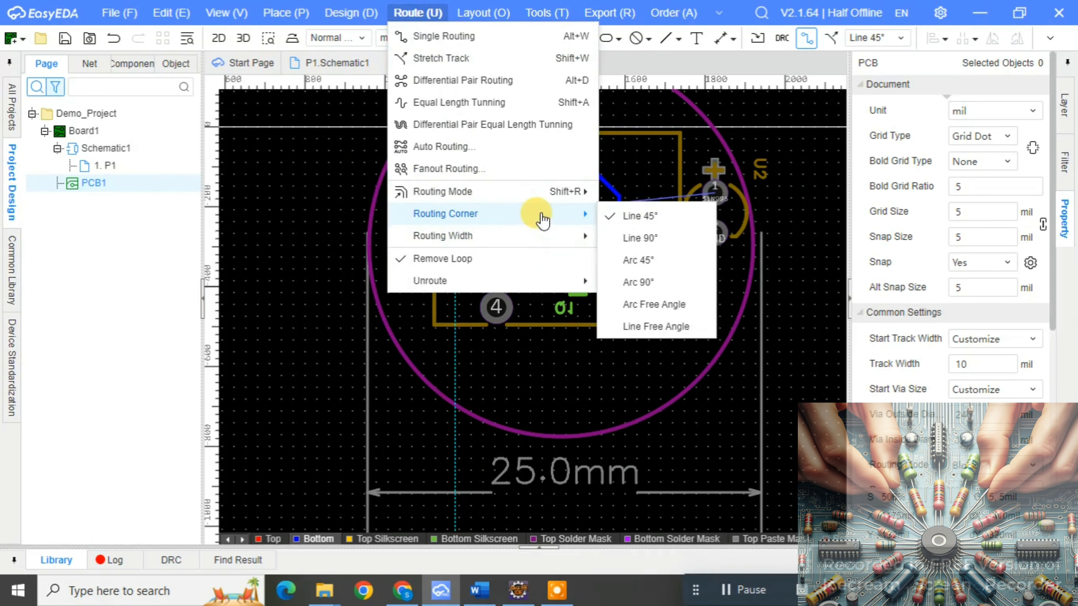
mouse_move(575, 244)
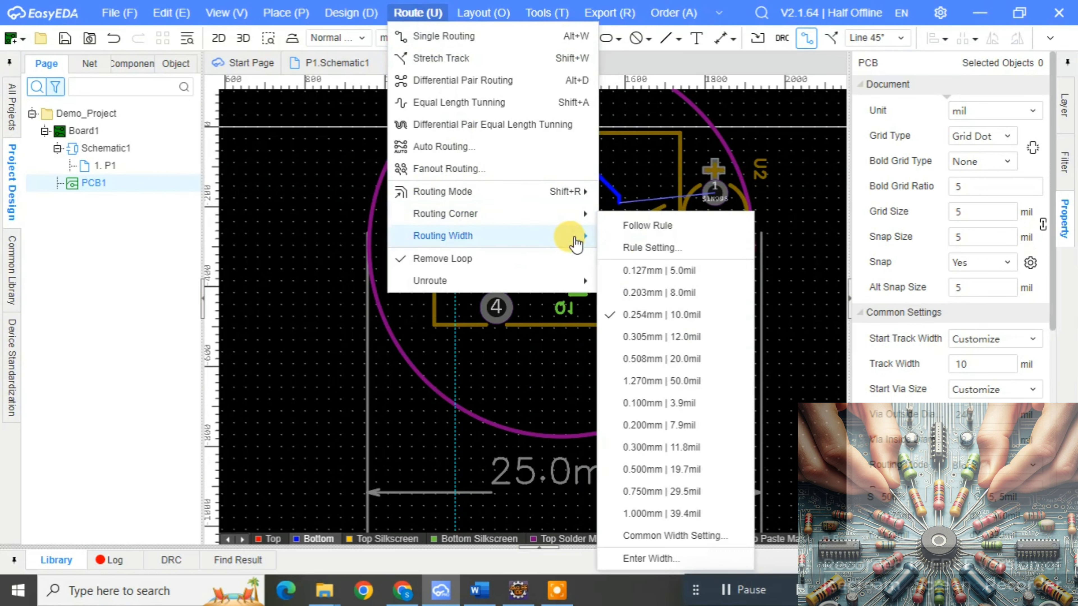
left_click(674, 358)
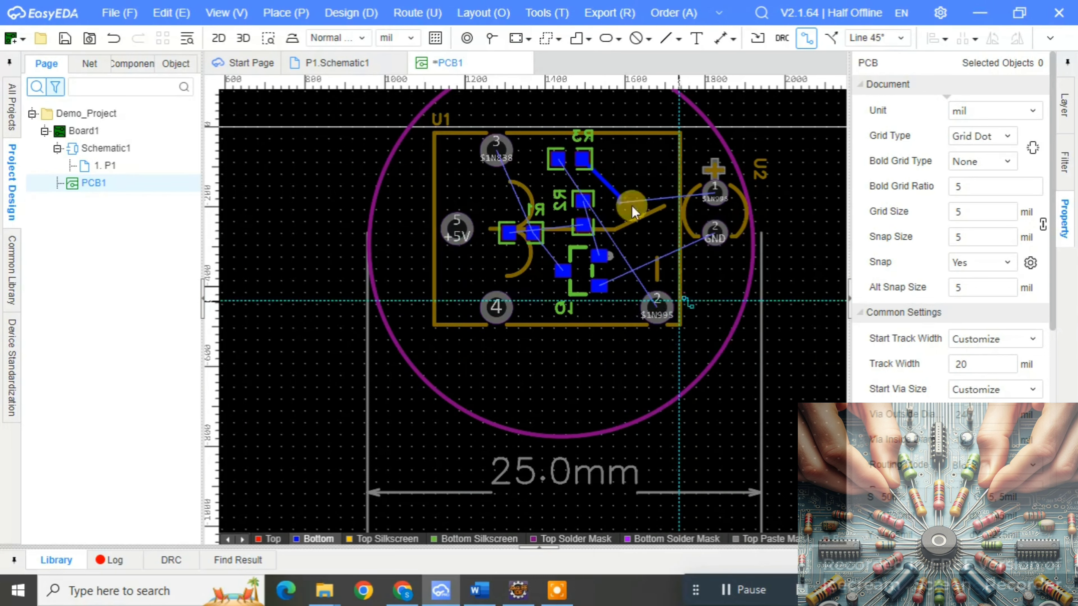
Step: Route 20 mil tracks from R3's pad 1 to LED U2's pad 1, and from U2's GND pad to Q1's pad 2
left_click(583, 160)
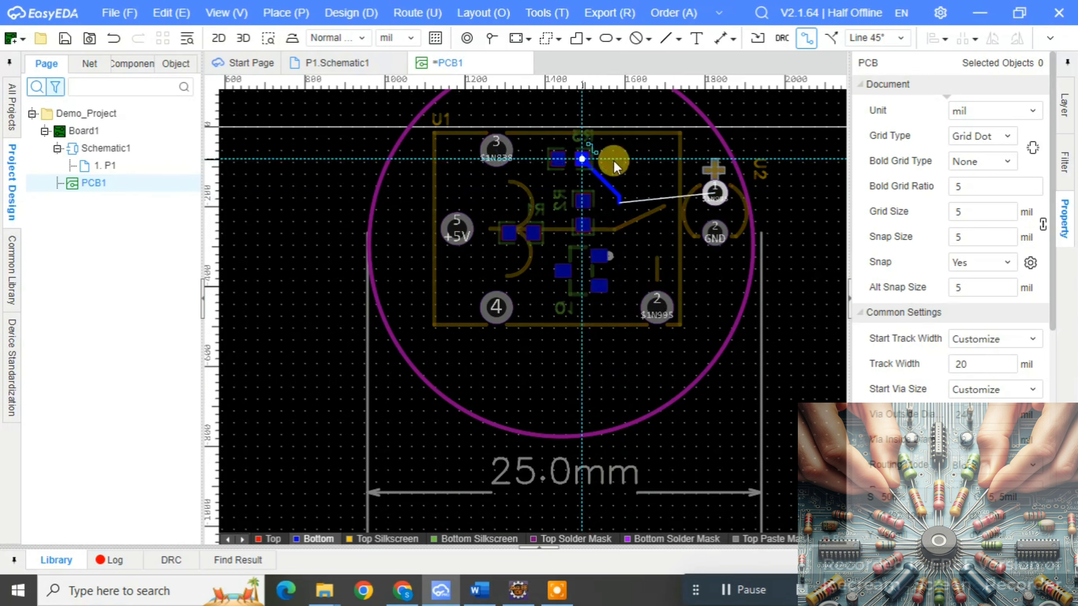
left_click(716, 193)
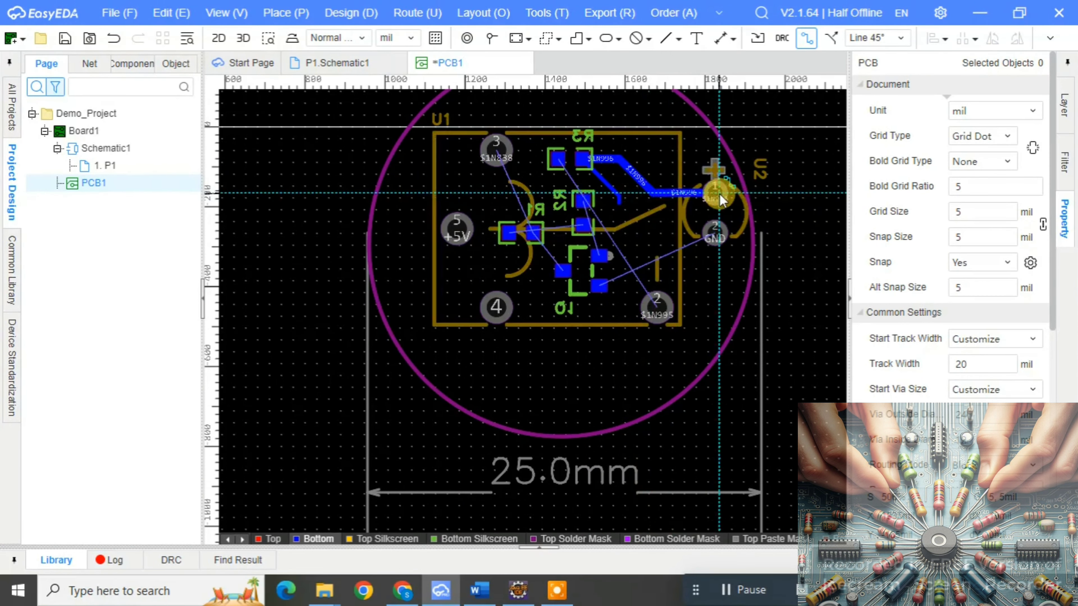
left_click(717, 230)
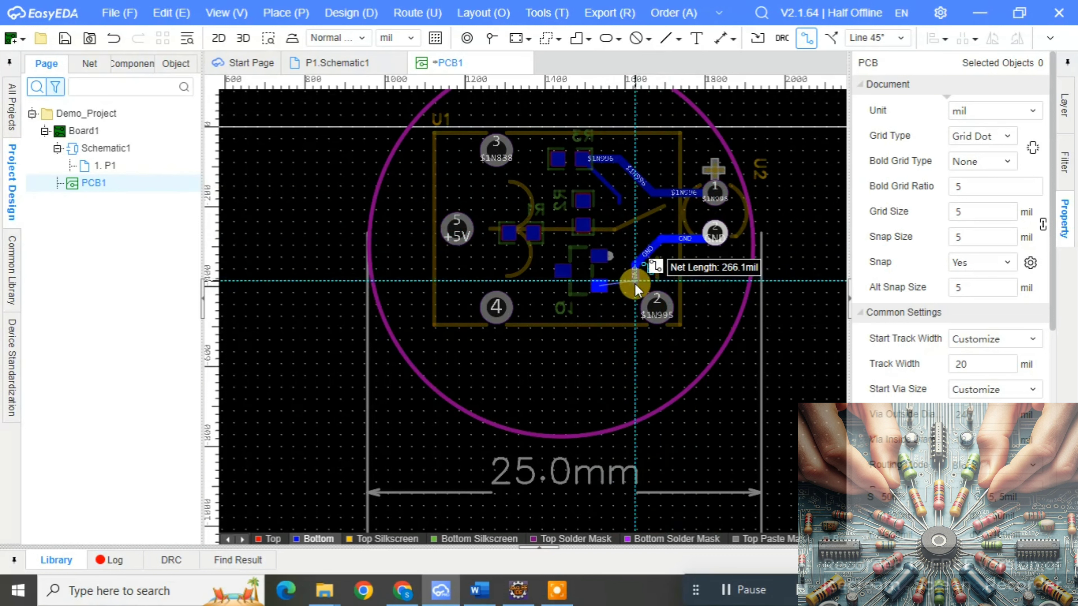
left_click(600, 286)
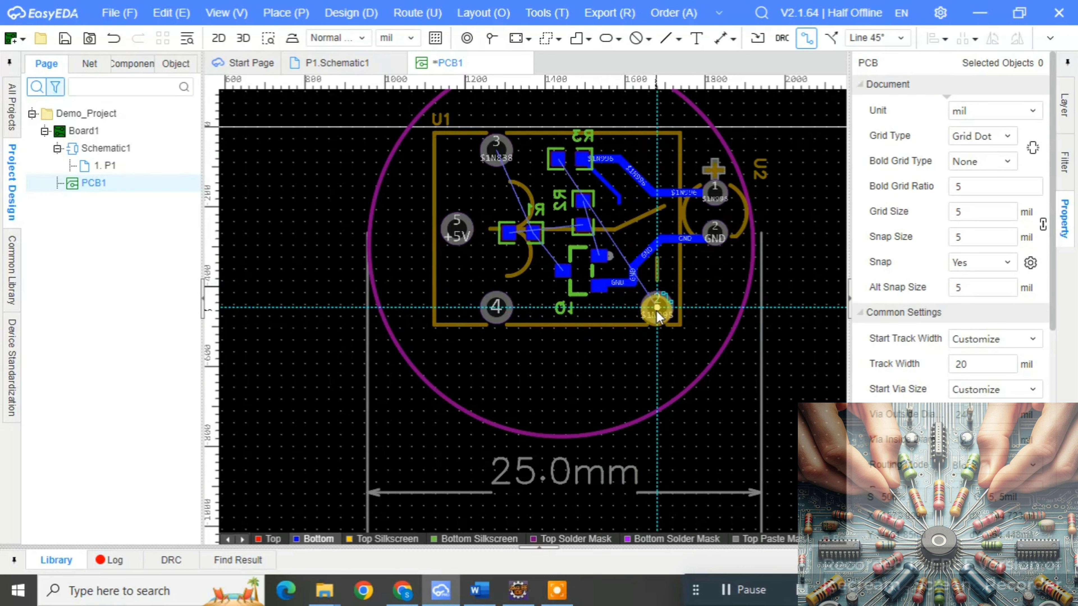
Step: Route Q1's pad 1 to R2's pad 1, passing the track around the outside of R2's VCC pad
left_click(598, 257)
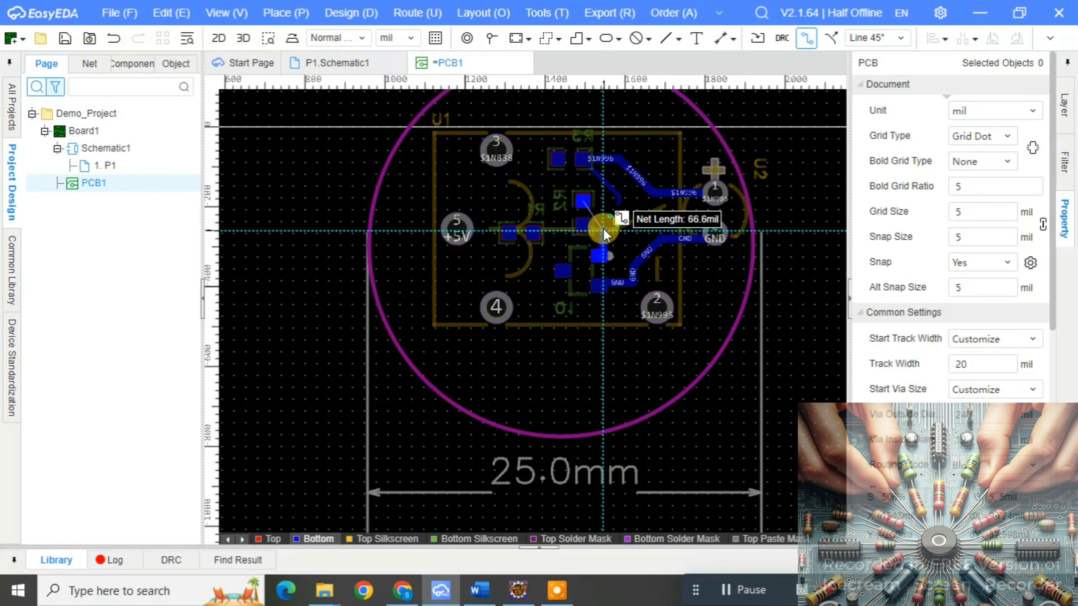
scroll(606, 242, "up", 6)
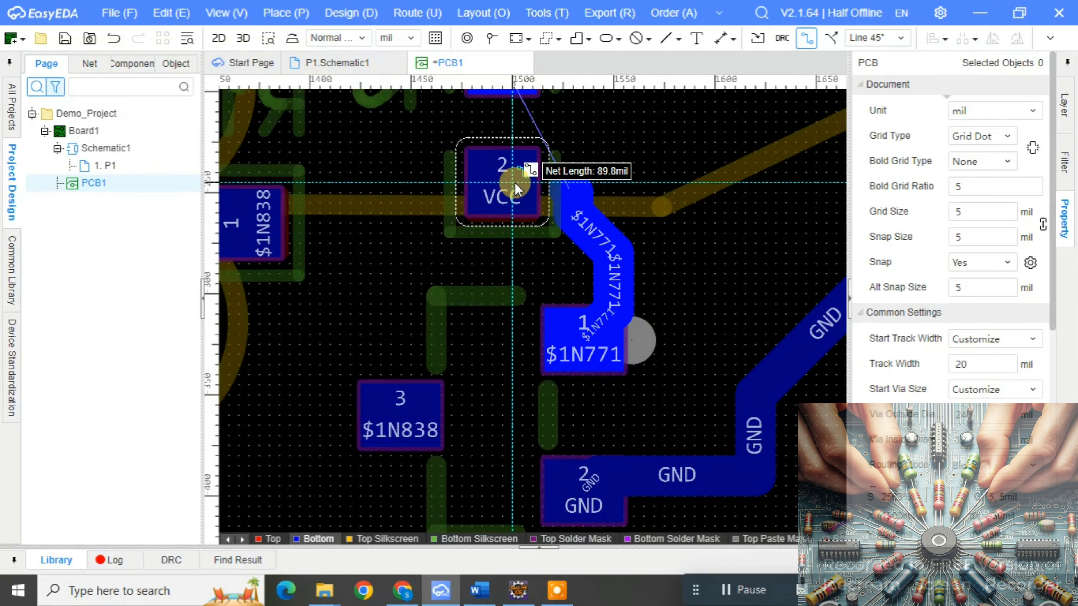
scroll(513, 189, "down", 4)
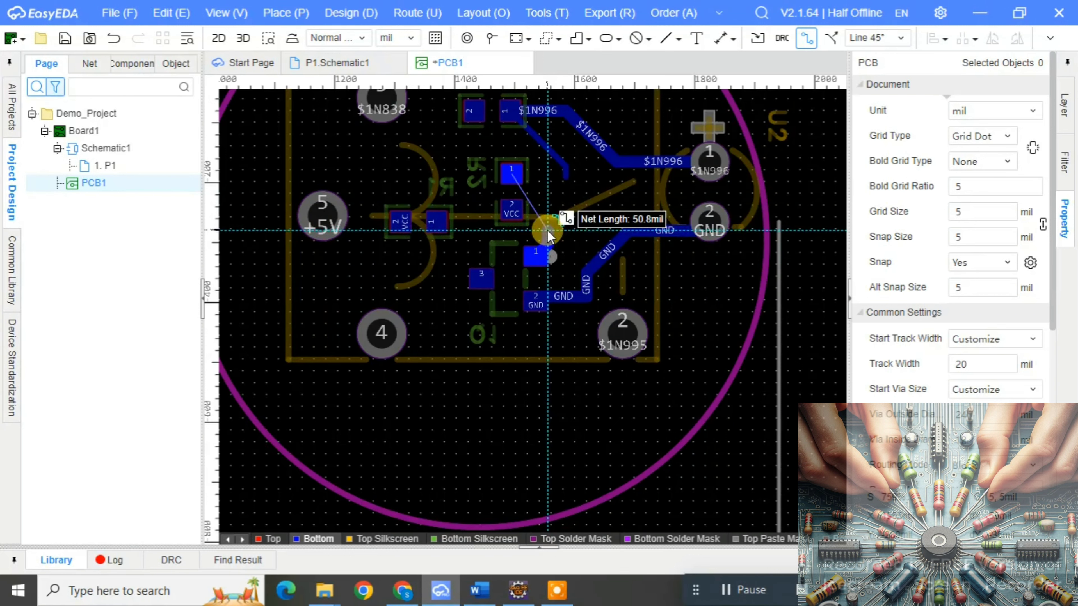
scroll(548, 223, "up", 3)
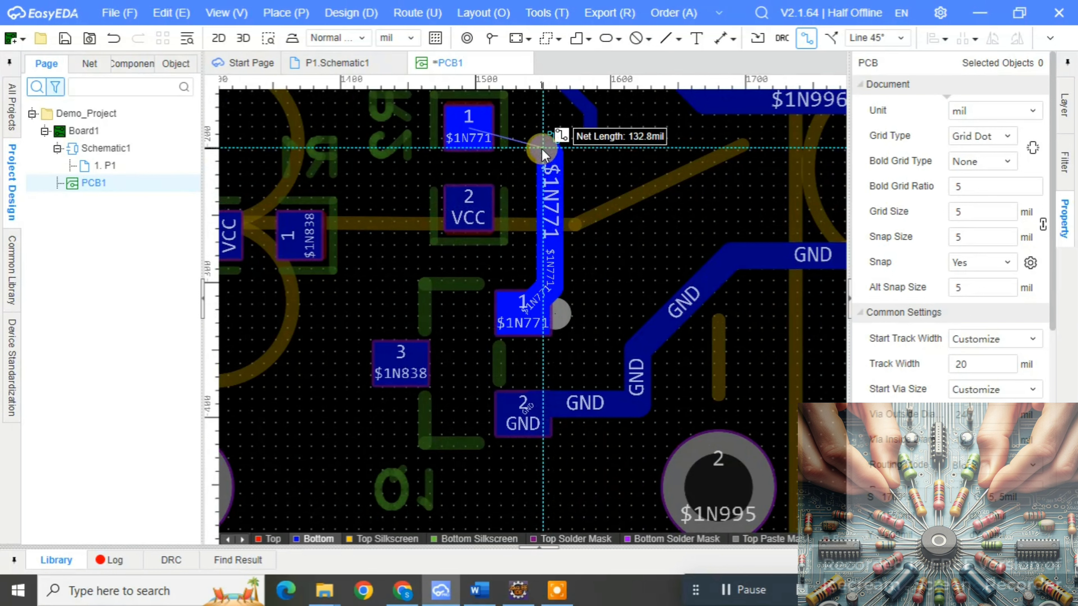
left_click(469, 127)
scroll(478, 149, "down", 5)
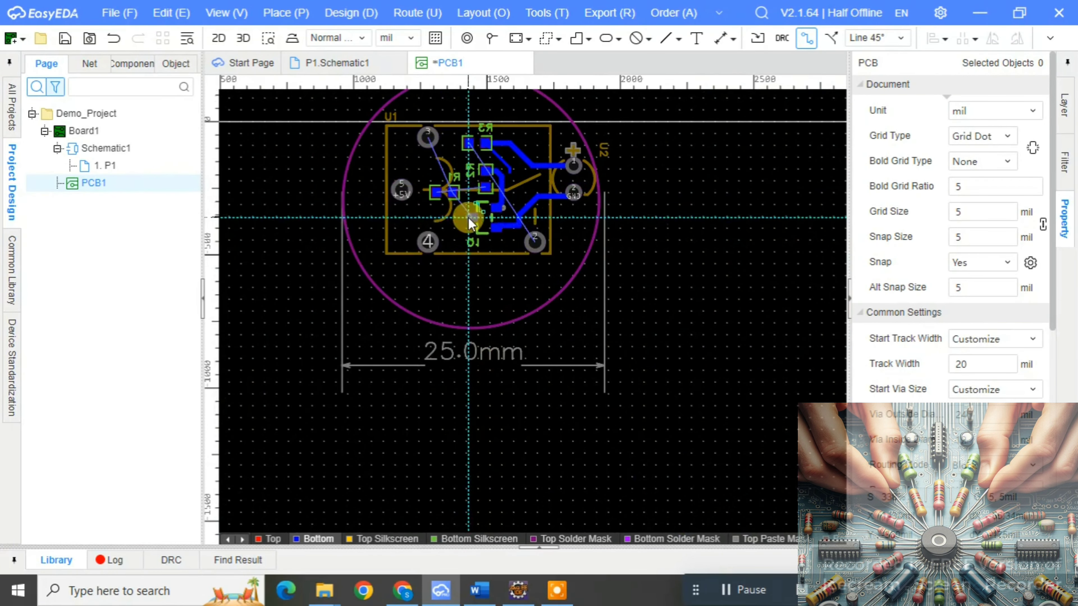
Step: Route a 20 mil track from Q1's pad 3 to R1's pad 1
left_click(471, 215)
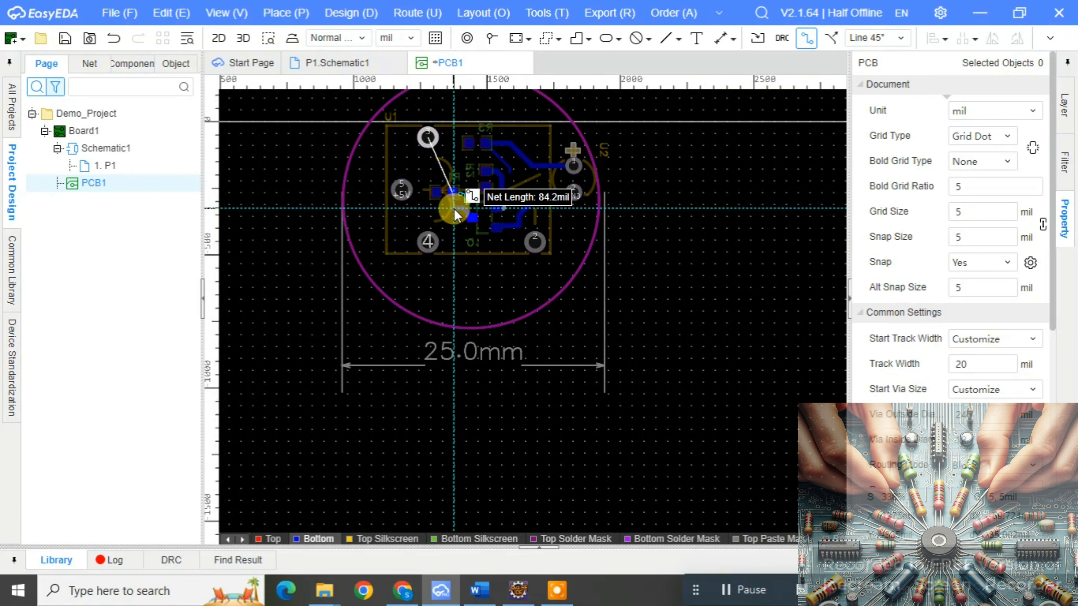
scroll(455, 208, "up", 5)
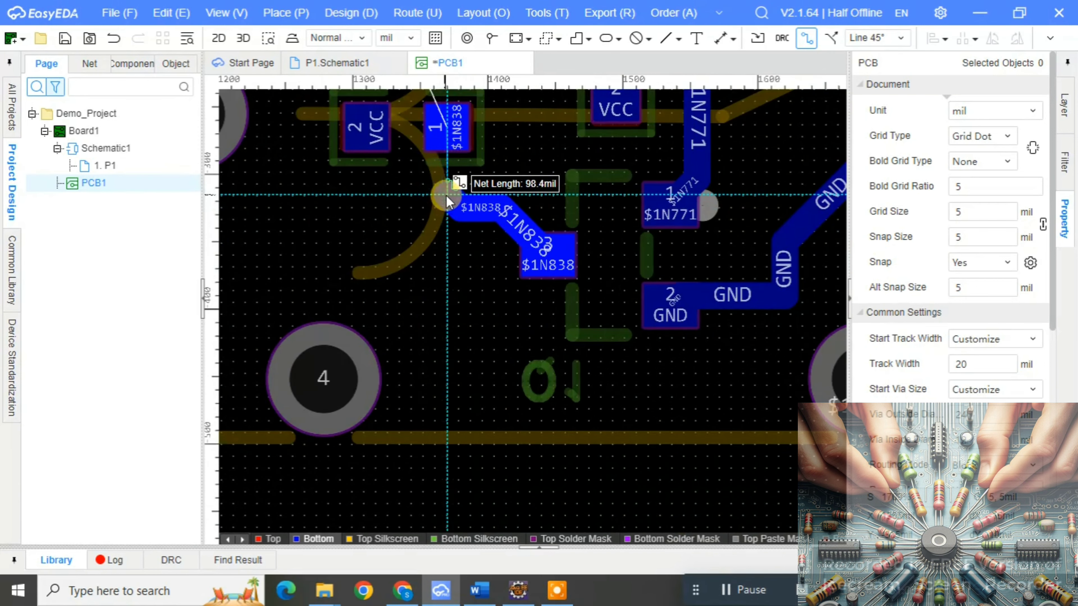
left_click(445, 134)
scroll(446, 133, "down", 2)
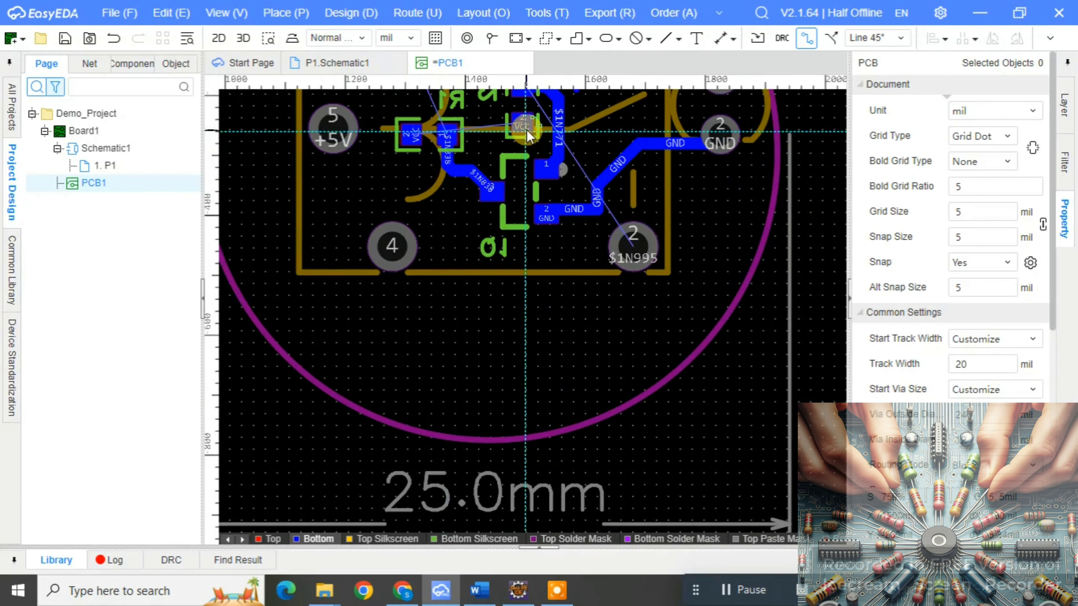
Step: Route the VCC track from R2's pad 2 to R1's pad 2, and connect relay pin 3 around R1 to Q1's pad 3
left_click(527, 130)
scroll(416, 116, "down", 3)
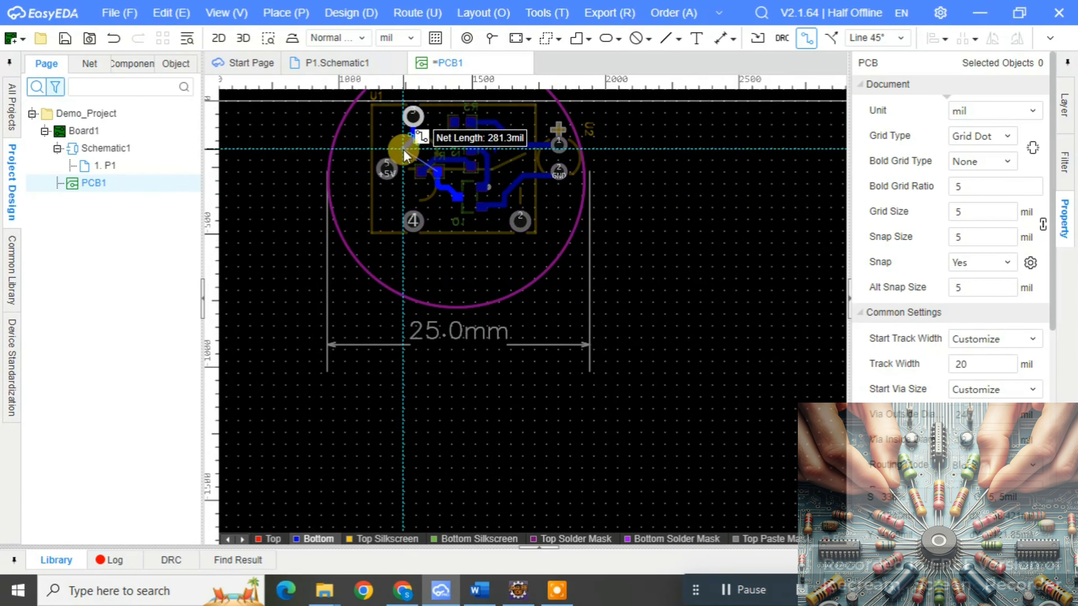
left_click(458, 198)
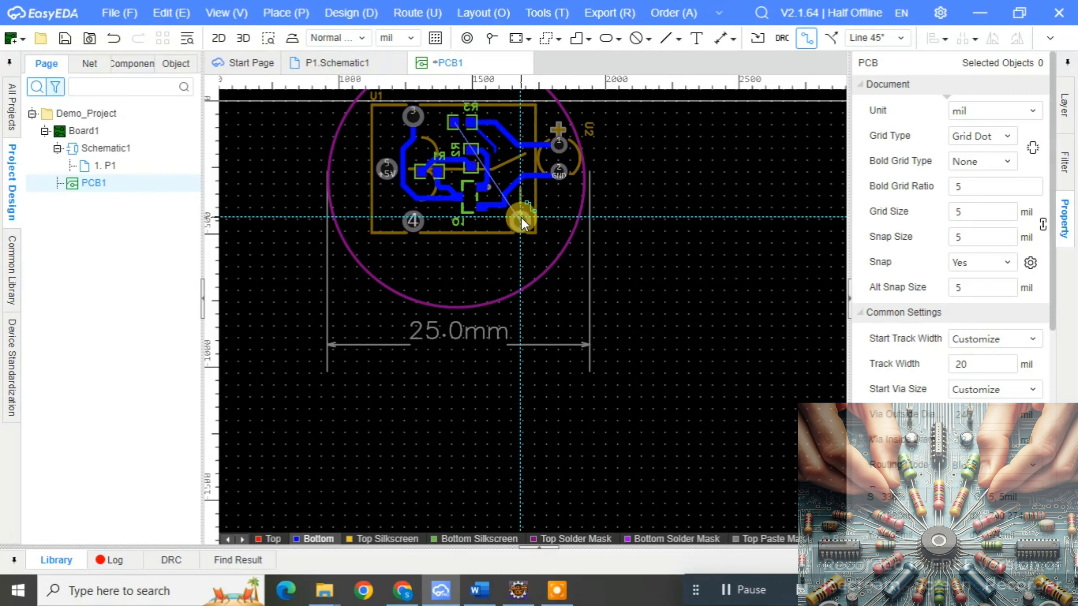
Step: Leave routing and delete the leftover thin track stub below R3's pad 1
key("Escape")
scroll(521, 217, "up", 6)
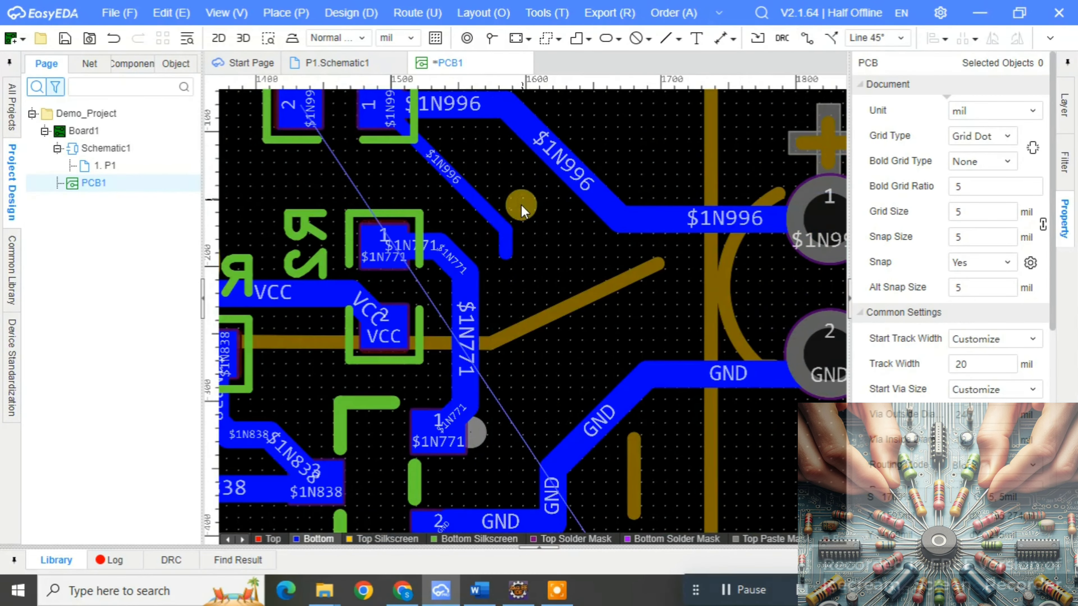
left_click(504, 231)
key("Delete")
Step: Route a 20 mil track from relay pin 2 around the outside of U2 to R3's pad 2, and run a design rule check
scroll(752, 421, "down", 2)
key("alt+w")
left_click(699, 502)
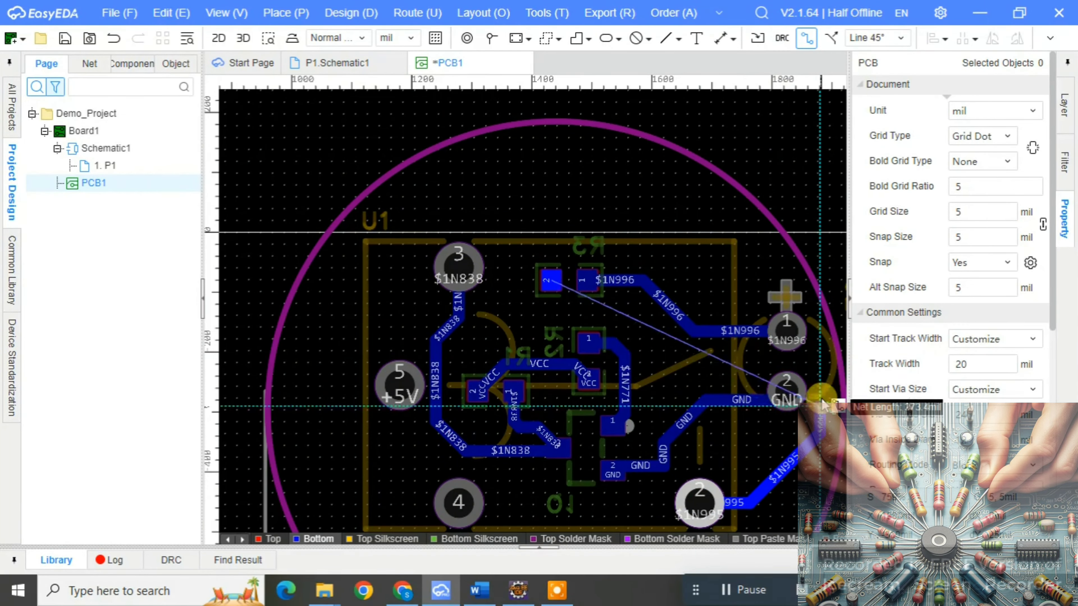
left_click(549, 282)
scroll(549, 283, "down", 2)
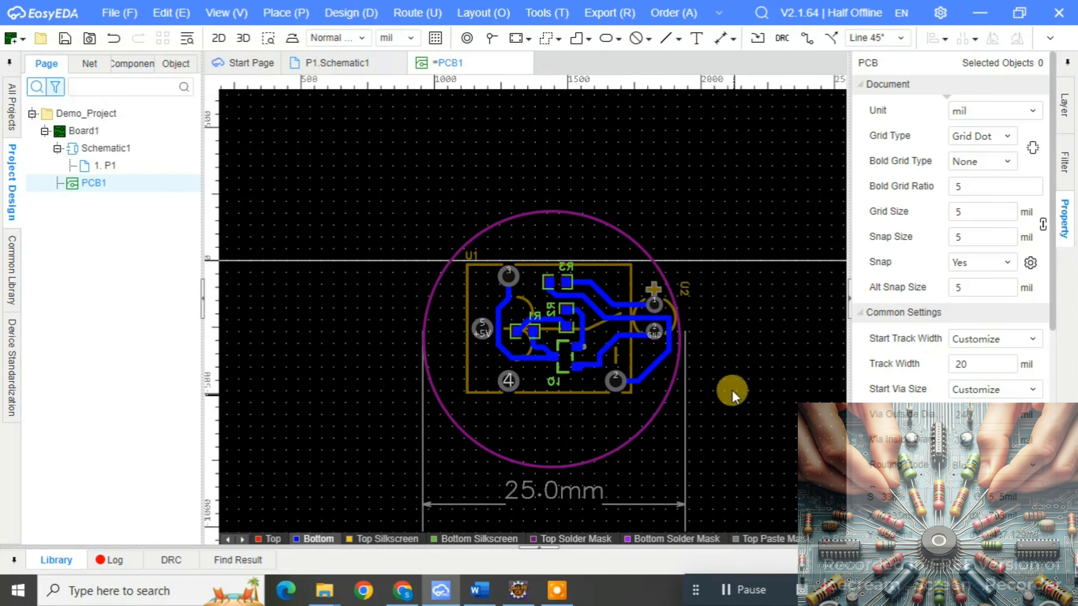
left_click(785, 39)
left_click(753, 353)
Step: Shrink the circular board outline to a radius of about 445 mil and rerun the design rule check
left_click(551, 465)
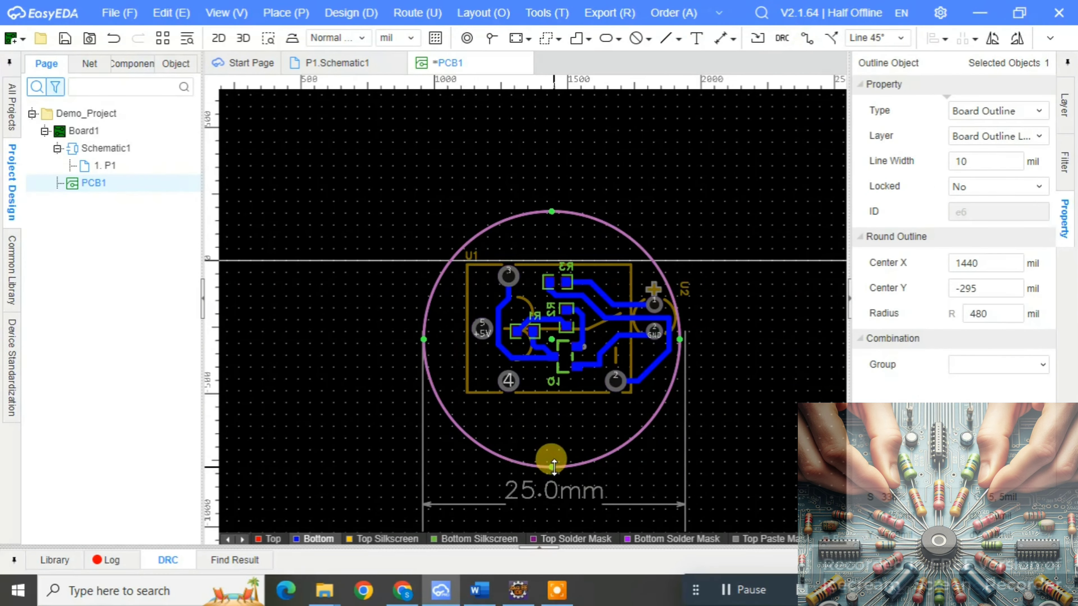
mouse_move(551, 465)
left_mouse_down()
mouse_move(552, 442)
mouse_move(563, 458)
left_mouse_up()
left_click(782, 41)
left_click(544, 368)
left_click(564, 412)
left_click(554, 451)
Step: Move the board outline up and right to centre X 1490, Y -225 mil, and reduce its radius slightly
key("Up")
key("Up")
key("Up")
key("Up")
key("Up")
key("Up")
key("Up")
key("Up")
key("Up")
key("Up")
key("Up")
key("Up")
key("Up")
key("Up")
key("Right")
key("Right")
key("Right")
key("Right")
key("Right")
key("Right")
key("Right")
key("Right")
key("Right")
key("Right")
left_click_drag(446, 321, 453, 321)
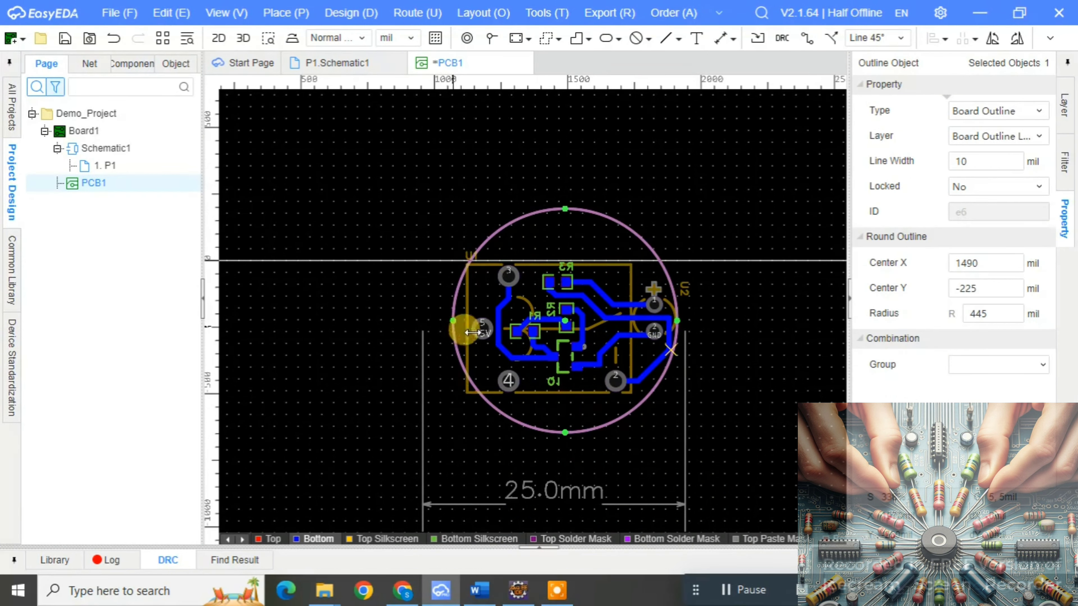
Step: Shift the board outline right to centre X 1555 mil and shrink its radius to about 355 mil
key("Right")
key("Right")
key("Right")
key("Right")
key("Right")
key("Right")
left_click_drag(573, 209, 573, 227)
key("Right")
key("Right")
key("Right")
key("Right")
key("Right")
key("Right")
key("Right")
Step: Enlarge the board outline again and nudge it left and slightly down so it encloses all the relay and LED pads
left_click_drag(490, 321, 479, 321)
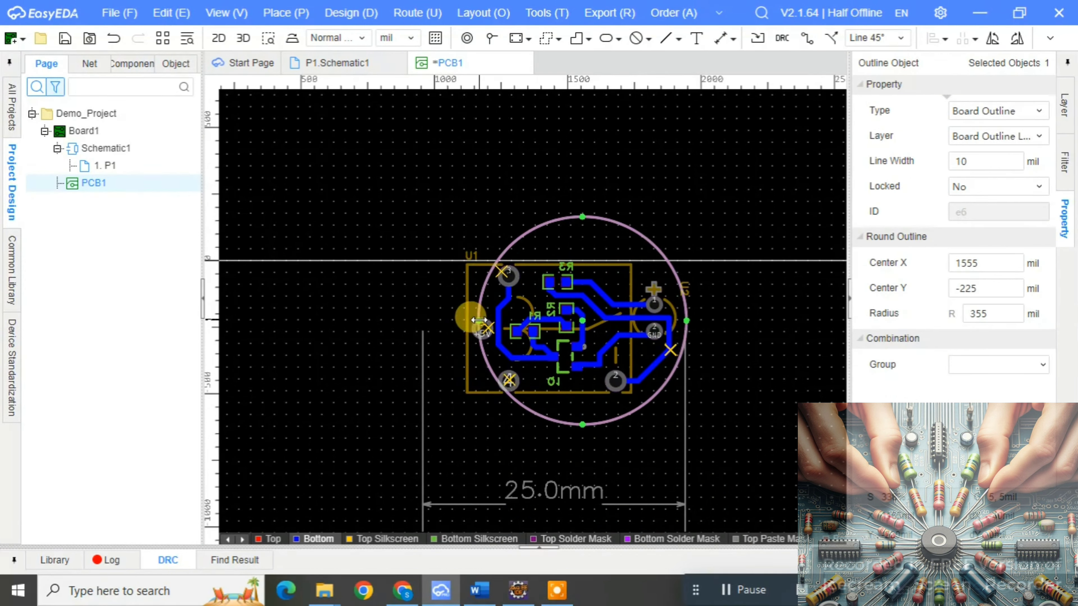
key("Left")
key("Left")
key("Left")
key("Down")
key("Left")
left_click(730, 340)
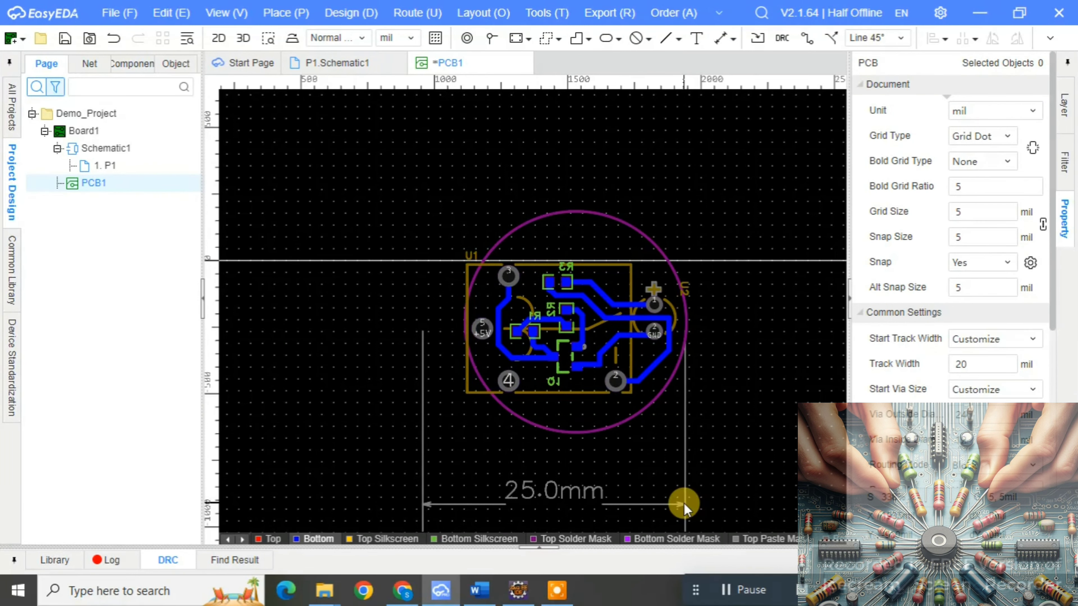
Step: Check the finished board in the 2D preview and save the project
scroll(737, 438, "down", 2)
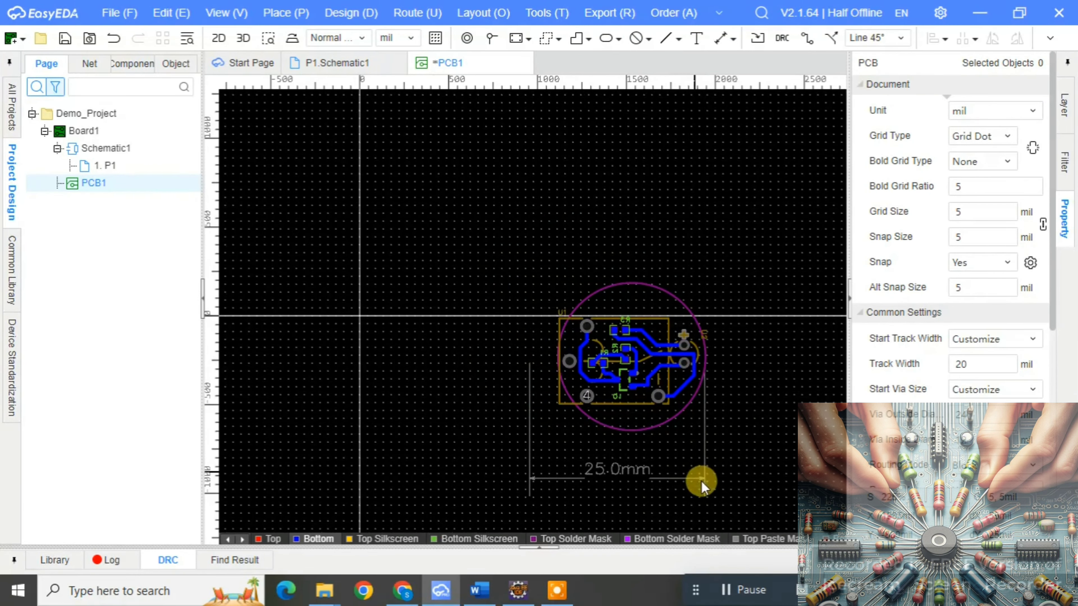
scroll(707, 442, "up", 3)
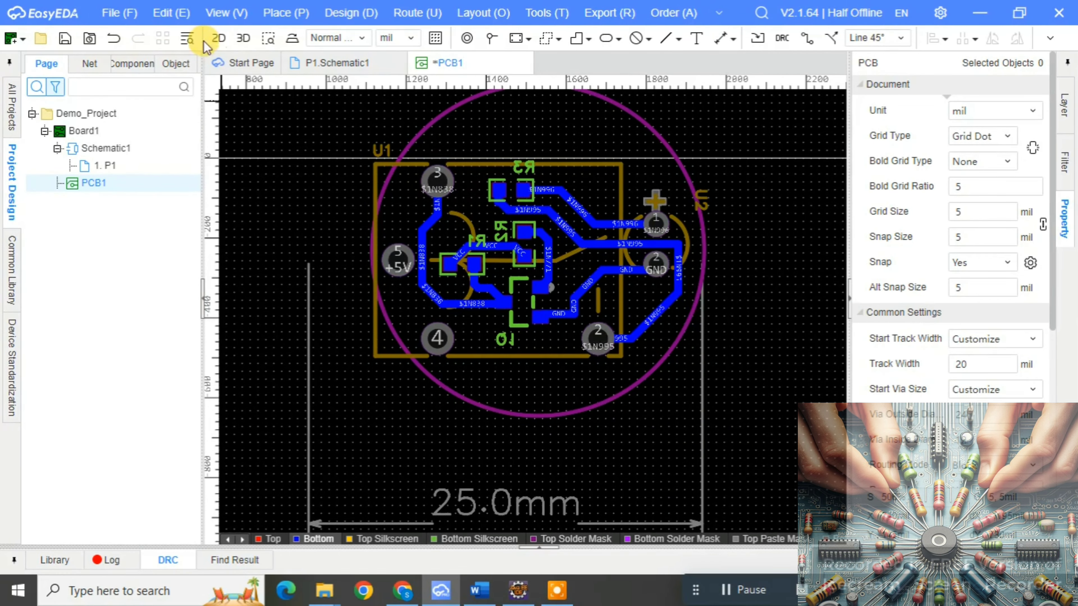
left_click(218, 39)
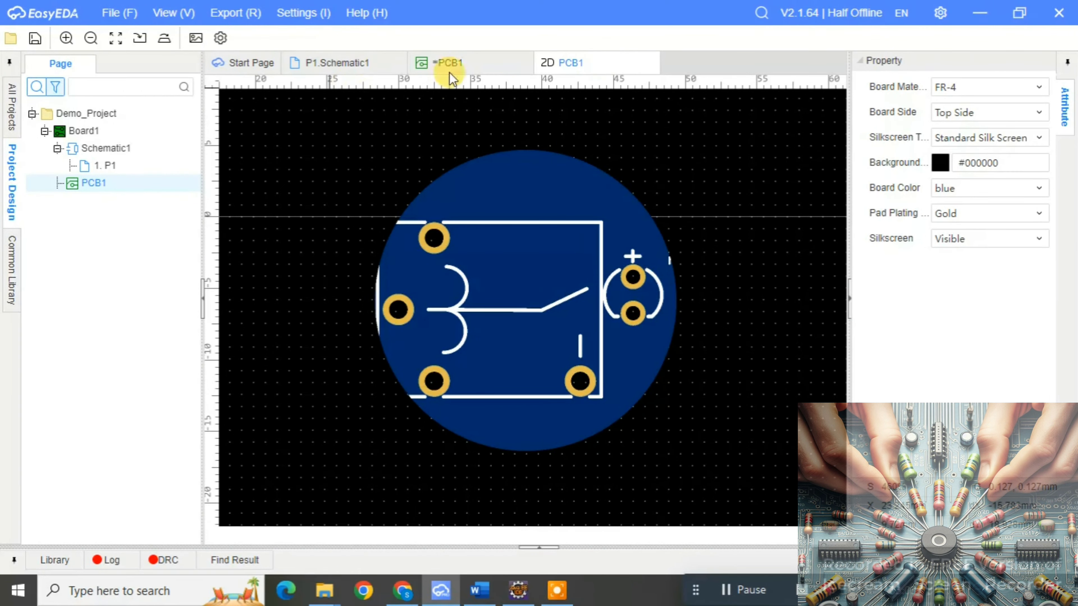
left_click(423, 62)
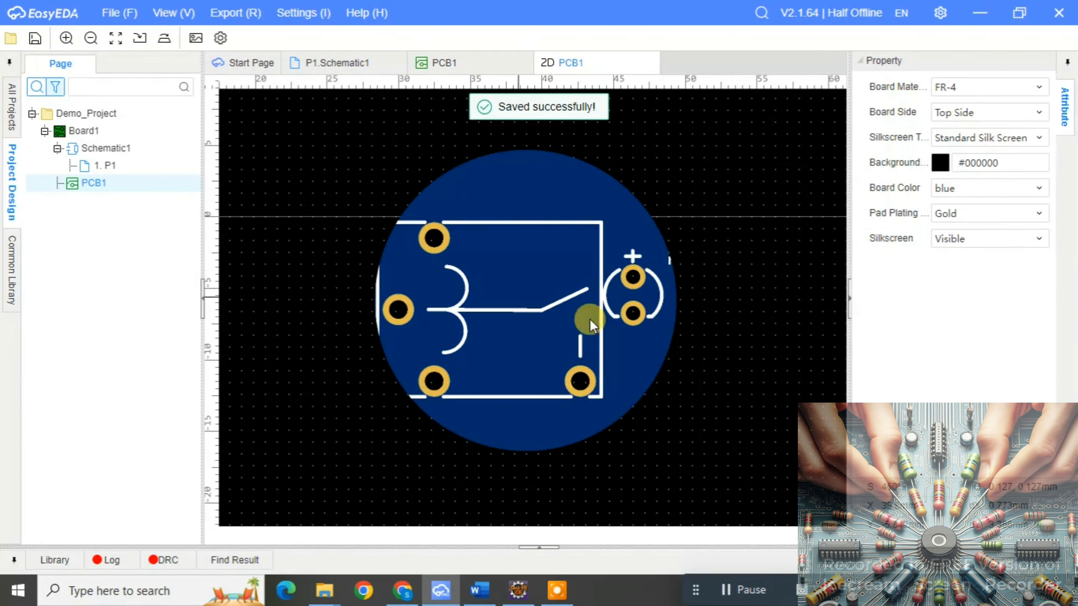
left_click(444, 64)
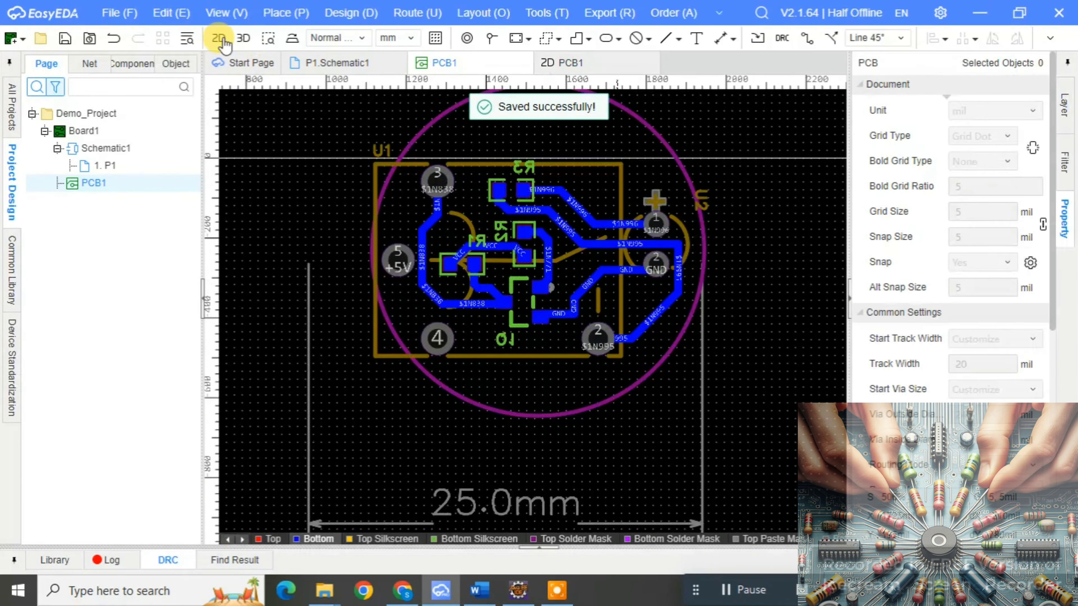
Step: Open the 3D preview of PCB1 and examine the board's top side and LED from several angles
left_click(241, 39)
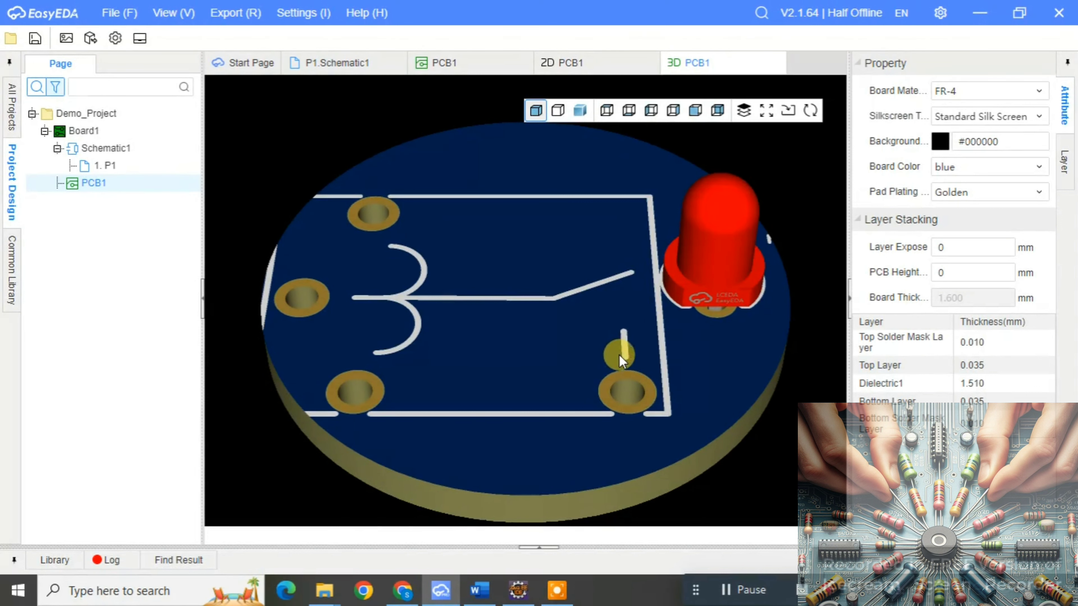
scroll(612, 353, "down", 3)
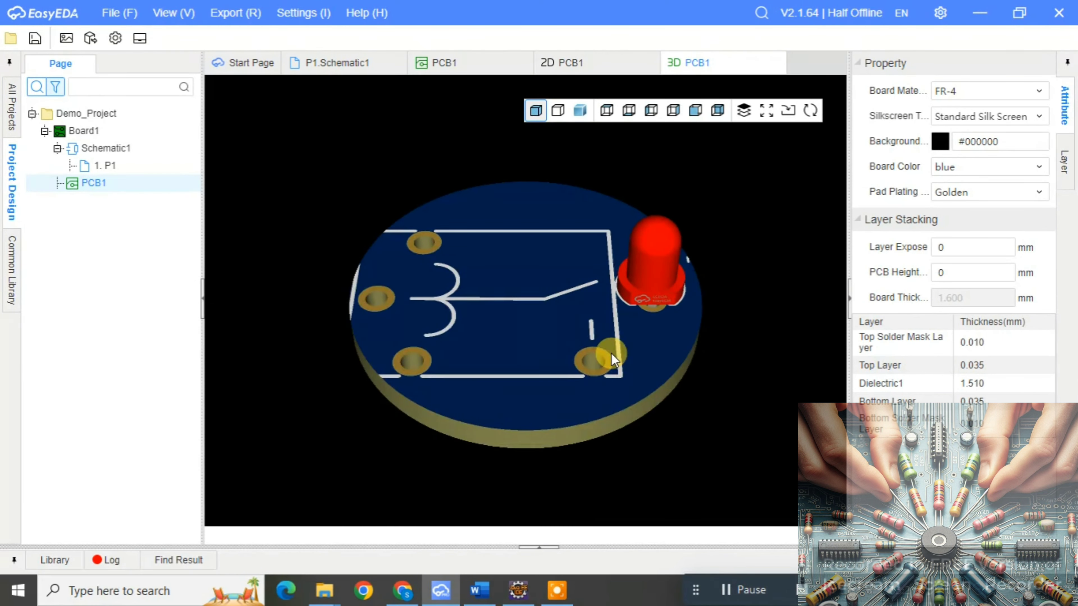
left_click_drag(616, 403, 671, 376)
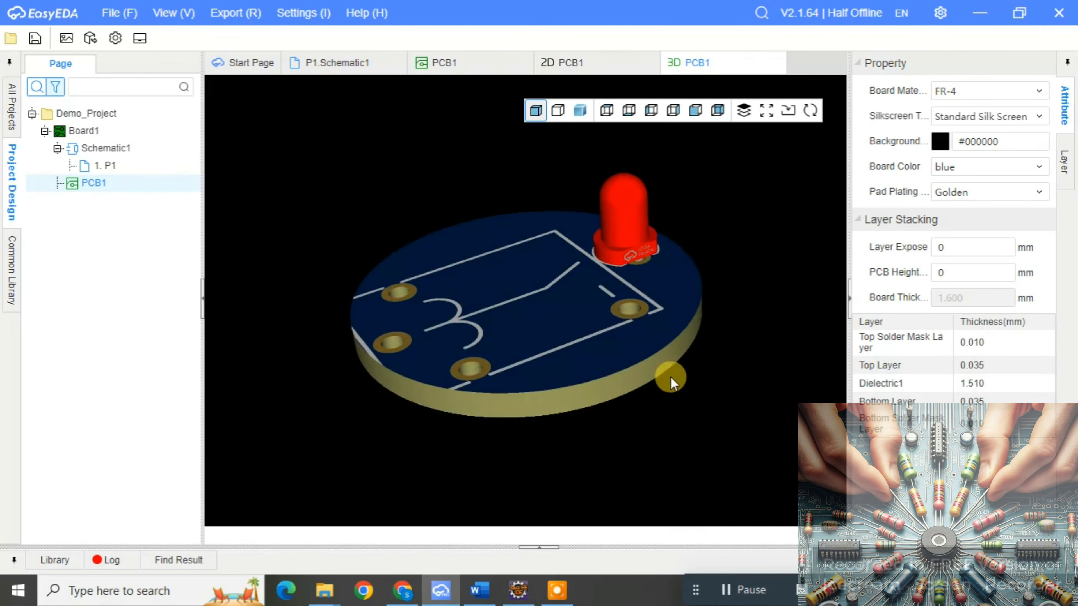
left_click_drag(694, 316, 675, 354)
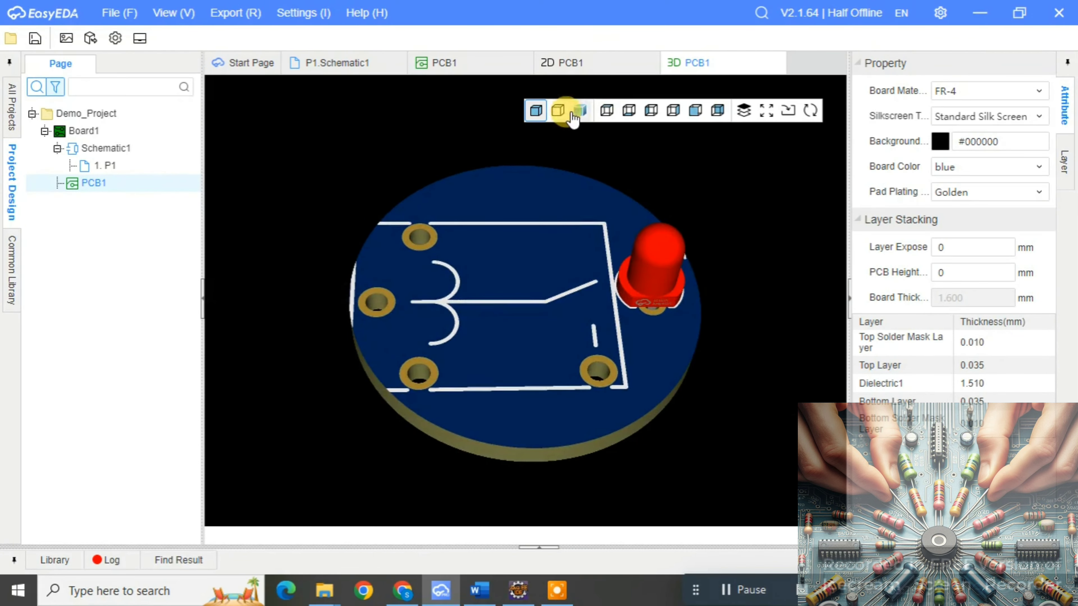
Step: Display the 3D preview as layer artwork without the board body, inspect its bottom side, and close the preview
left_click(581, 111)
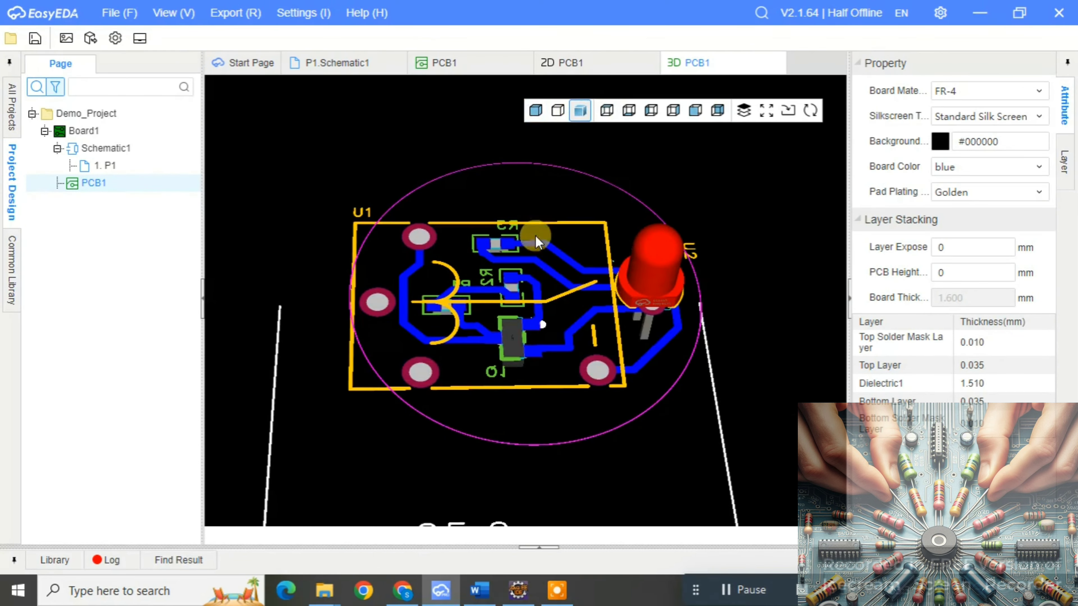
left_click(607, 111)
left_click(628, 111)
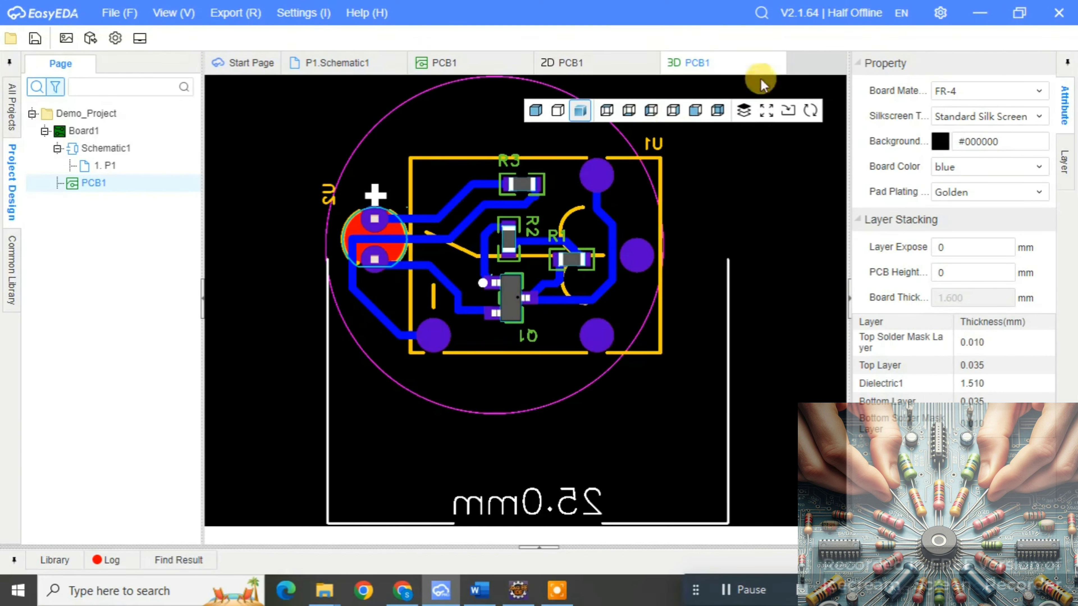
left_click(777, 65)
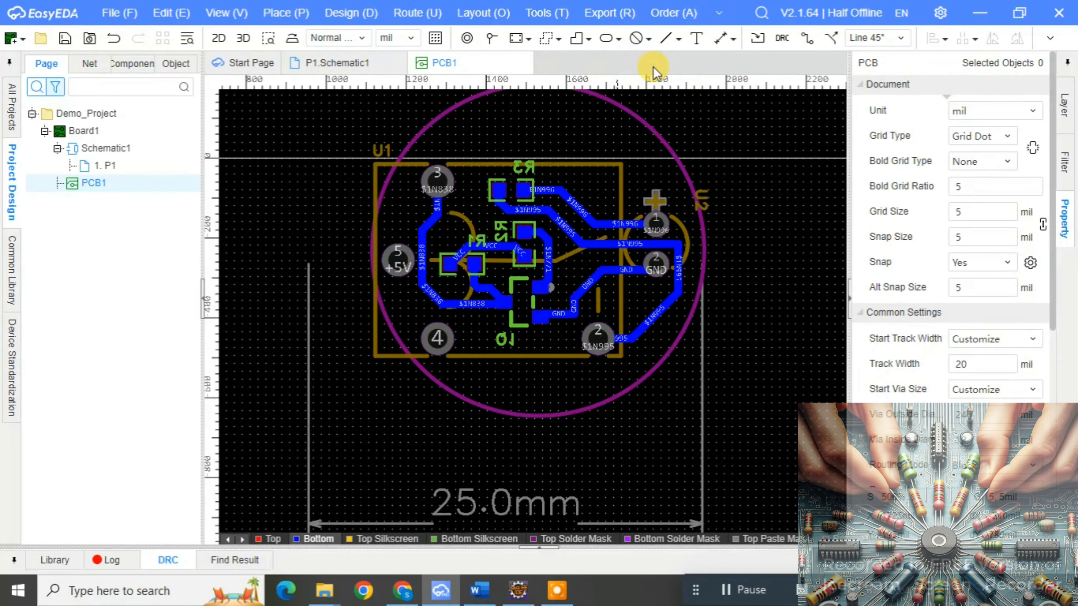
left_click(119, 12)
mouse_move(159, 215)
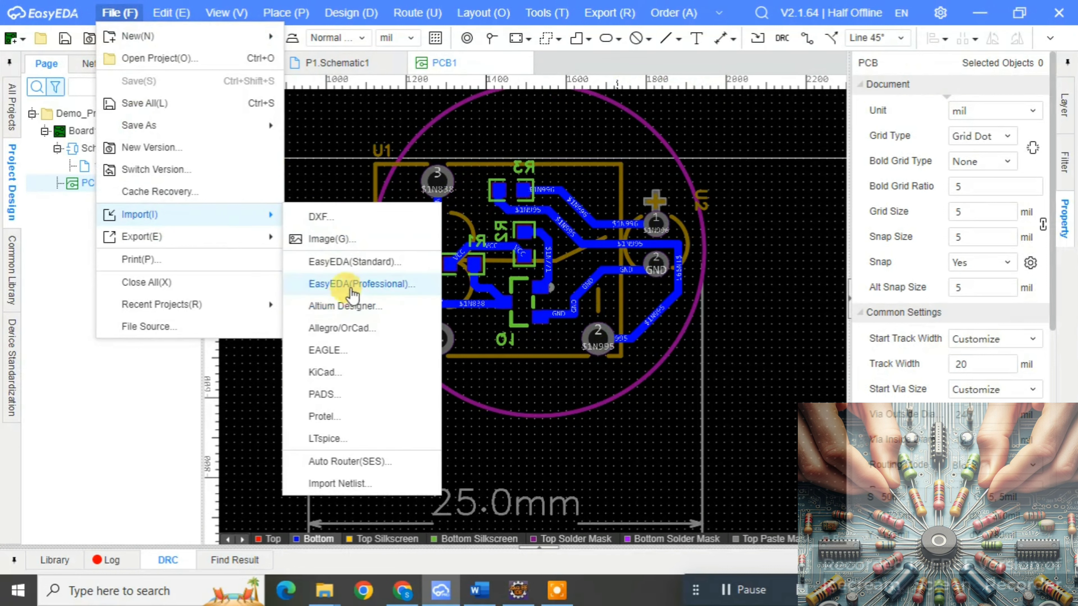
mouse_move(263, 236)
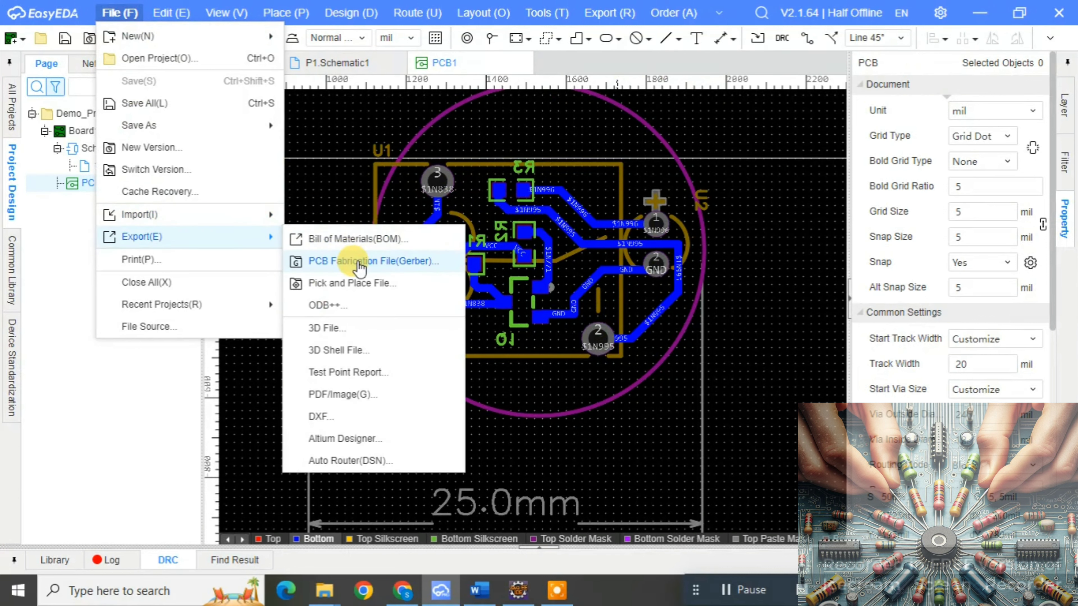
left_click(357, 239)
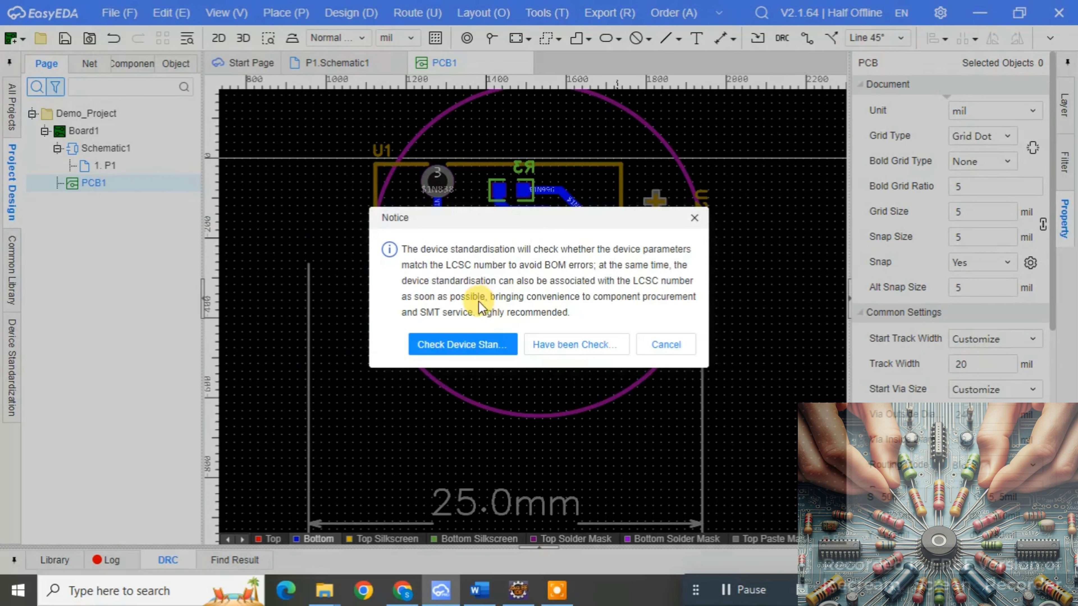
left_click(694, 217)
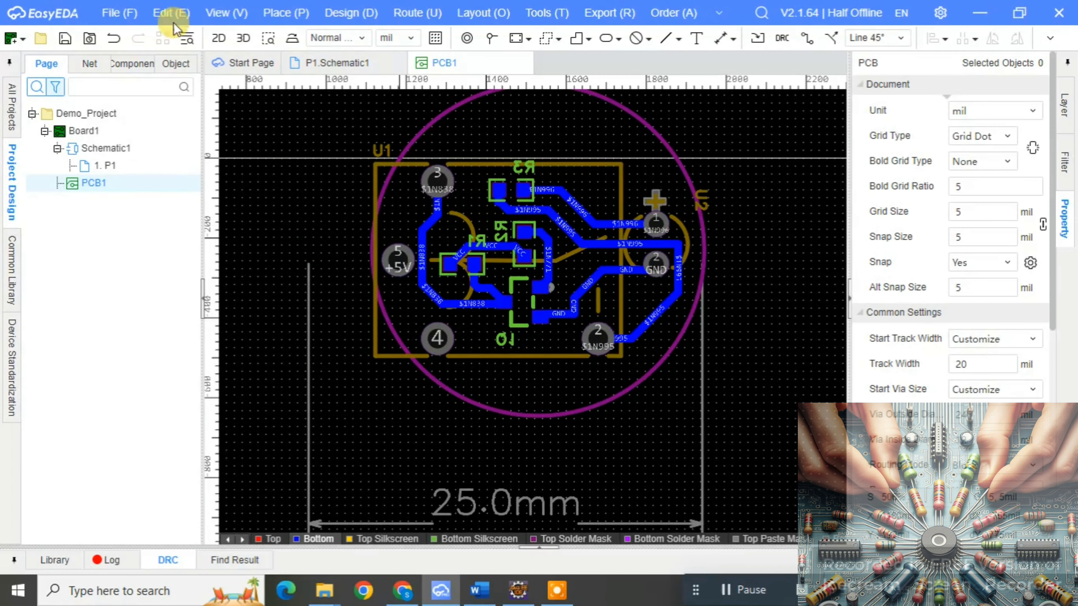